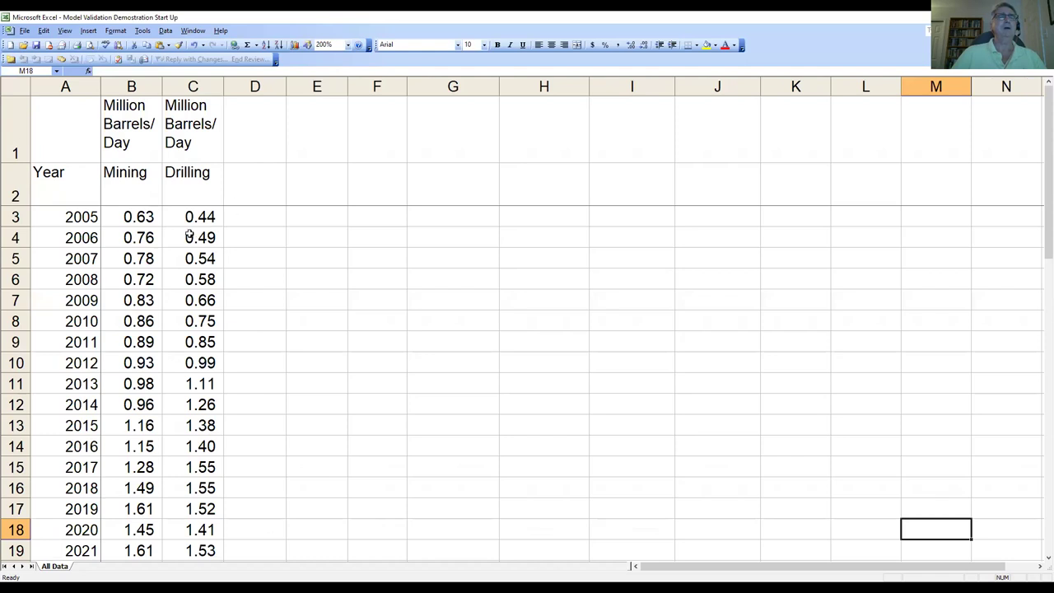
click(70, 217)
scroll(70, 217, down, 9)
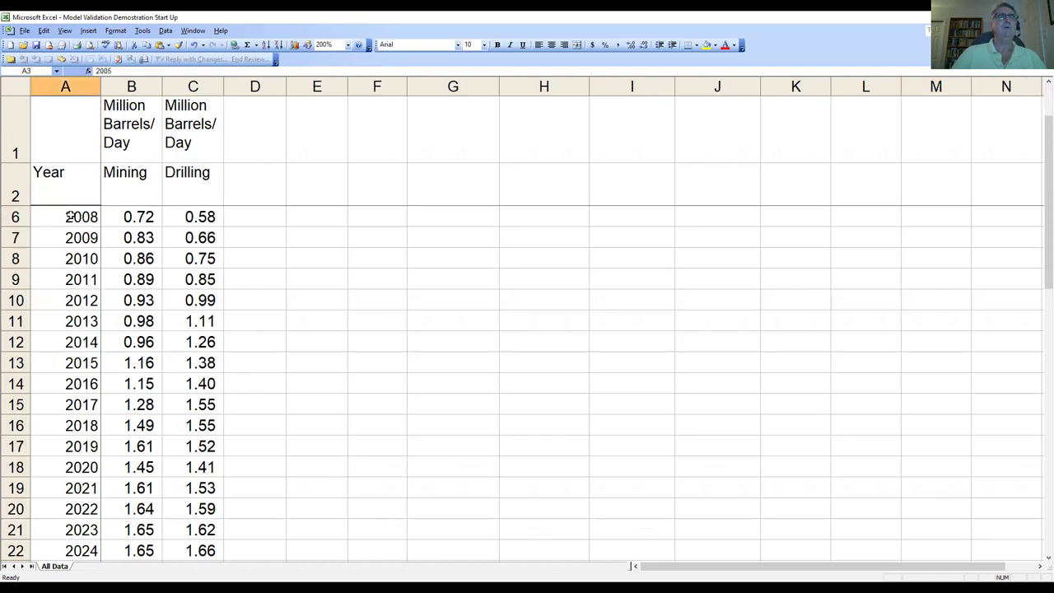
scroll(70, 216, down, 3)
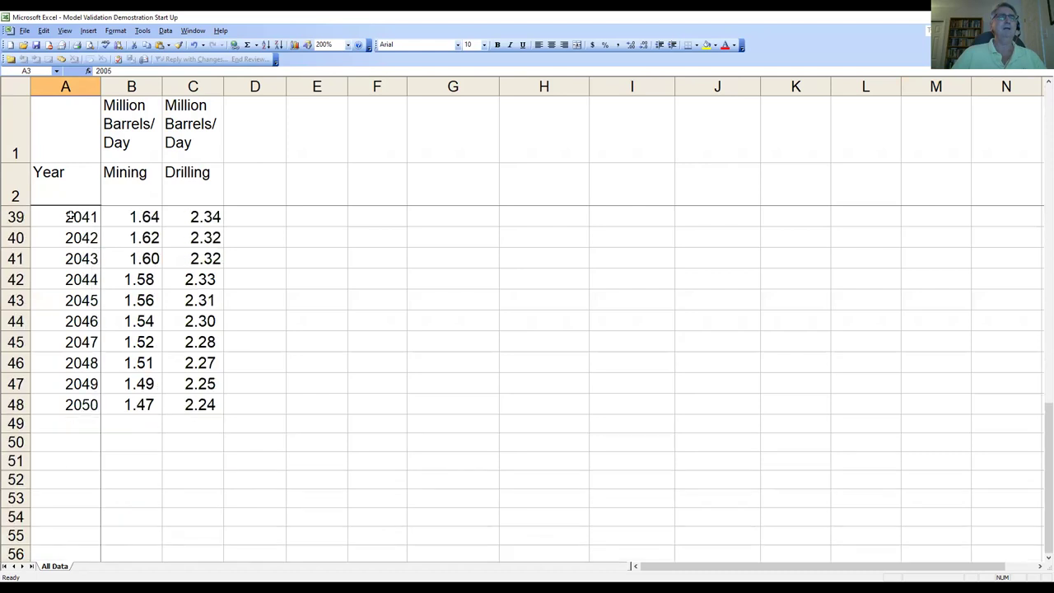
scroll(70, 217, up, 12)
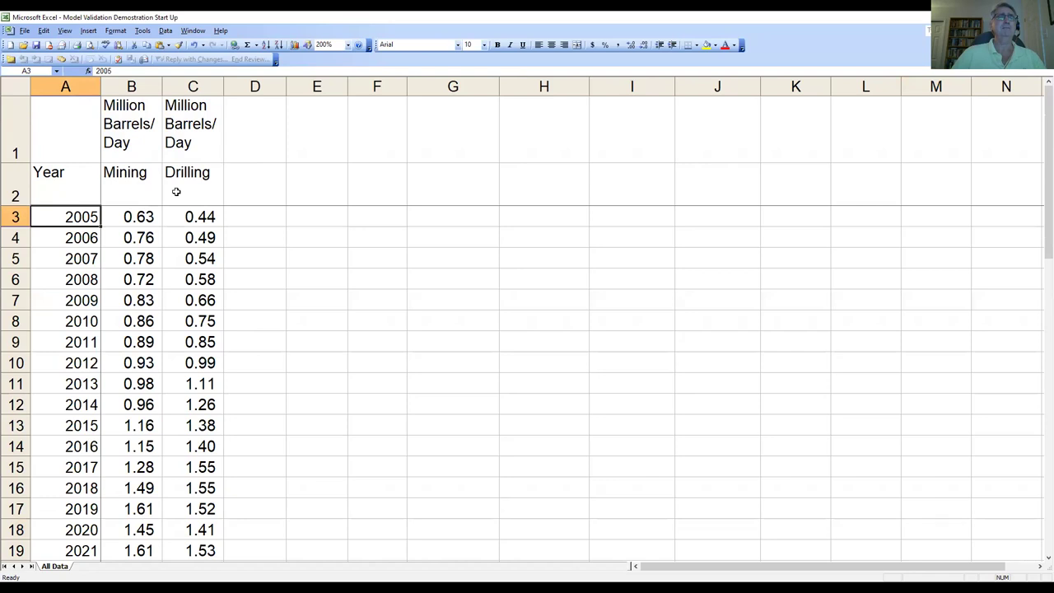
Set the zoom to 100% and select the Year and Mining data in A2:B48
click(348, 45)
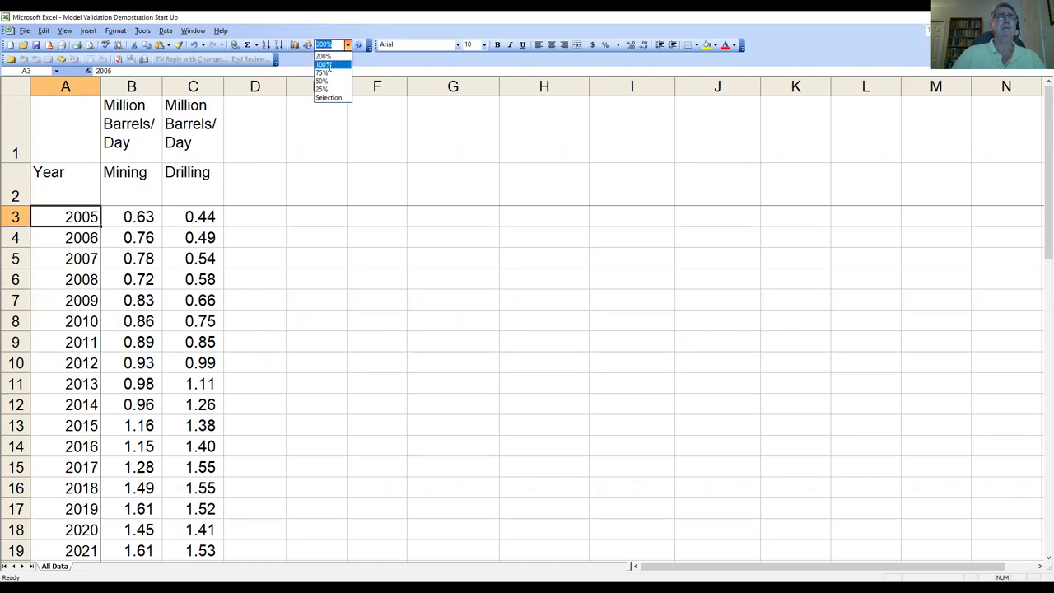
click(327, 65)
drag(38, 133, 71, 504)
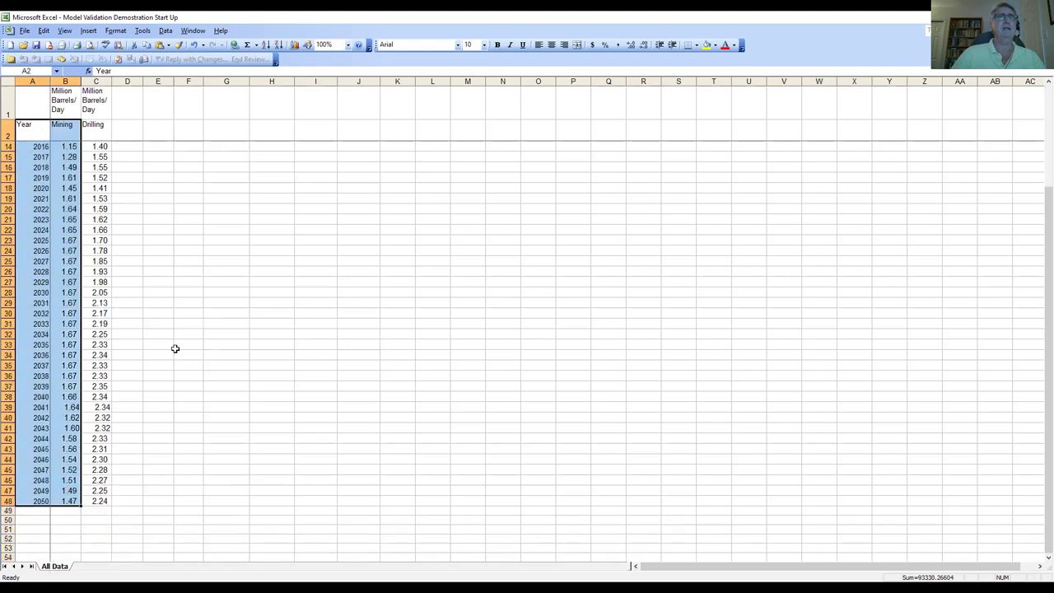
Create an XY (Scatter) chart with lines from the selected mining data
click(295, 45)
click(445, 292)
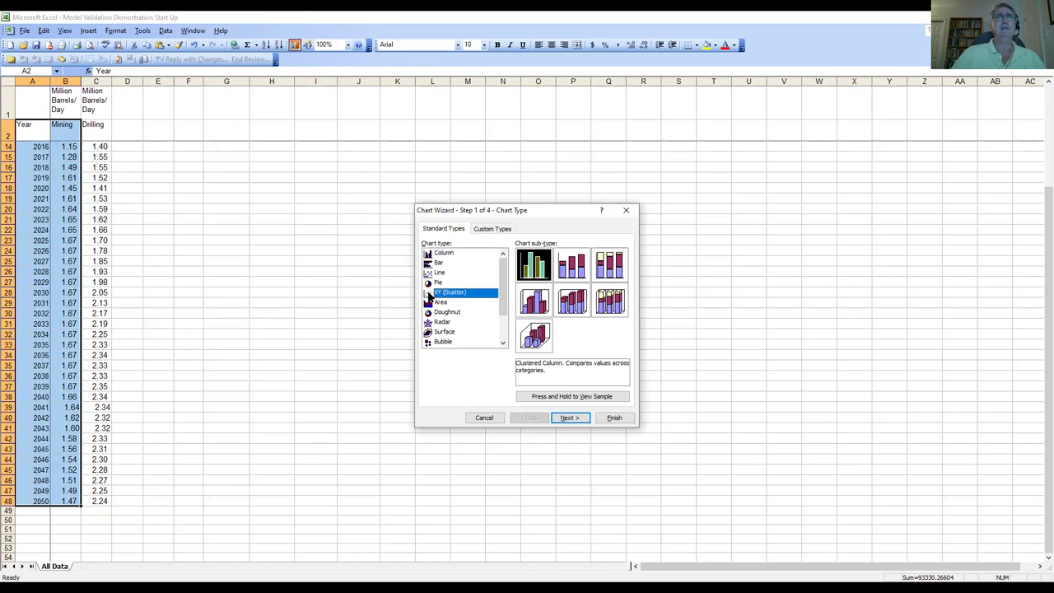
click(537, 339)
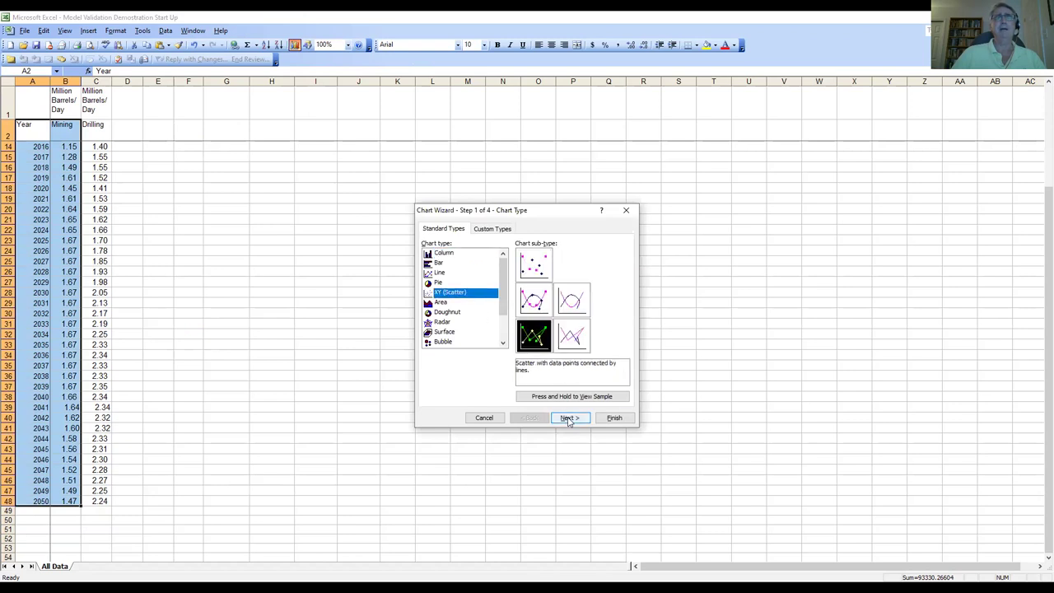
click(569, 418)
click(614, 415)
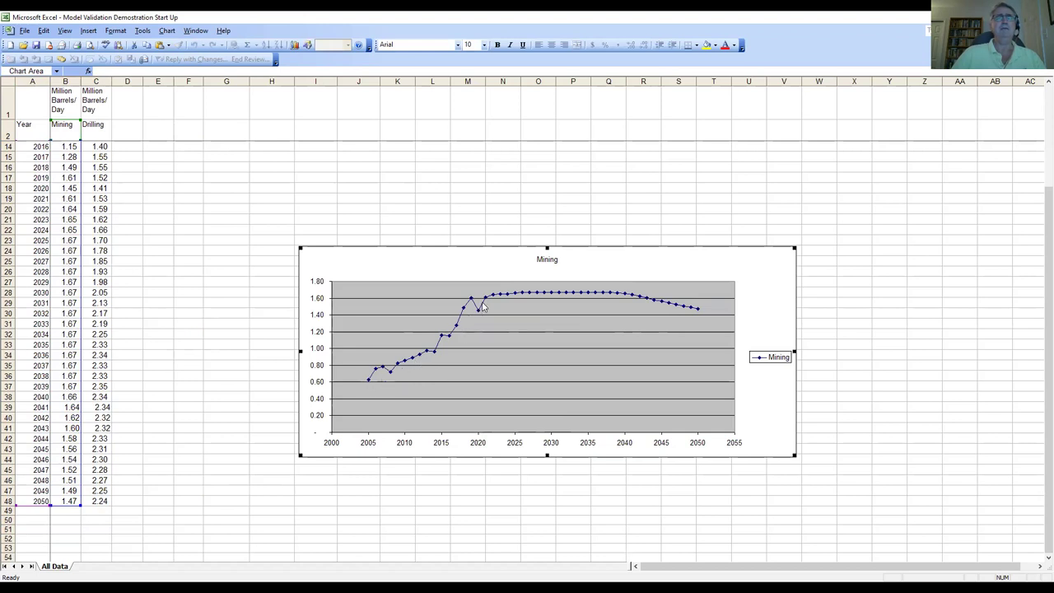
mouse_move(484, 306)
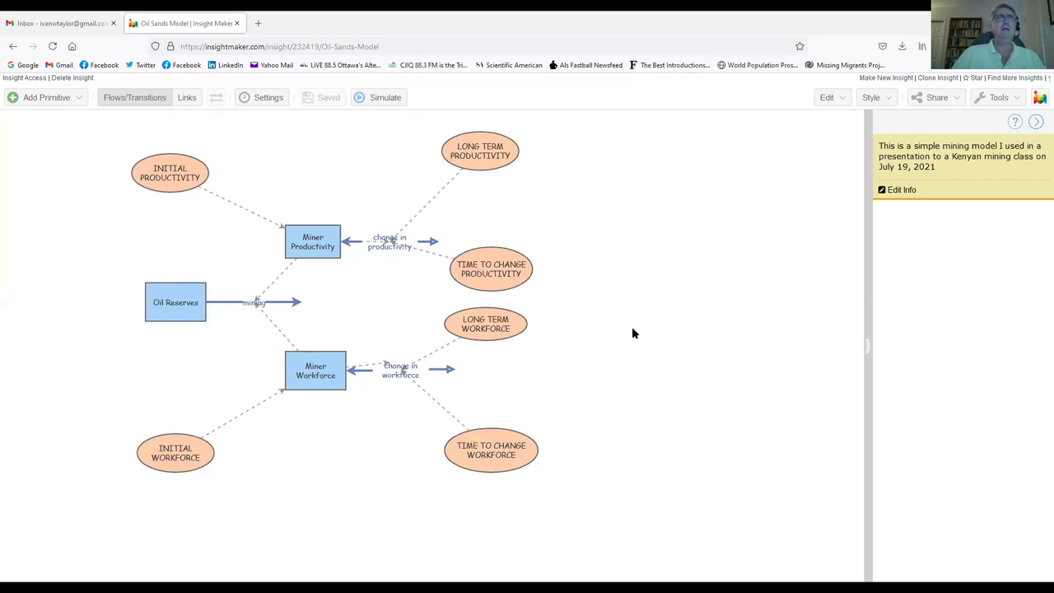
Select the mining flow in the Oil Sands Model to show its barrels/year properties
mouse_move(185, 298)
click(252, 304)
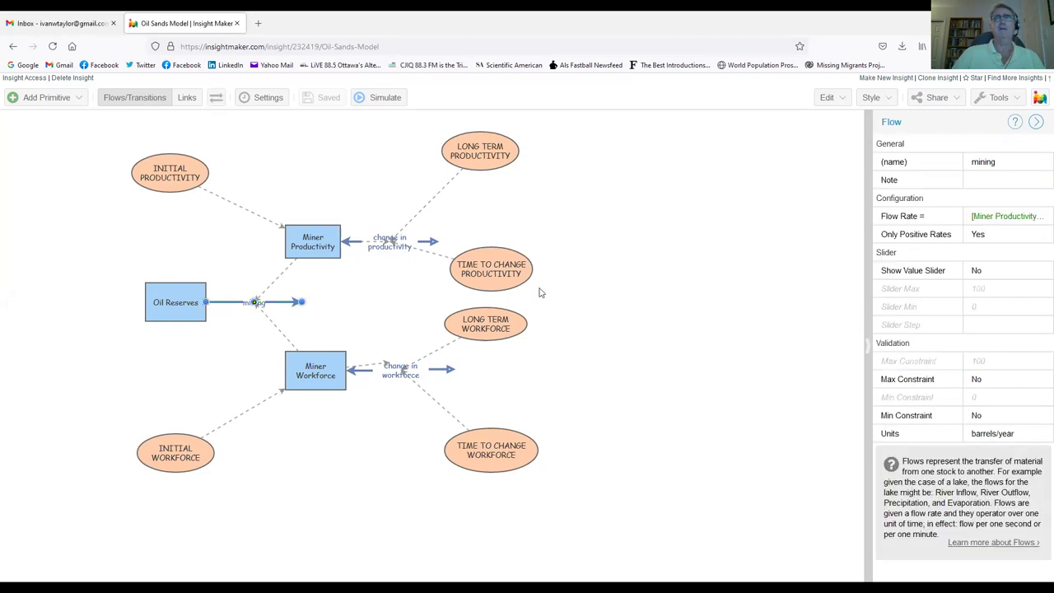
click(1010, 223)
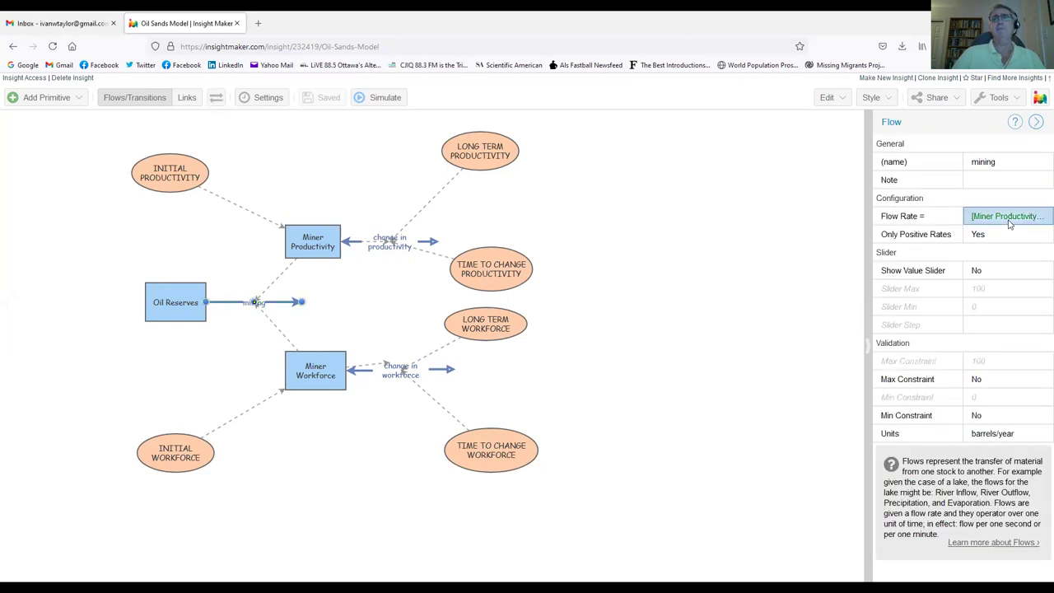
click(1029, 224)
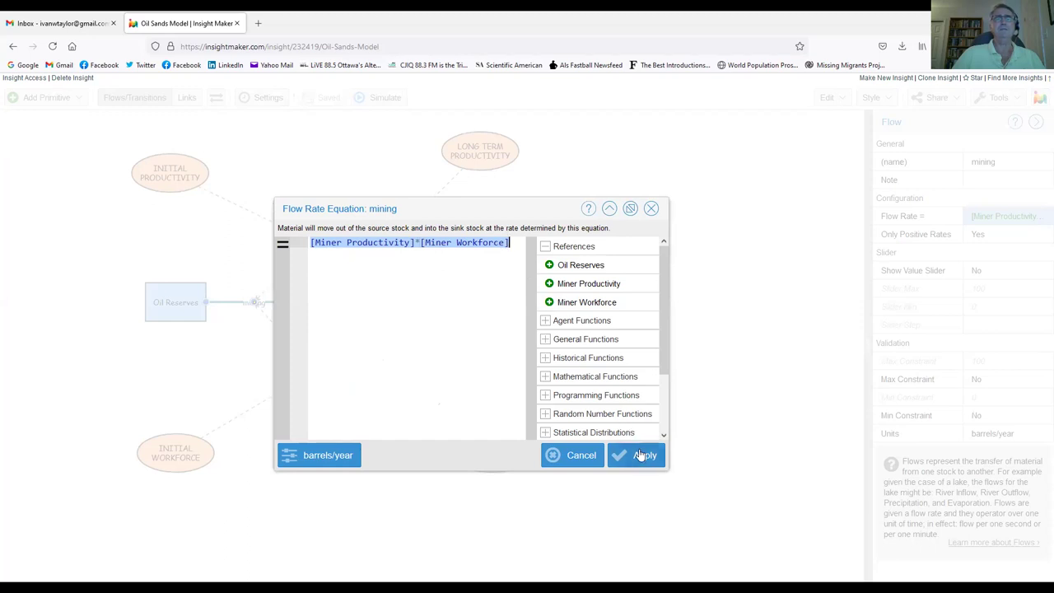
click(642, 458)
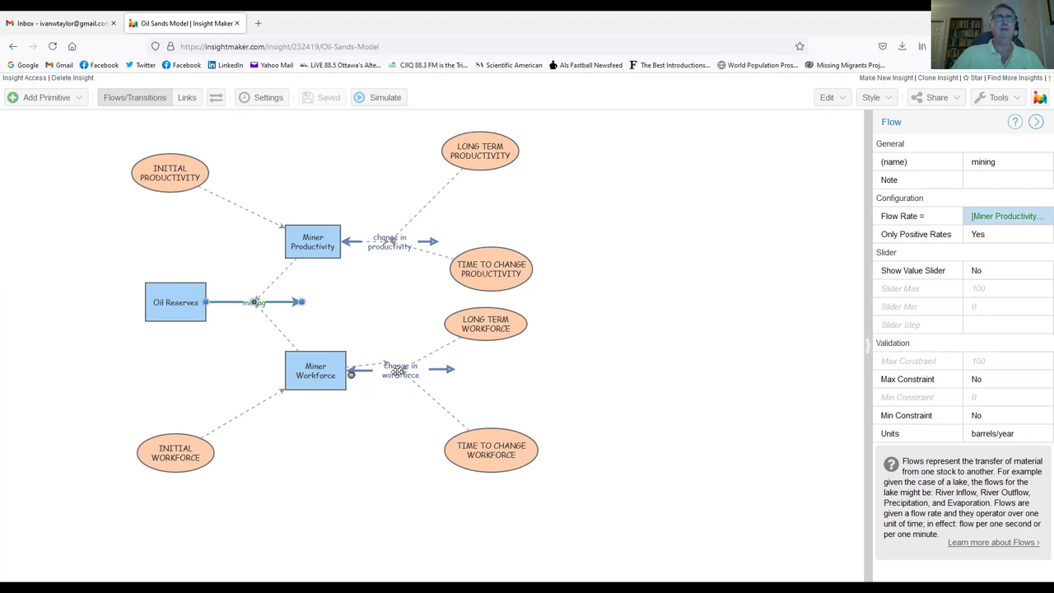
Review the change in workforce flow rate equation: long-term minus current workforce over adjustment time
click(396, 371)
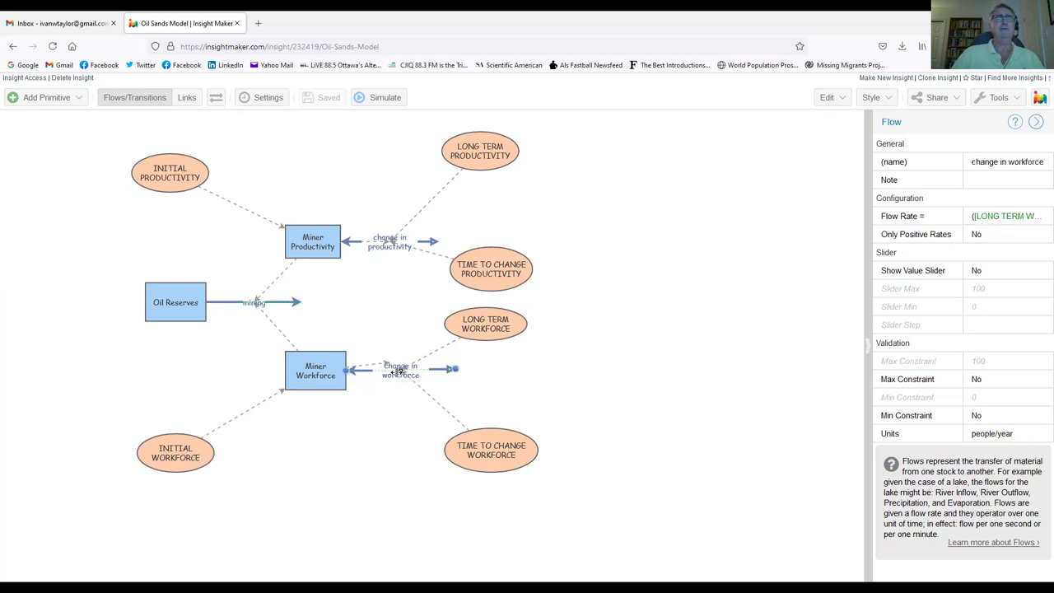
click(1039, 220)
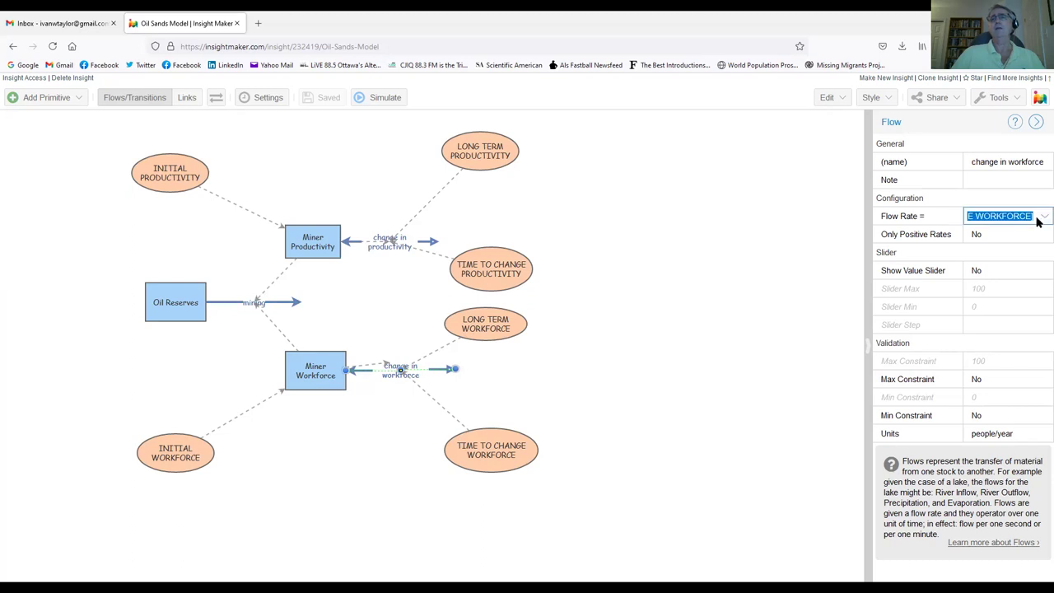
click(1043, 218)
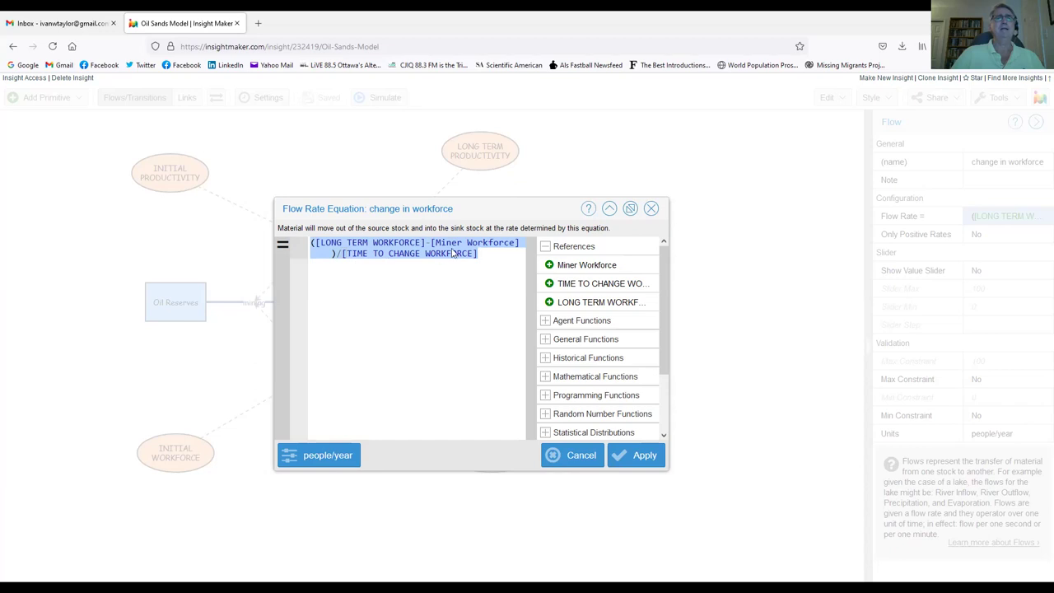
click(645, 458)
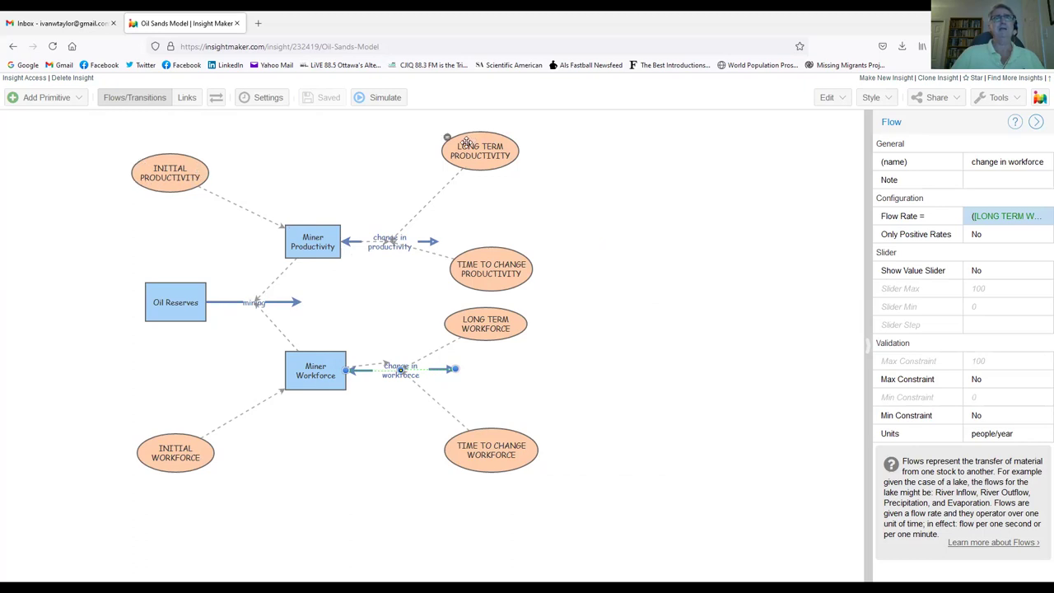
Review the change in productivity flow rate equation based on Long Term Productivity
click(387, 244)
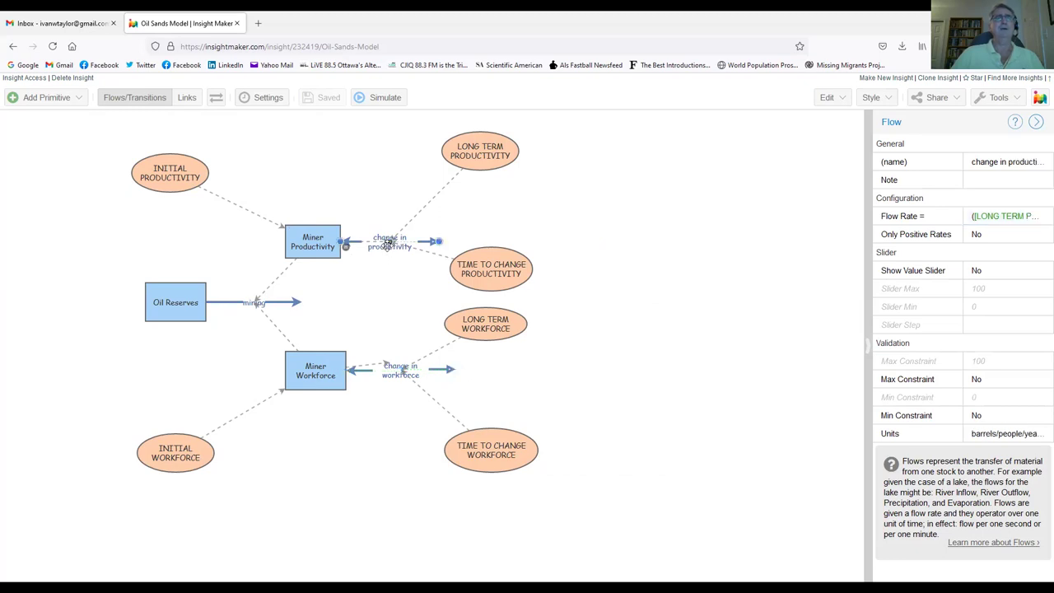
click(1036, 220)
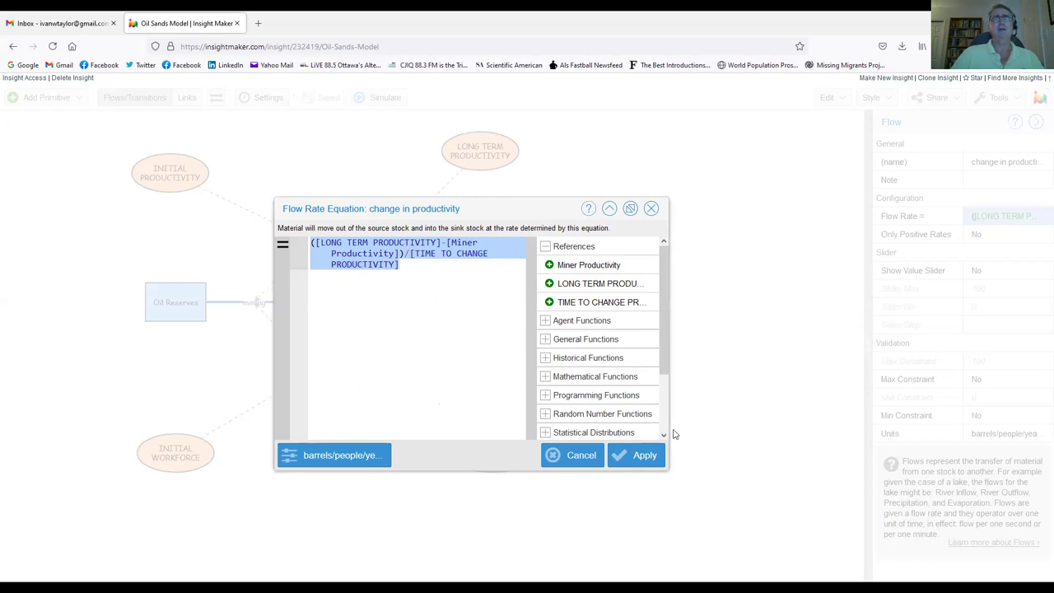
click(645, 455)
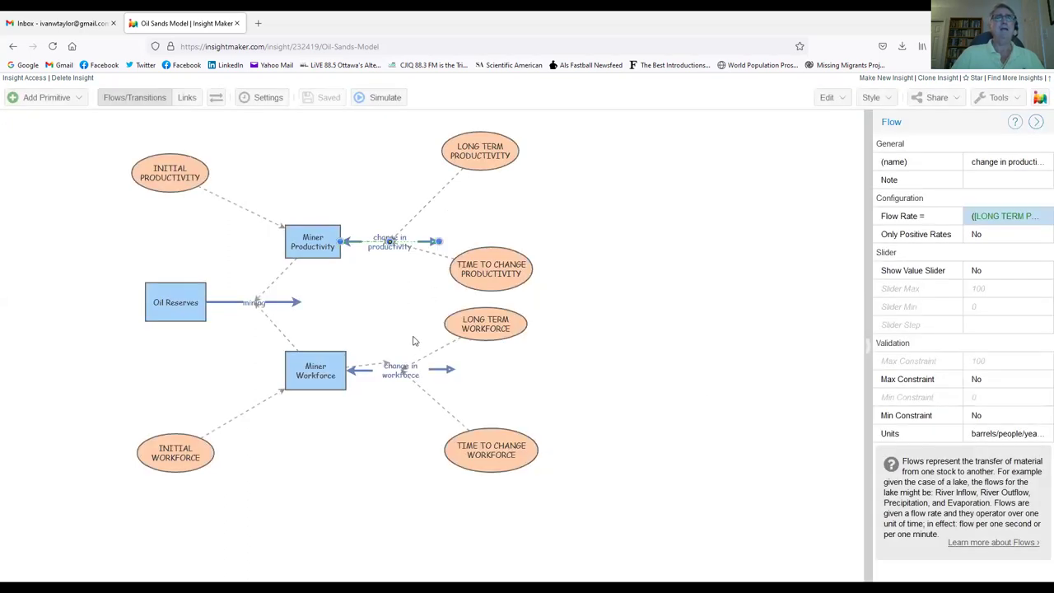
Run the 50-year simulation and view the Productivity, Workforce and Mining results
click(383, 99)
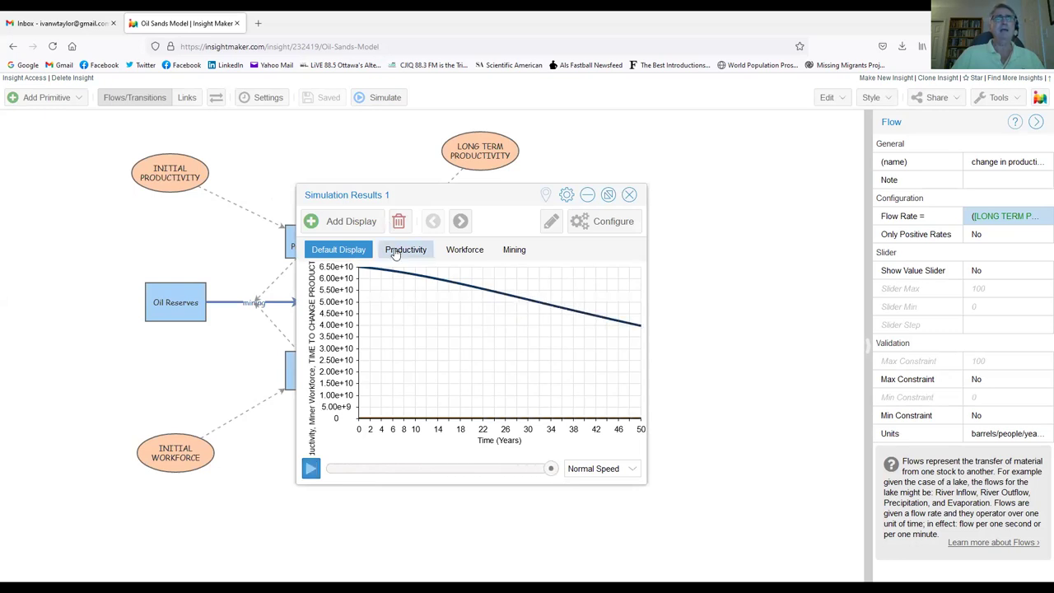
click(395, 254)
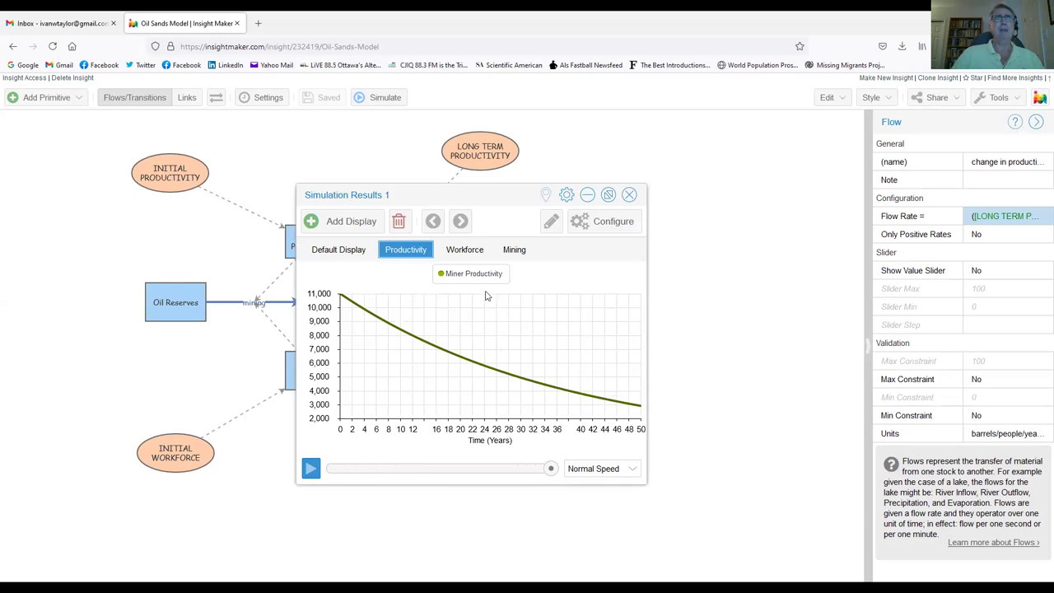
click(460, 256)
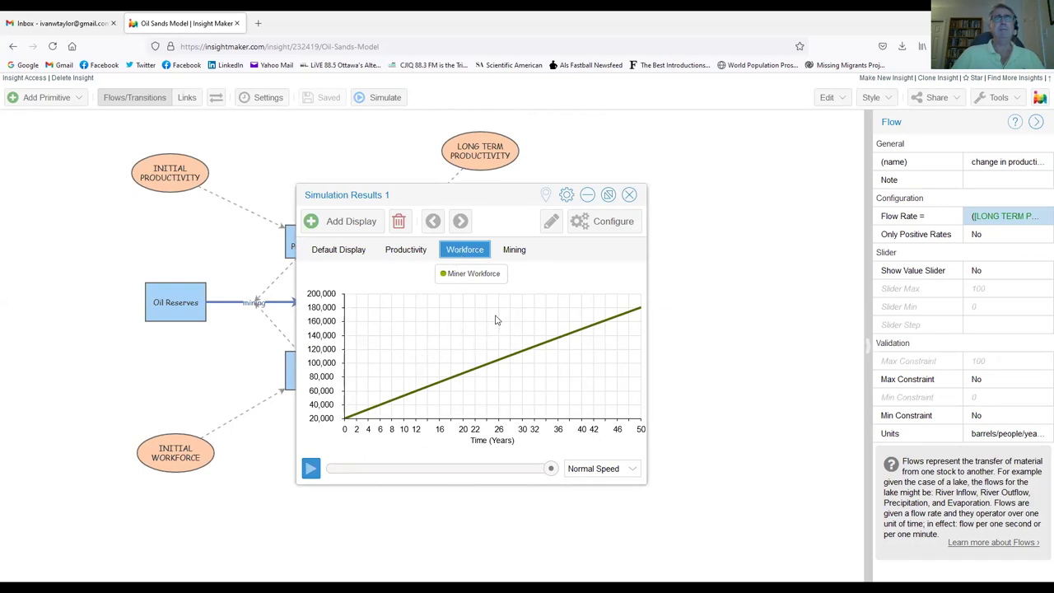
click(515, 251)
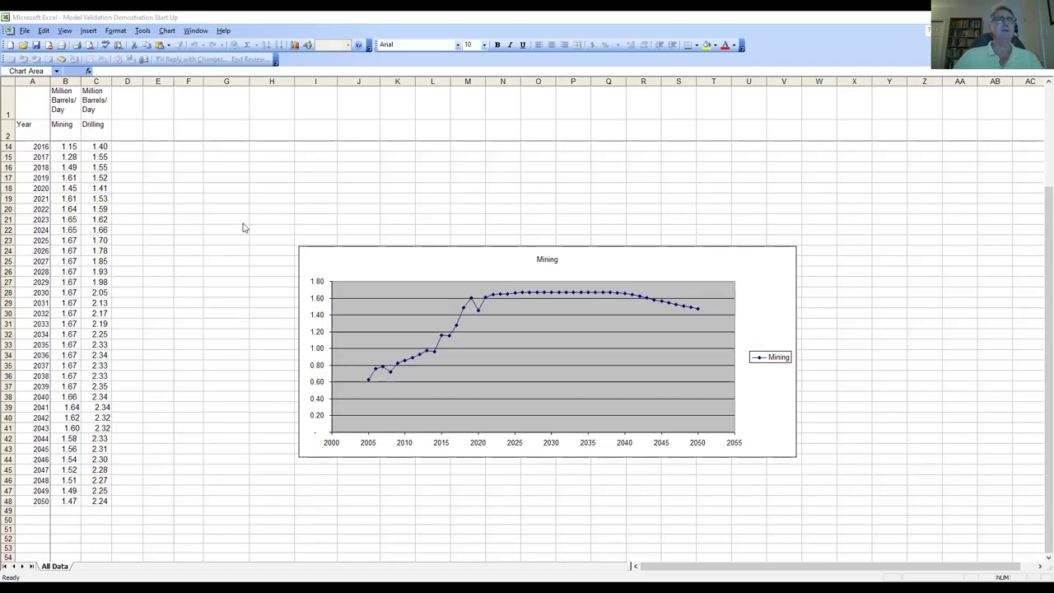
Insert a new blank worksheet, Sheet3
scroll(244, 227, up, 4)
click(181, 163)
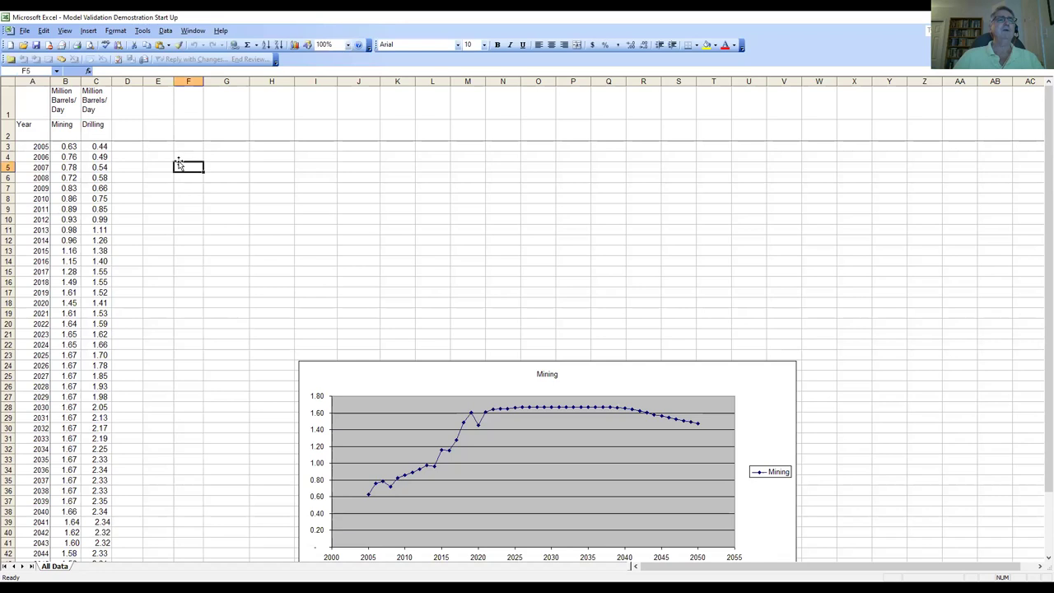
click(91, 31)
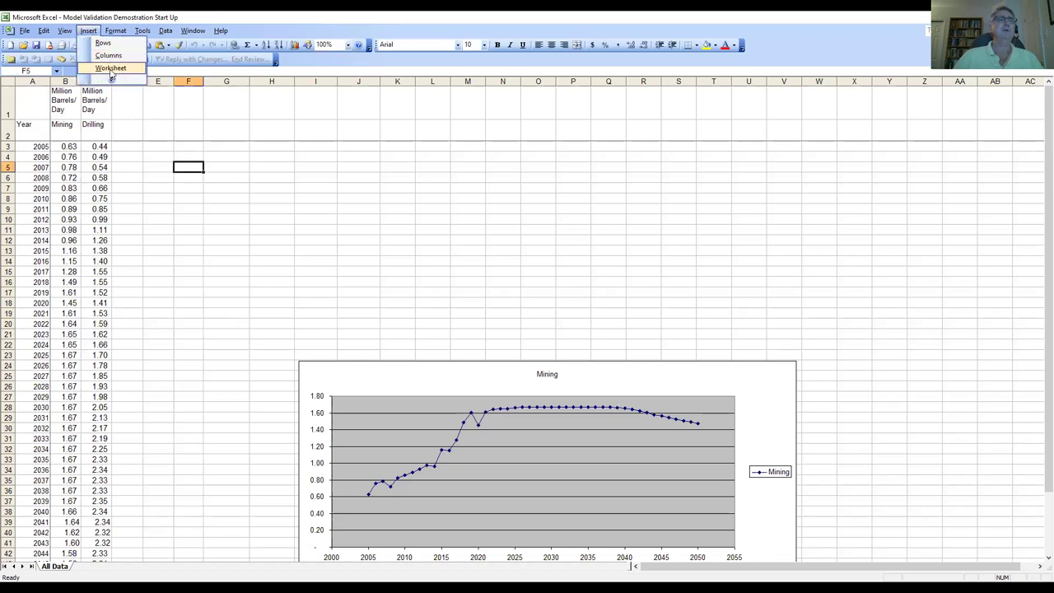
click(110, 66)
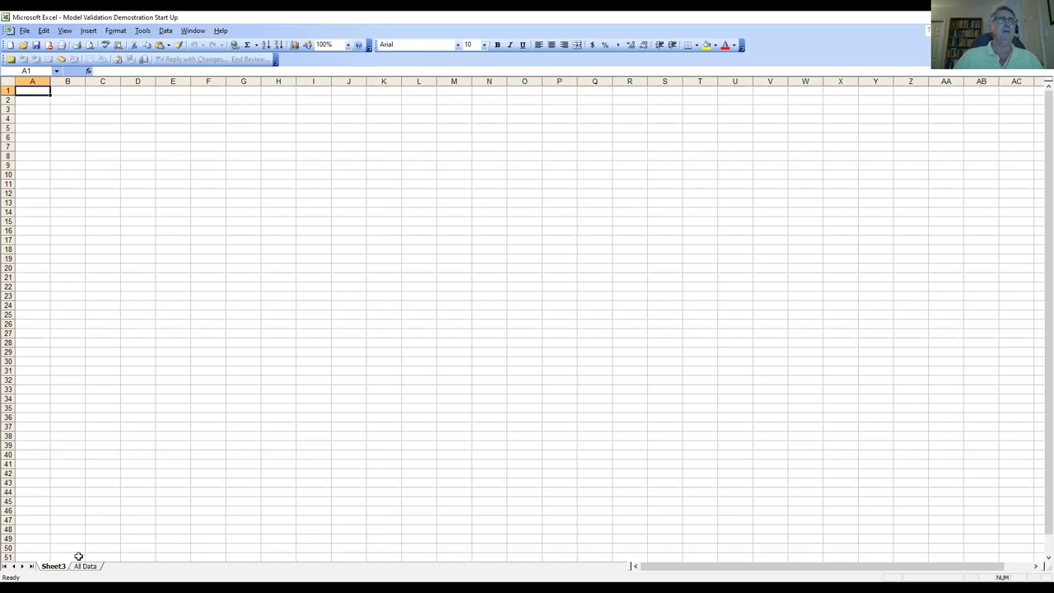
Copy columns A:B (Year and Mining) from All Data into Sheet3
click(86, 567)
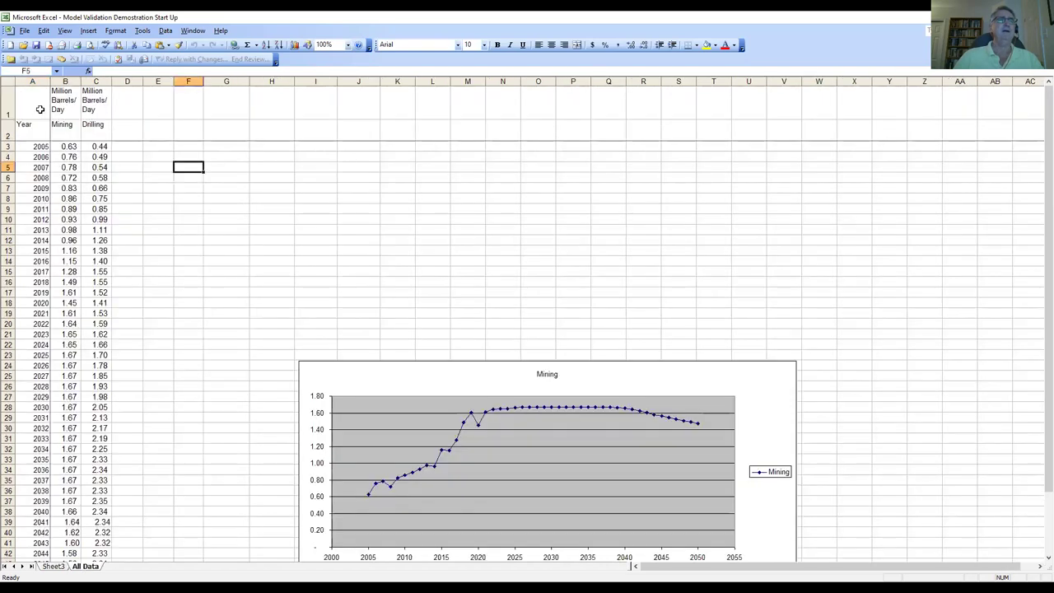
drag(31, 80, 65, 84)
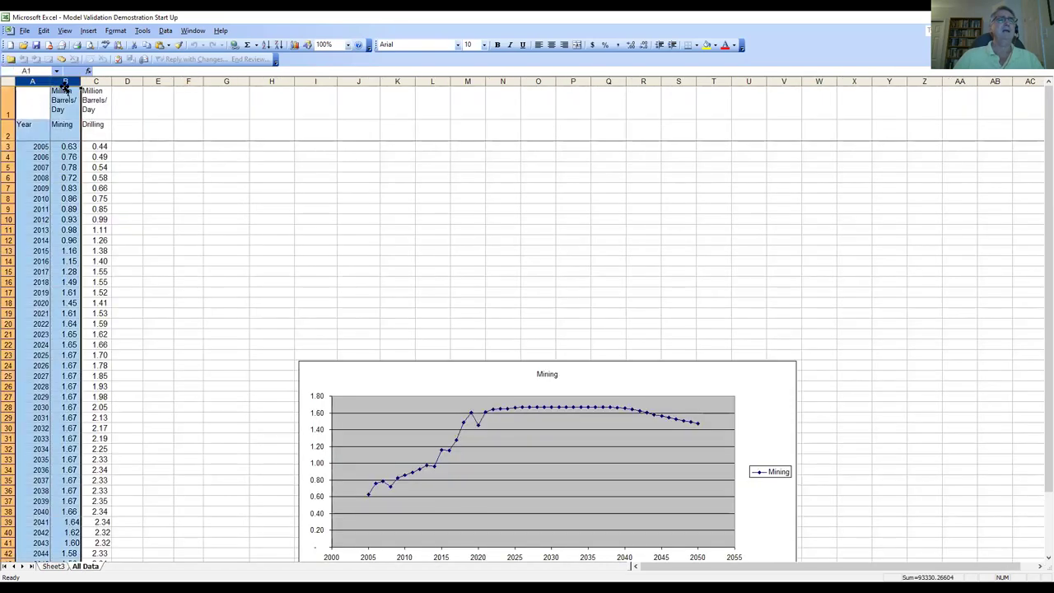
click(148, 46)
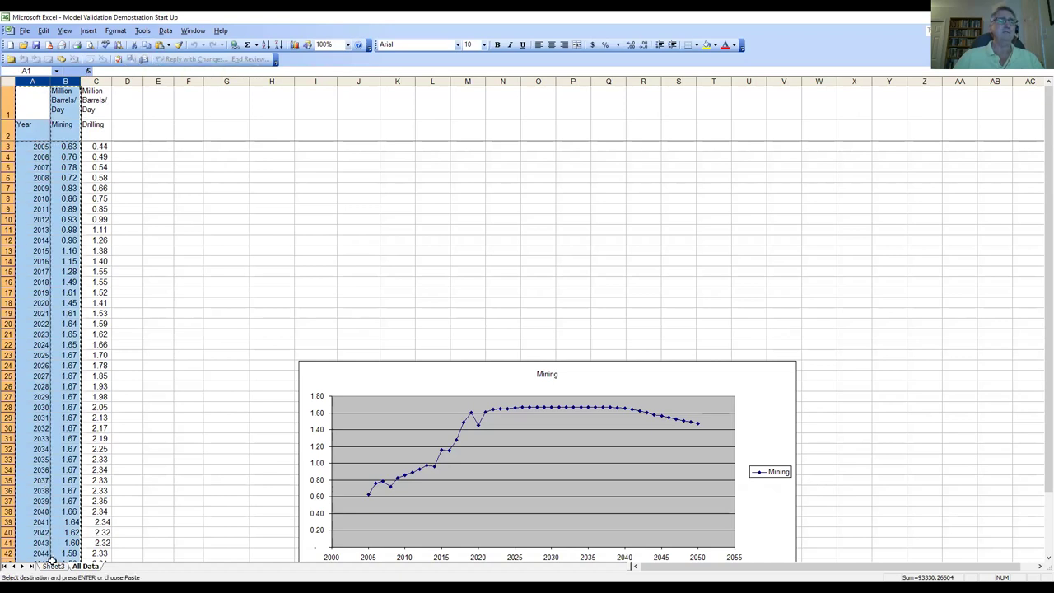
click(53, 567)
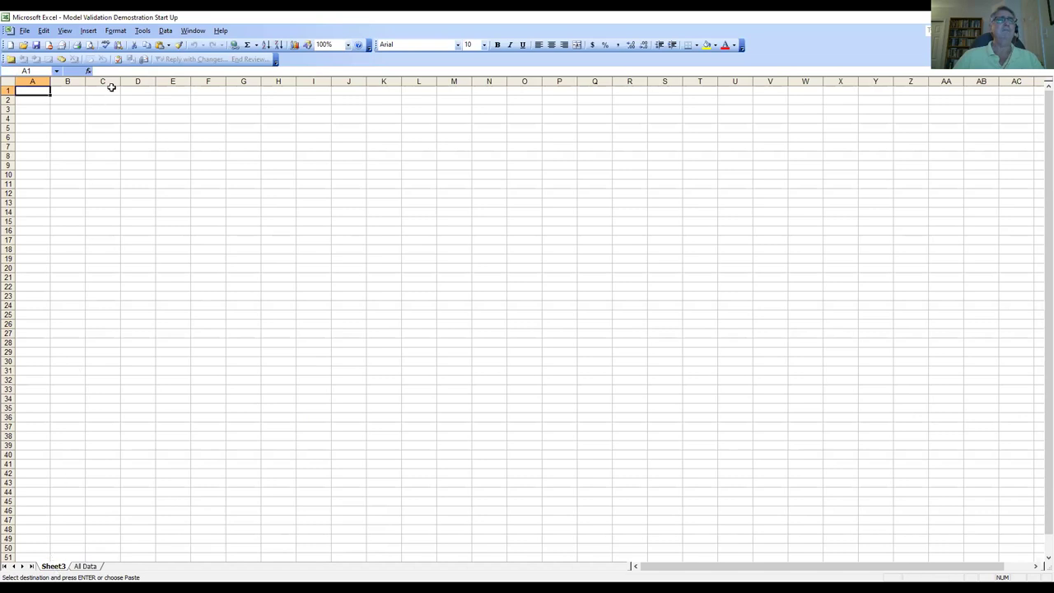
click(159, 44)
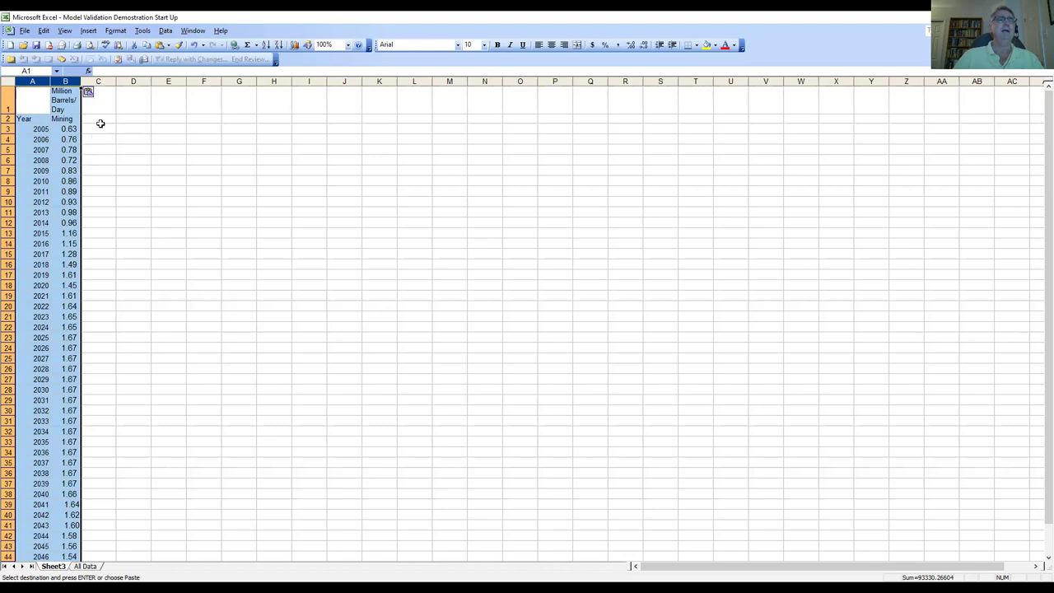
Zoom to 200% and enter the heading 'Actual Mining' in C2
click(349, 45)
click(326, 55)
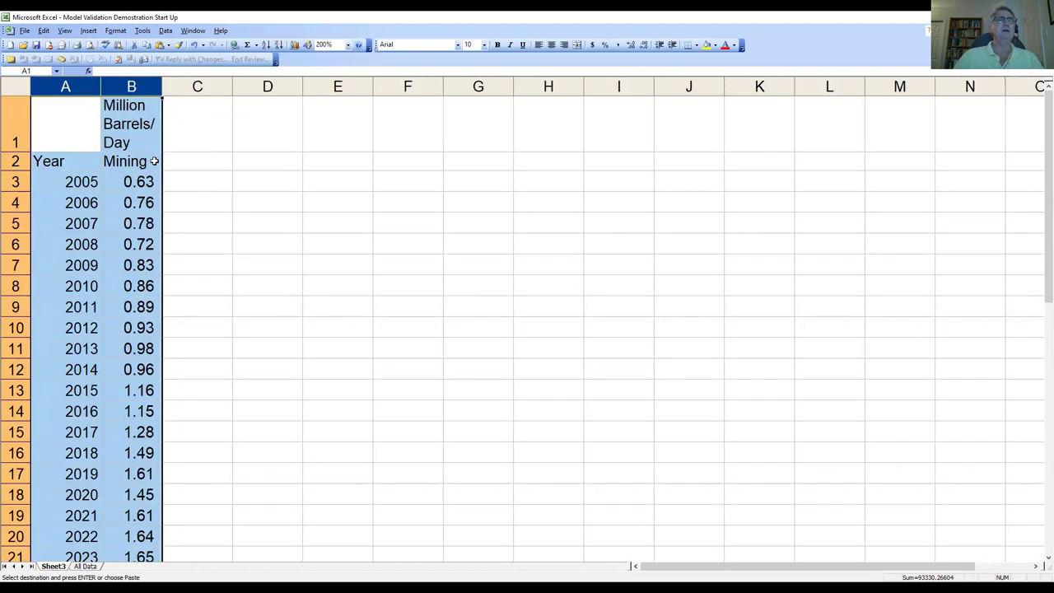
click(203, 163)
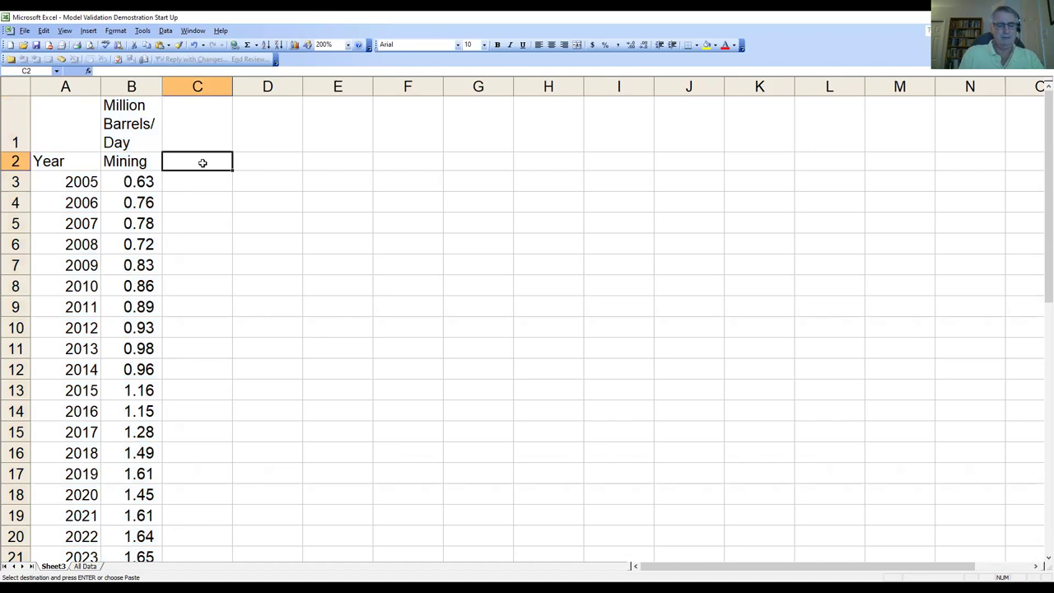
text(Actual Mining)
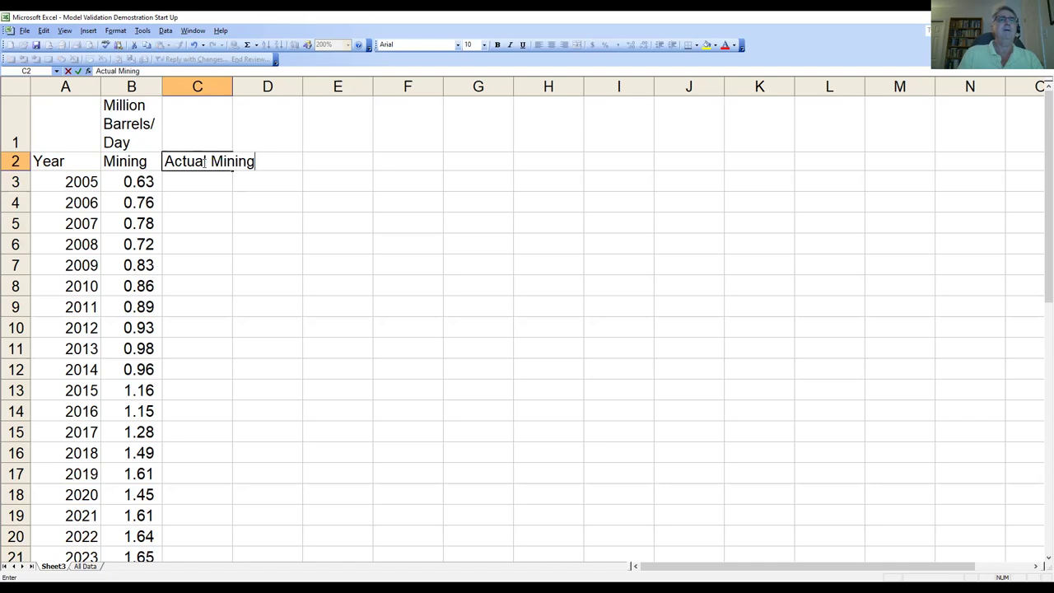
key(Return)
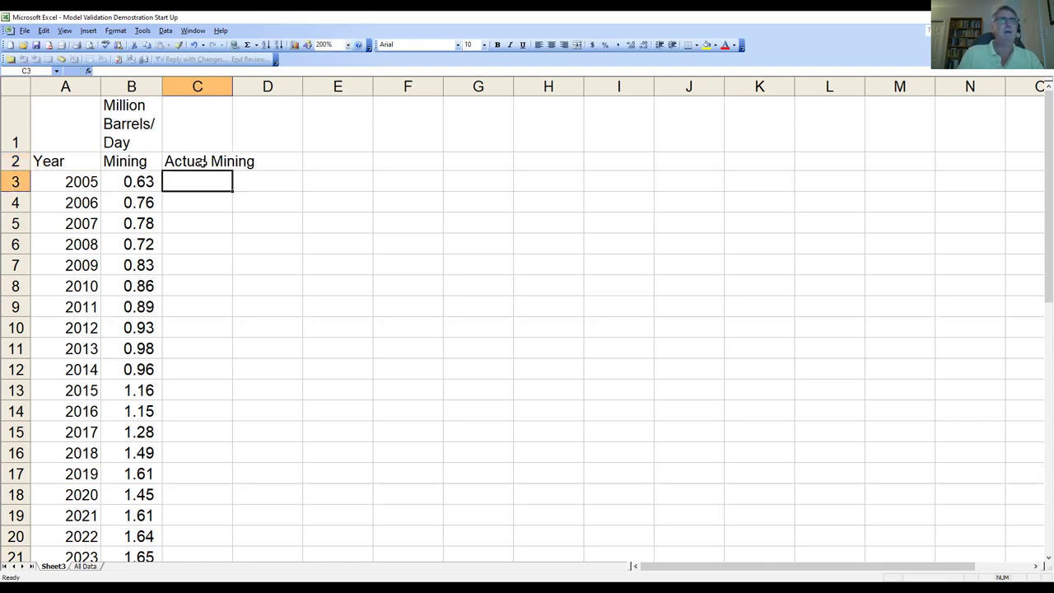
Enter the formula =B3*365*1e6 in C3 to convert to barrels per year
text(=)
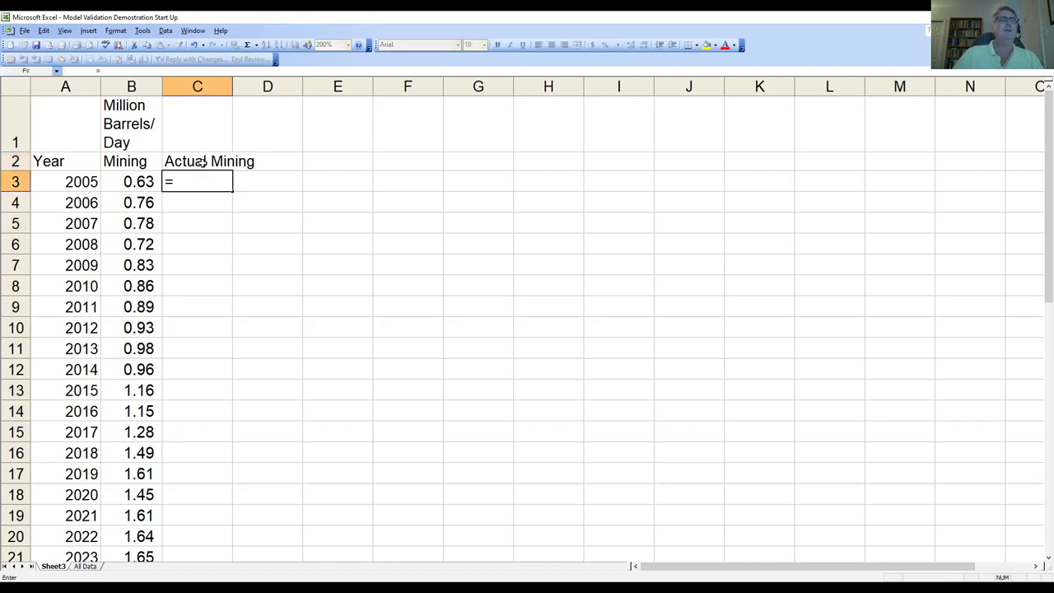
click(140, 183)
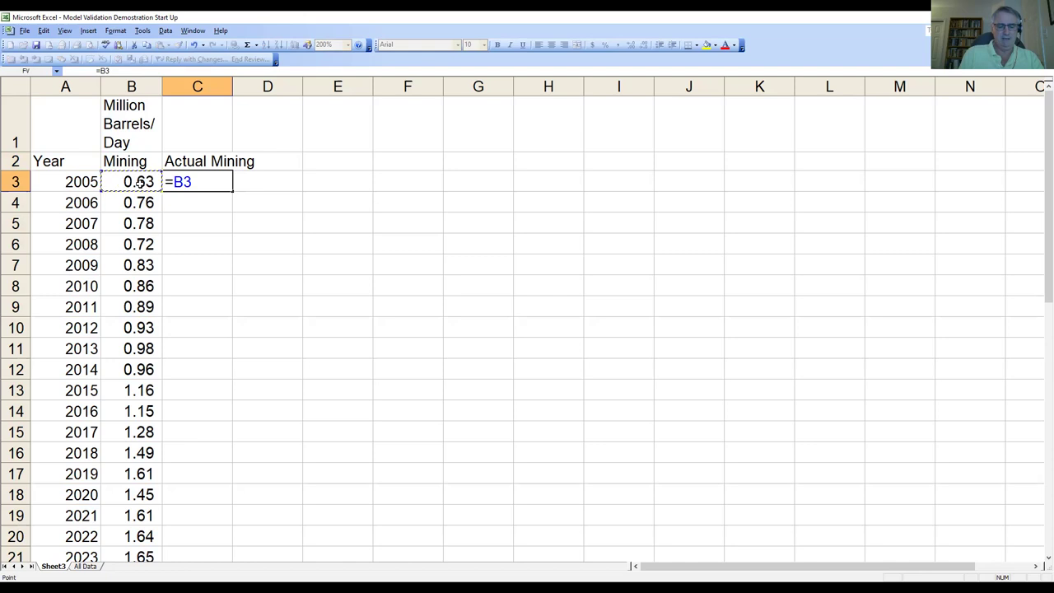
text(*365)
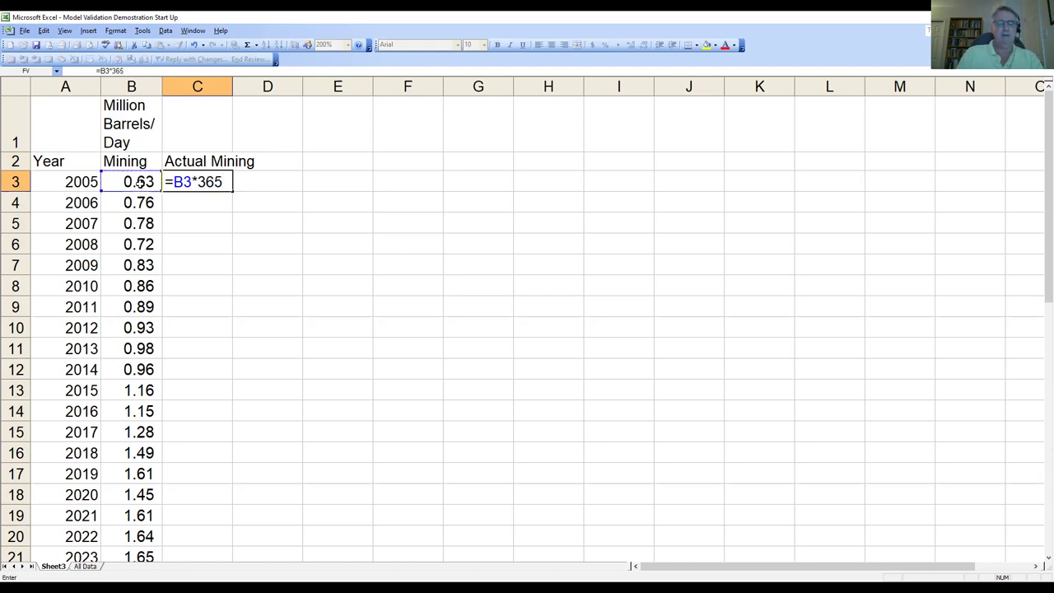
text(*1e6)
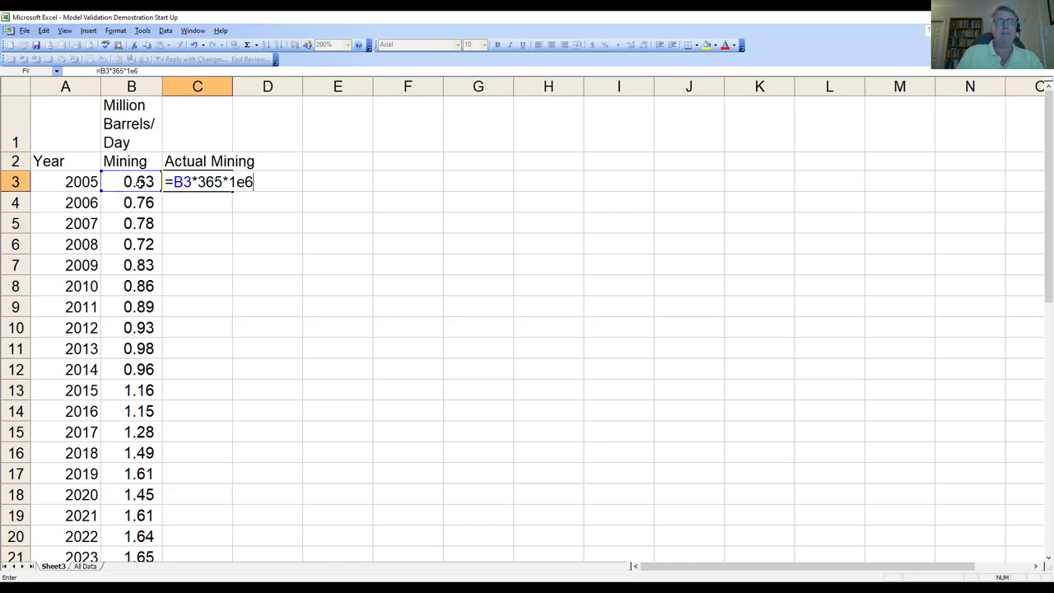
key(Return)
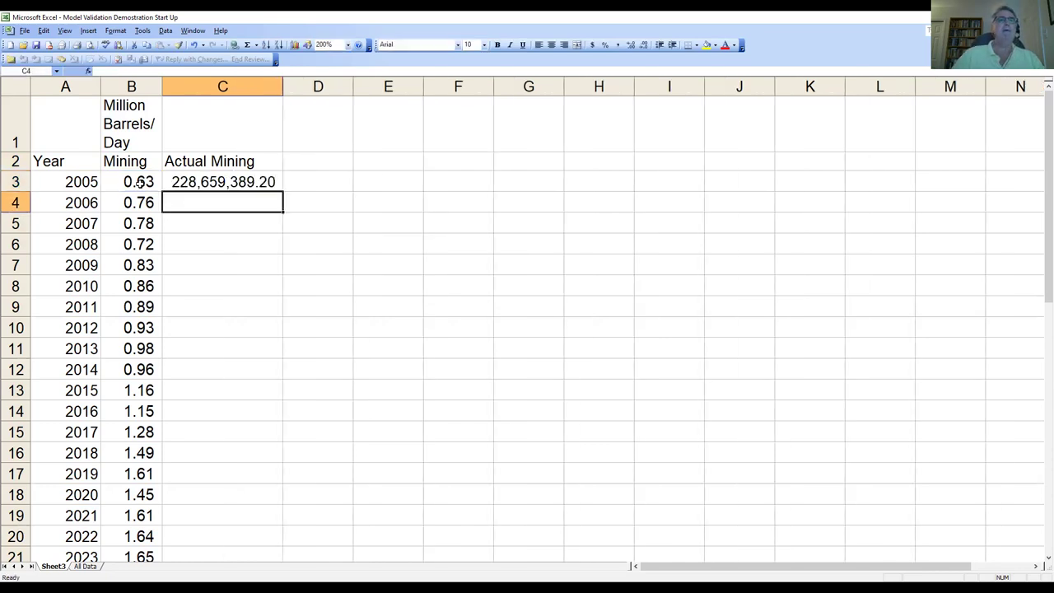
Format column C as Number with 1000 separators and fewer decimal places
click(231, 88)
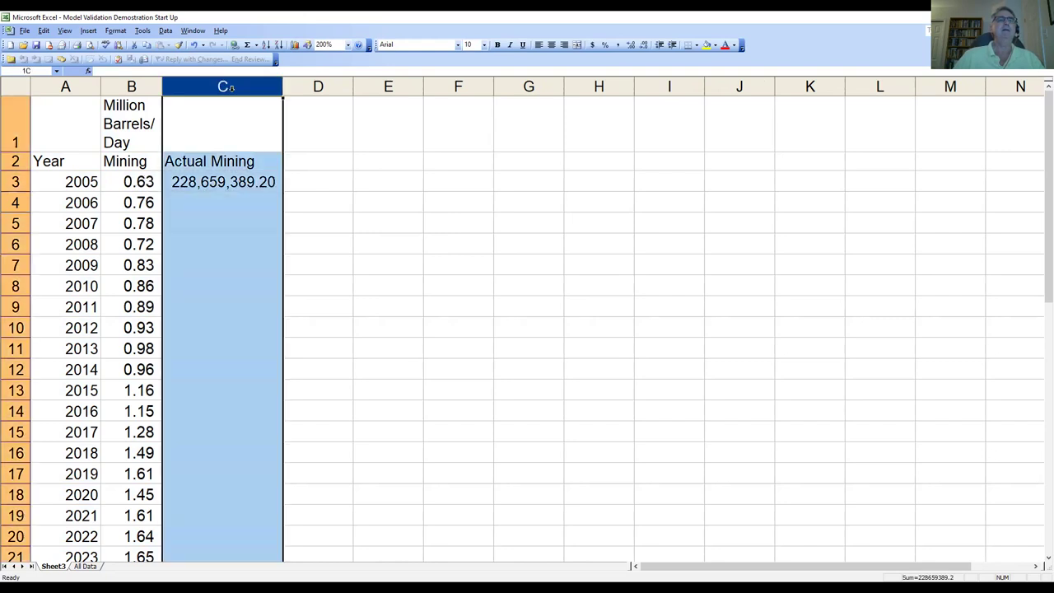
click(116, 31)
click(125, 44)
click(438, 262)
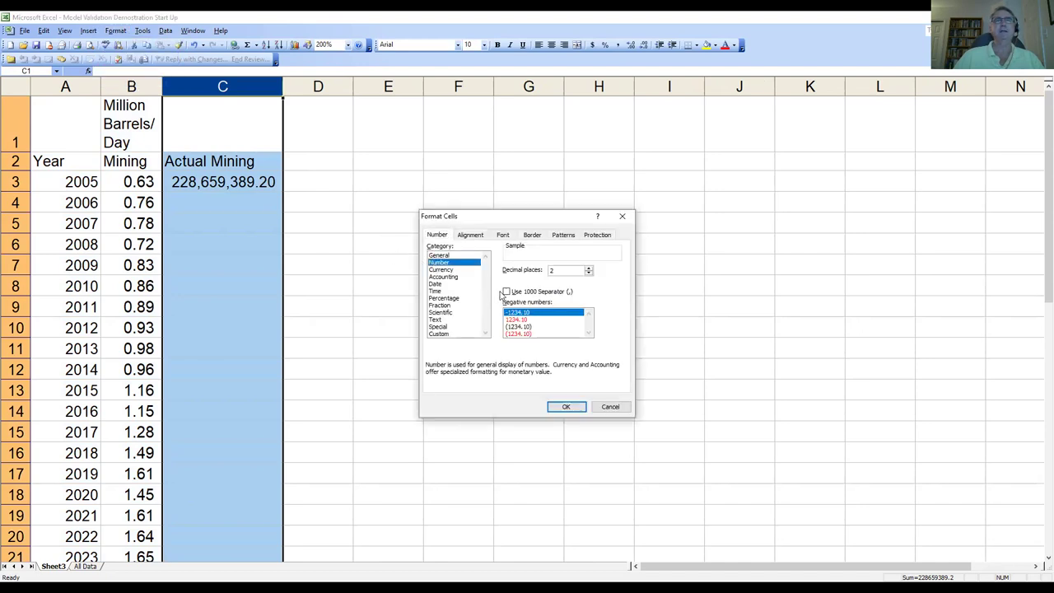
click(506, 293)
click(589, 274)
click(590, 275)
Apply the whole-number comma format to column C and label C1 'barrels/year'
click(574, 410)
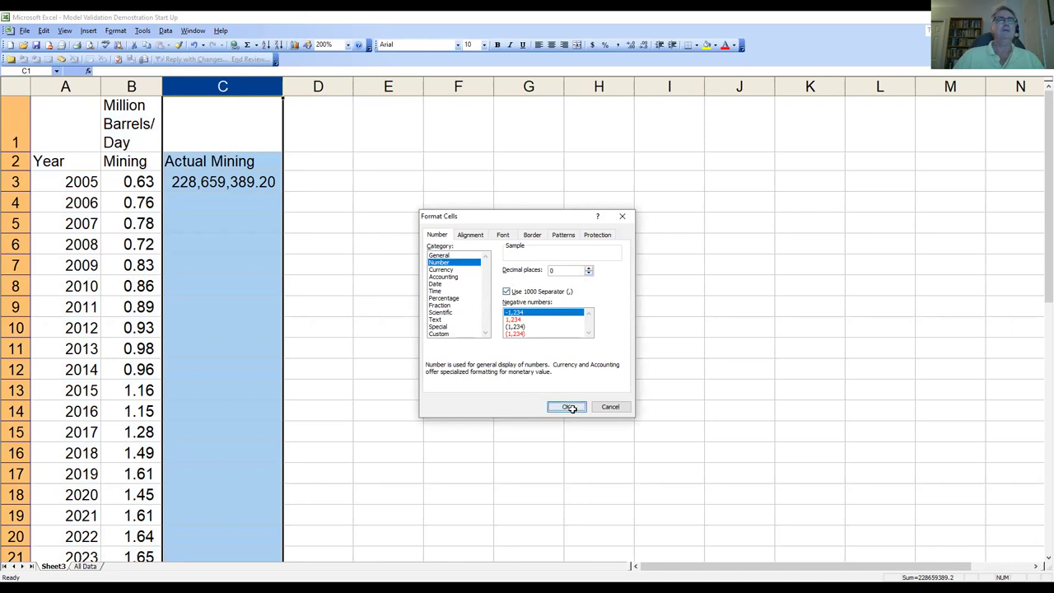
click(248, 202)
click(249, 182)
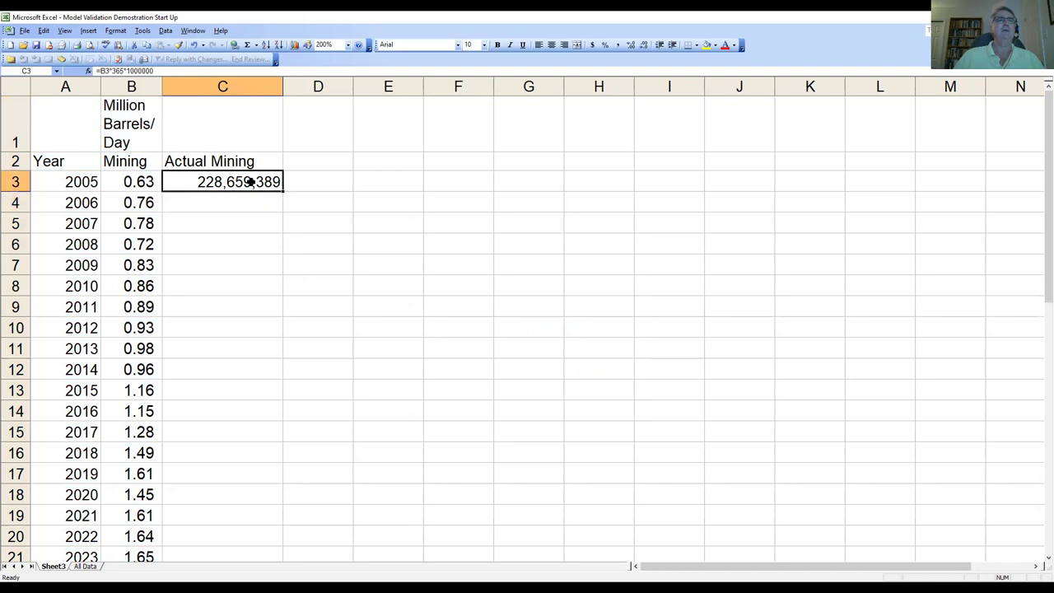
click(216, 133)
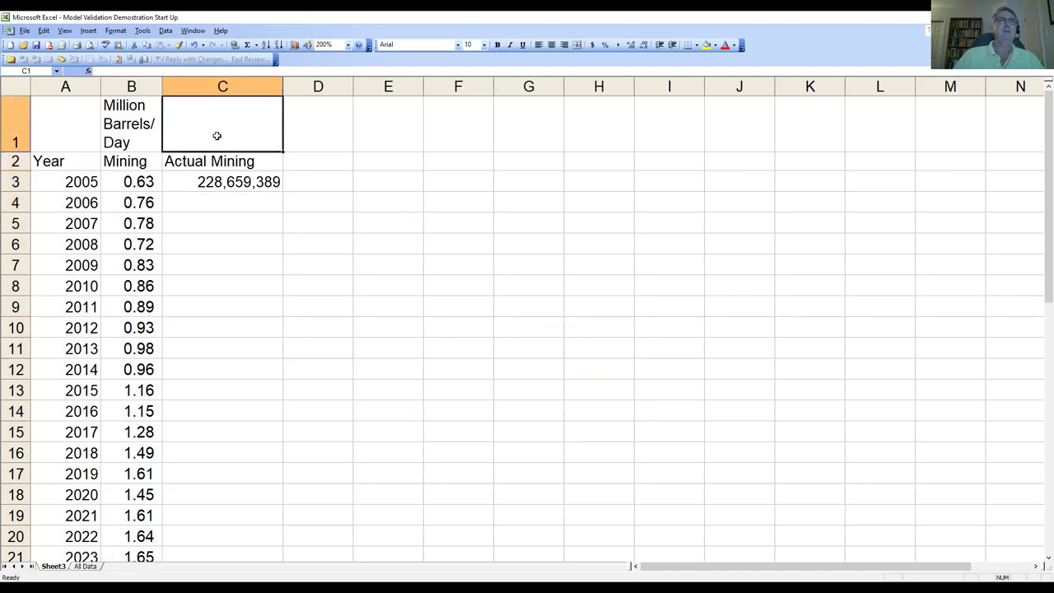
text(barrels)
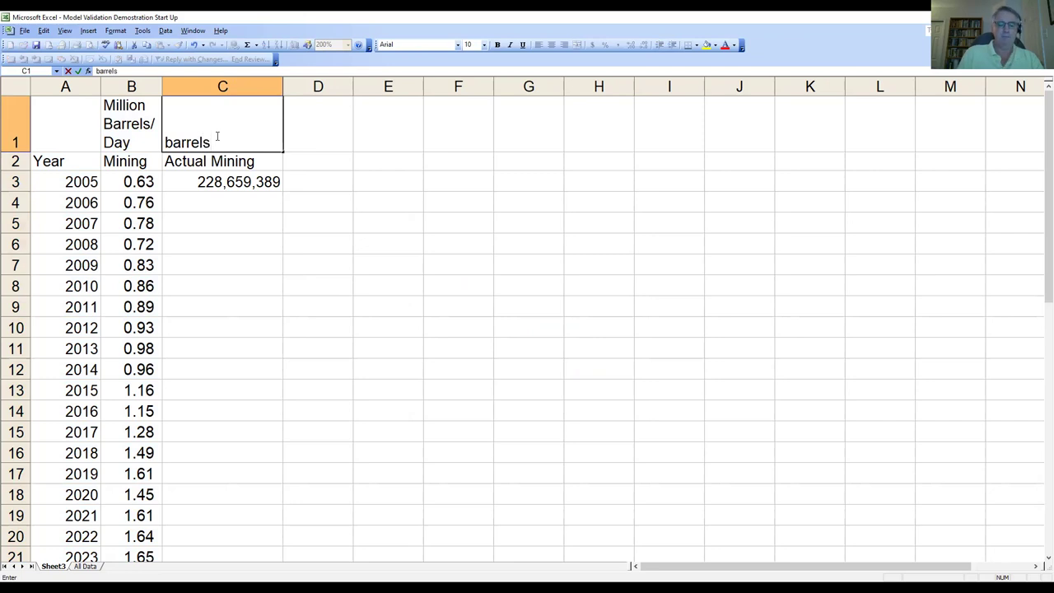
text(/year)
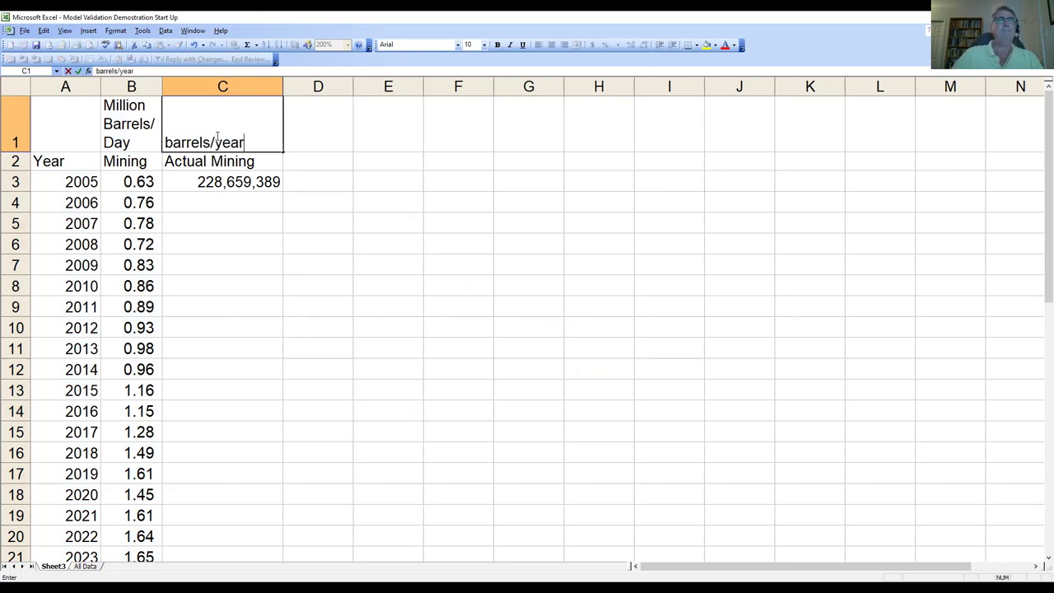
click(210, 181)
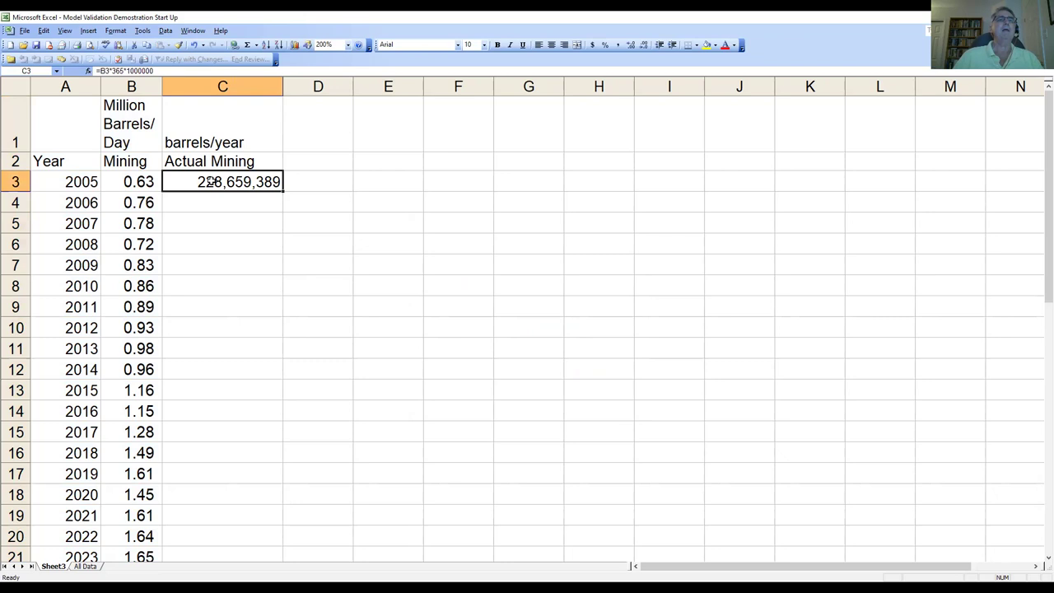
Copy the C3 formula down through C48, year 2050
click(146, 45)
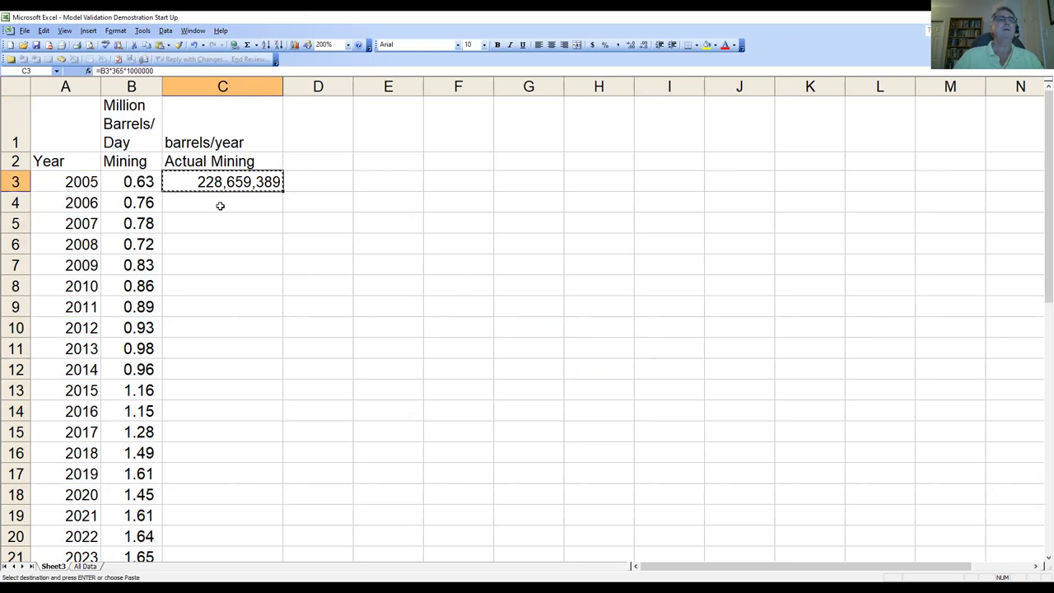
drag(242, 204, 284, 557)
drag(204, 508, 221, 278)
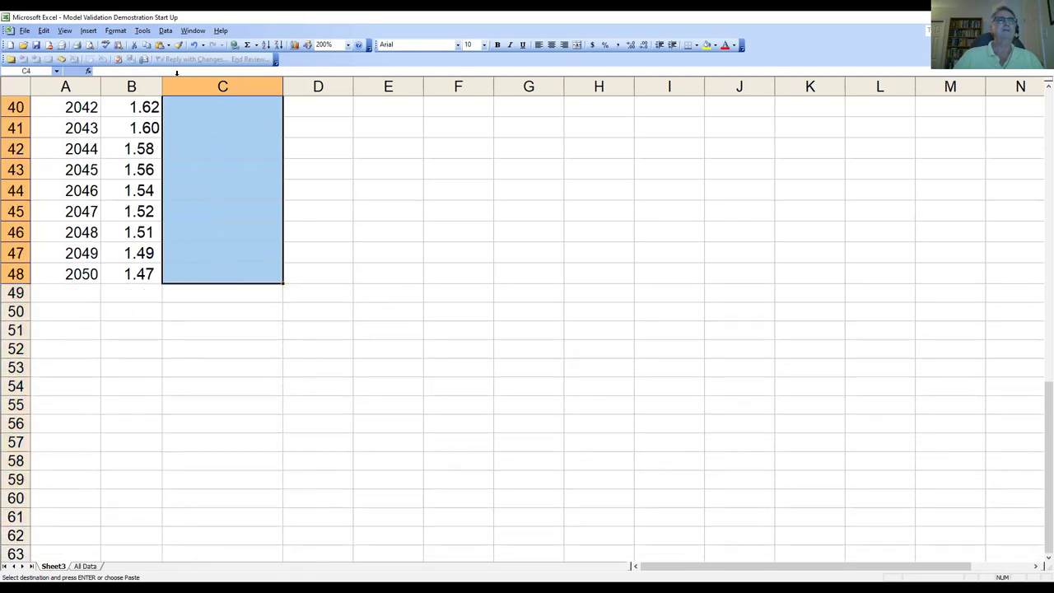
click(160, 44)
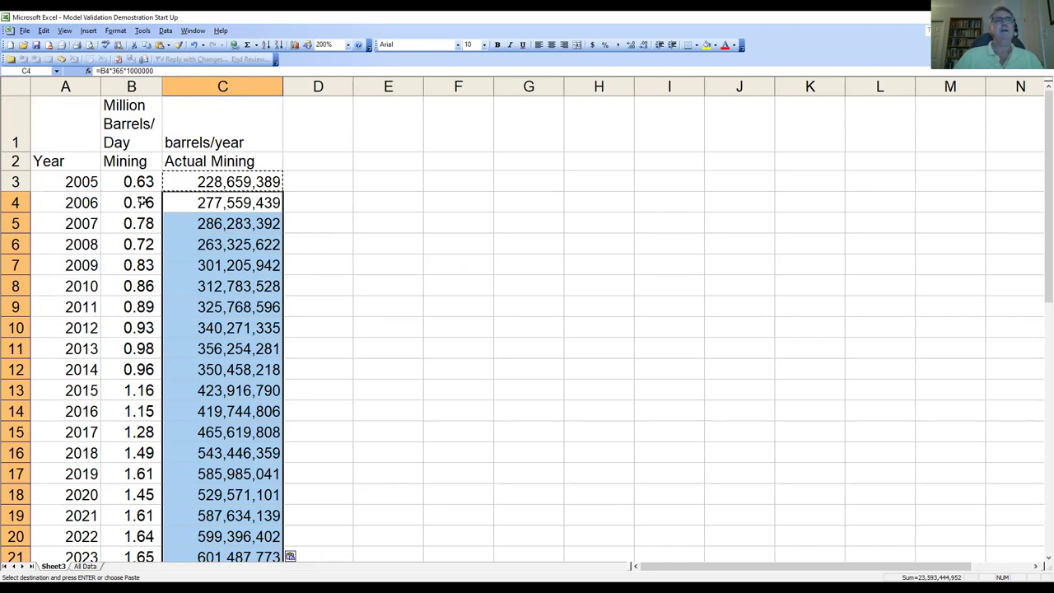
click(319, 163)
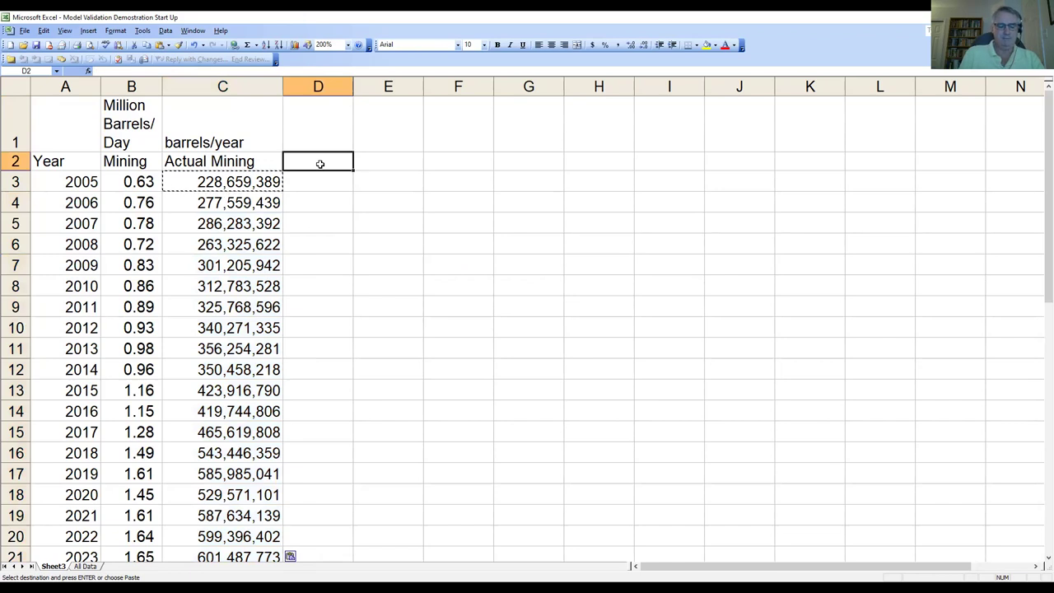
Add the heading 'Model Mining' in D2 with unit 'barrels/year' in D1
text(Model Mining)
key(Return)
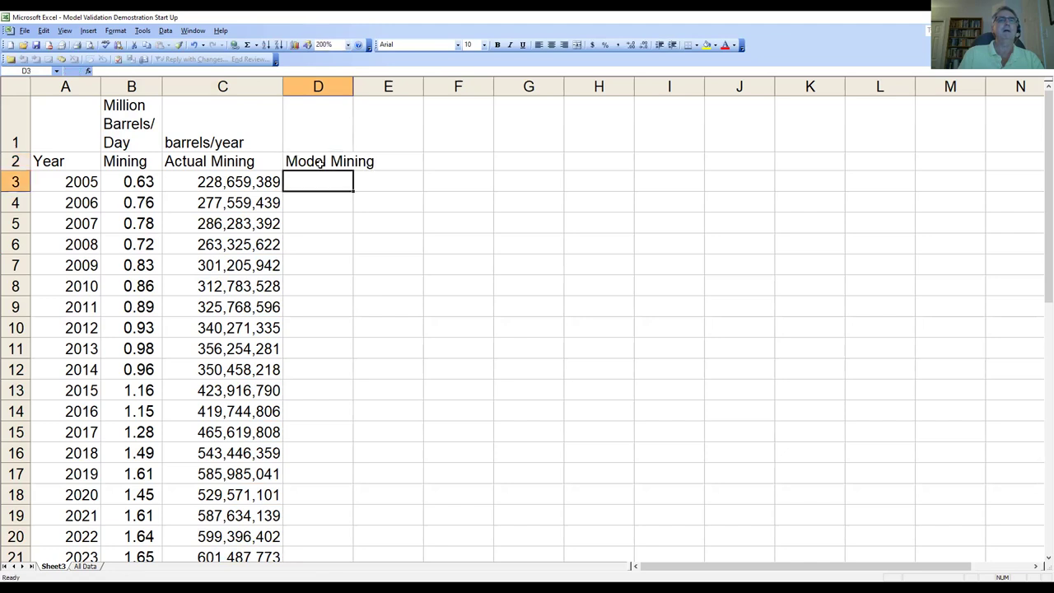
click(330, 142)
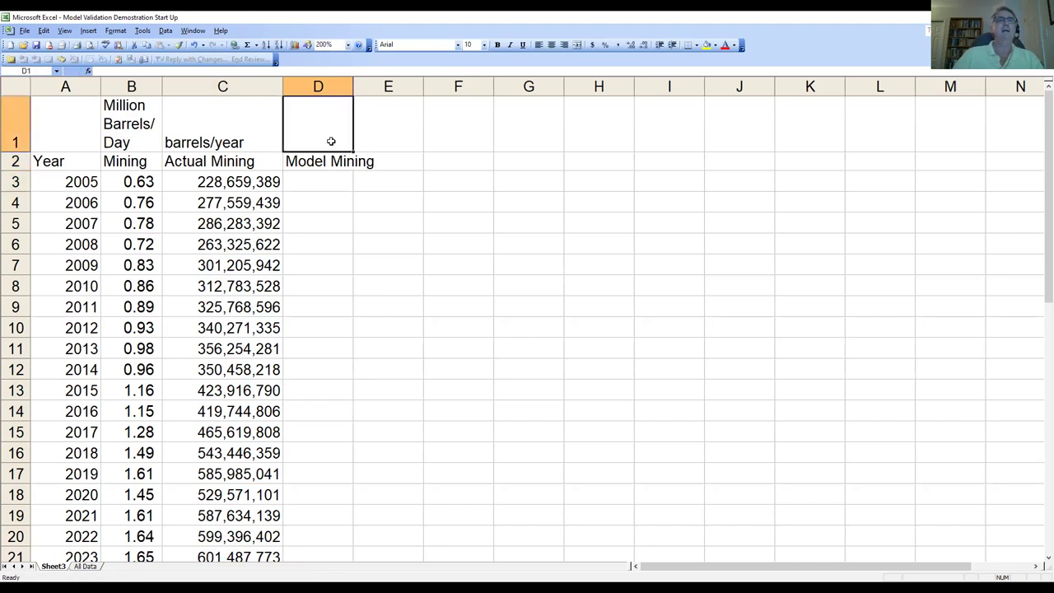
text(barrels/year)
click(313, 186)
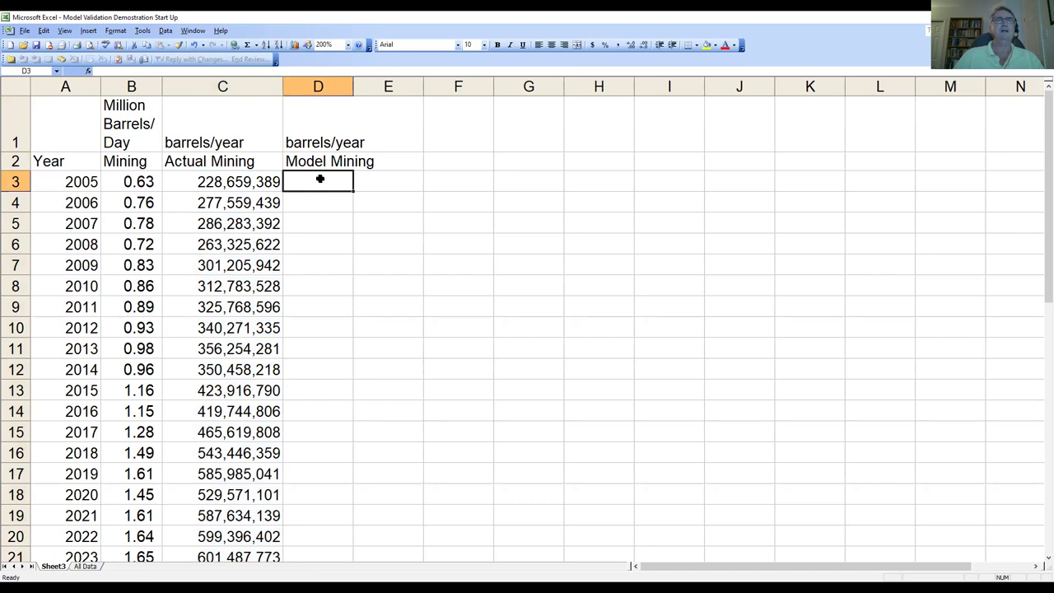
click(383, 163)
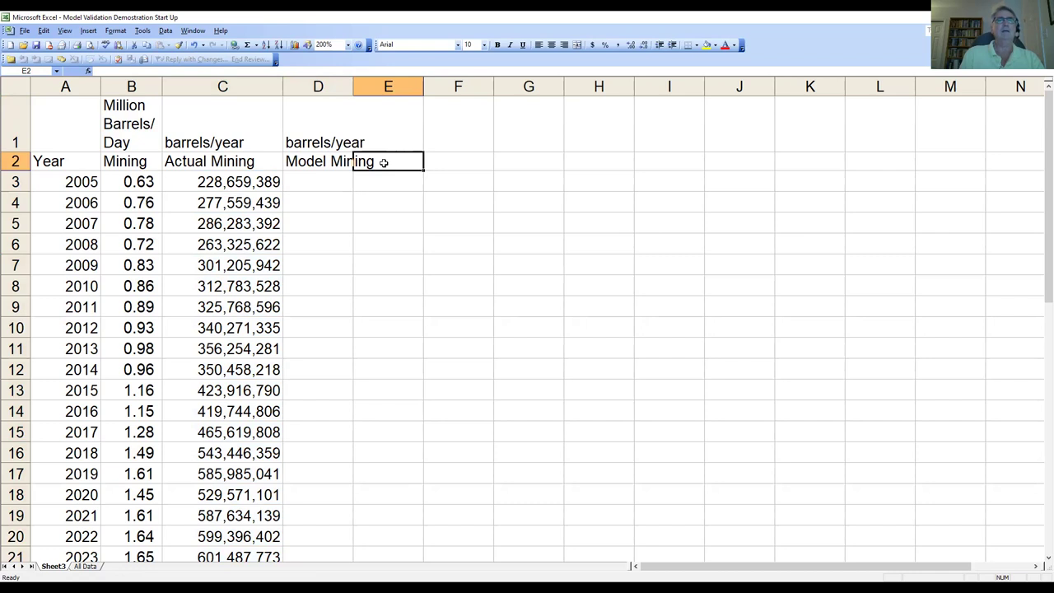
Enter headings 'Mining Workforce' in E2 and 'change in mining workforce' in F2
text(Mining )
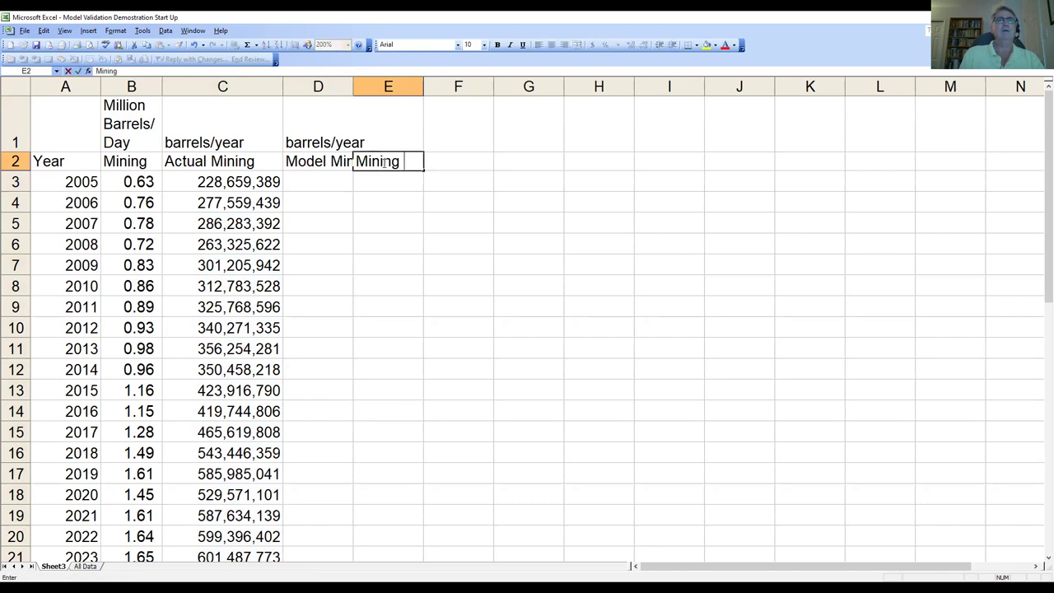
text(Workforce)
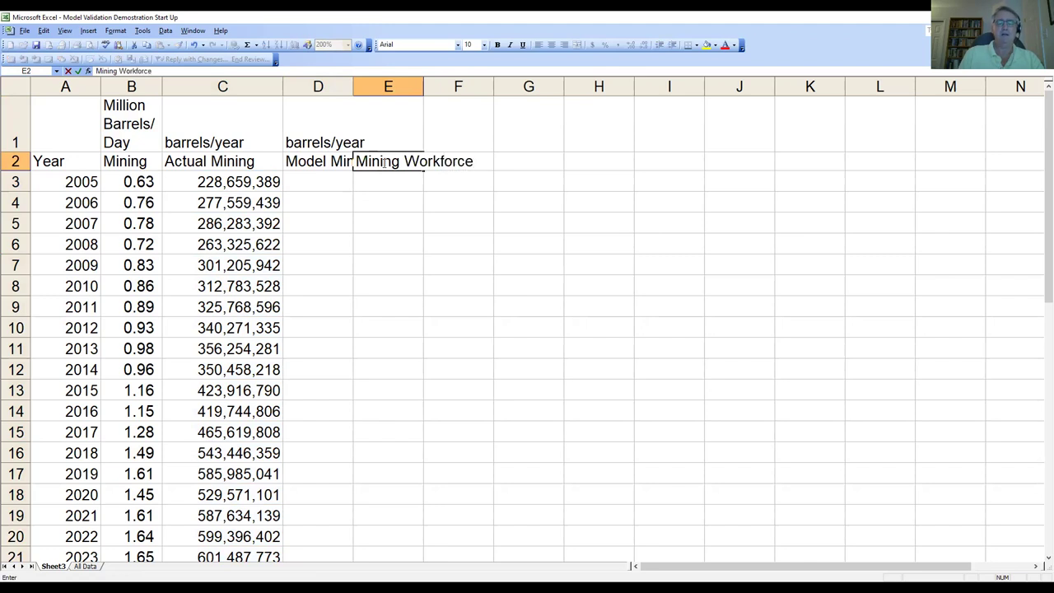
key(Return)
key(Up)
key(Right)
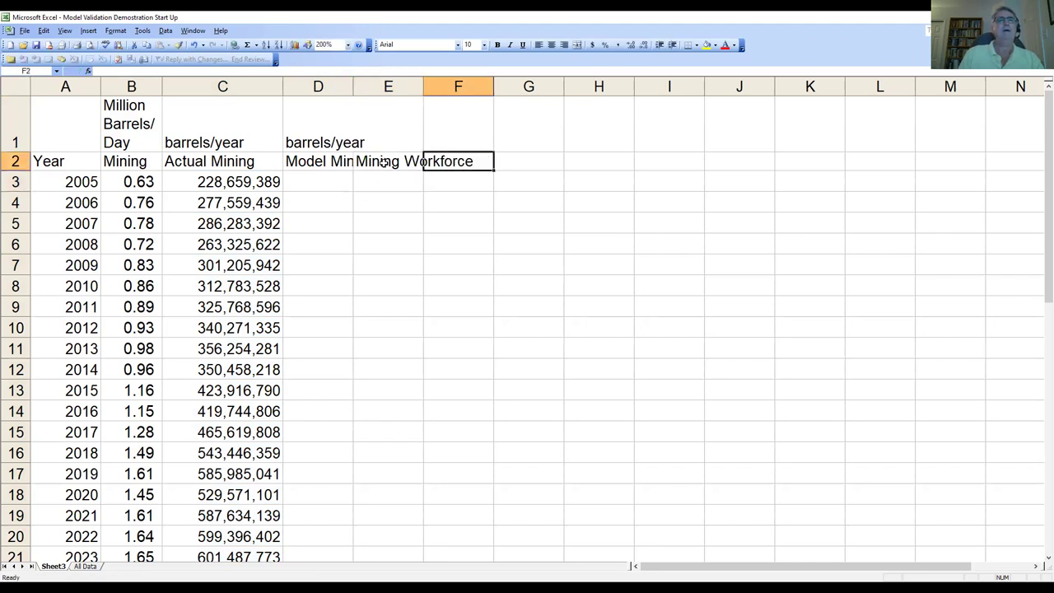
text(chang)
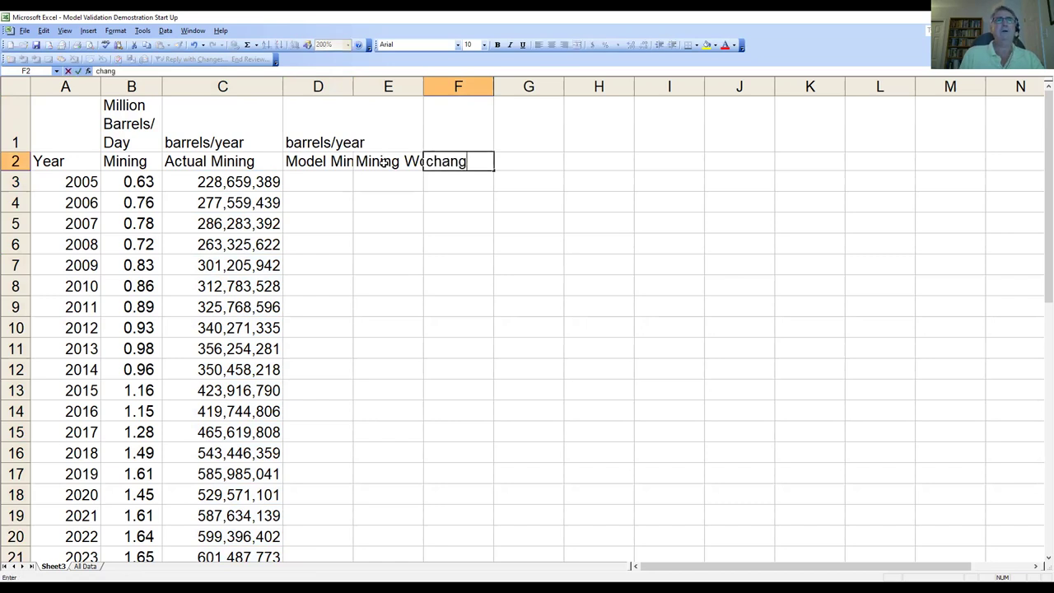
text(e in mining workforce)
key(Return)
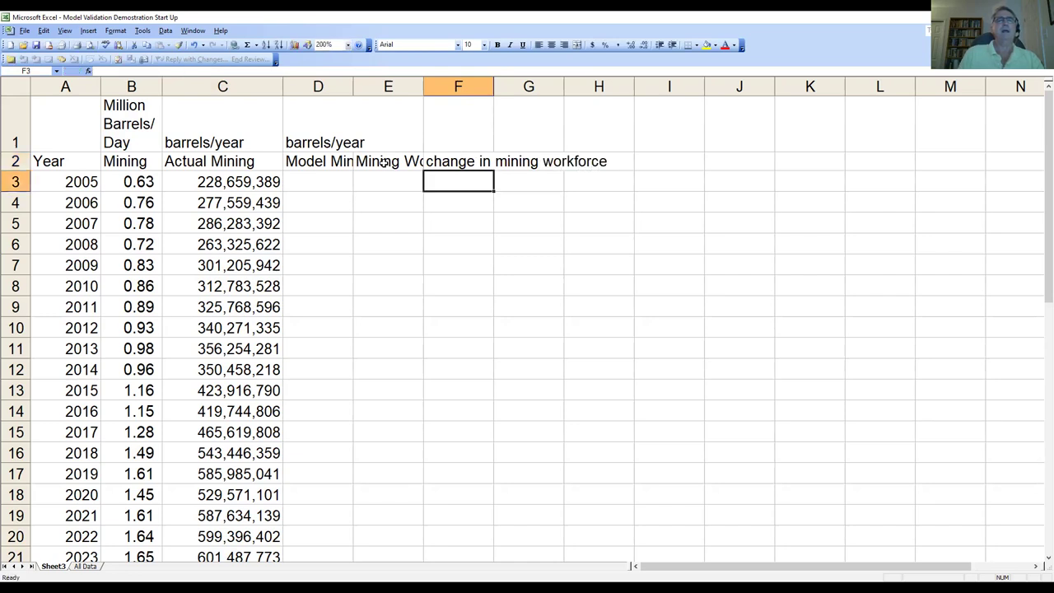
Enter capitalised headings INITIAL MINING WORKFORCE, LONG TERM MINING WORKFORCE and TIME TO CHANGE THE MINING WORKFORCE in G2–I2
key(Up)
key(Right)
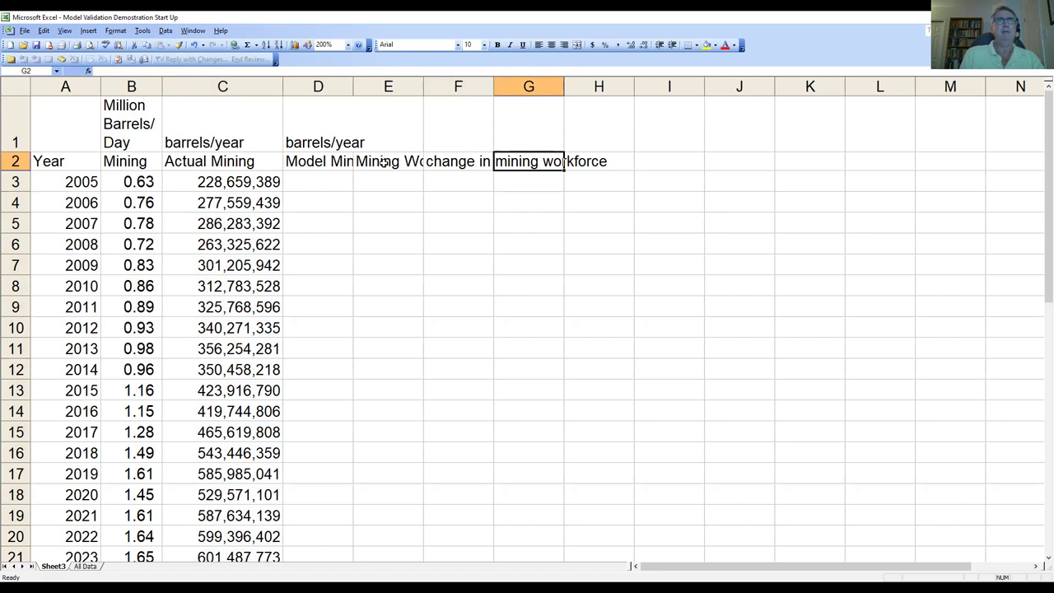
key(Caps_Lock)
text(INI)
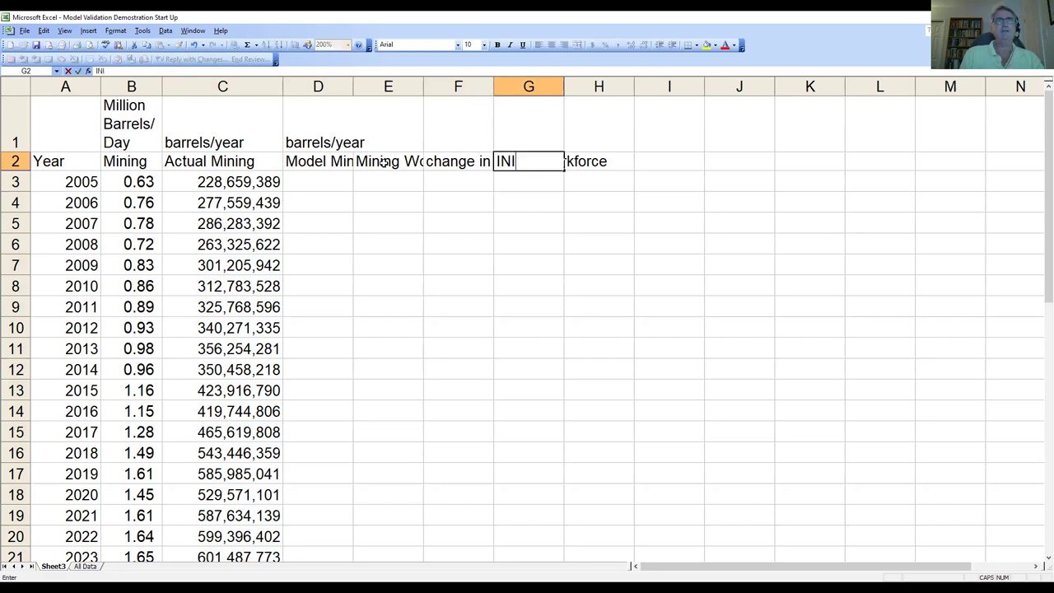
text(TIAL MI)
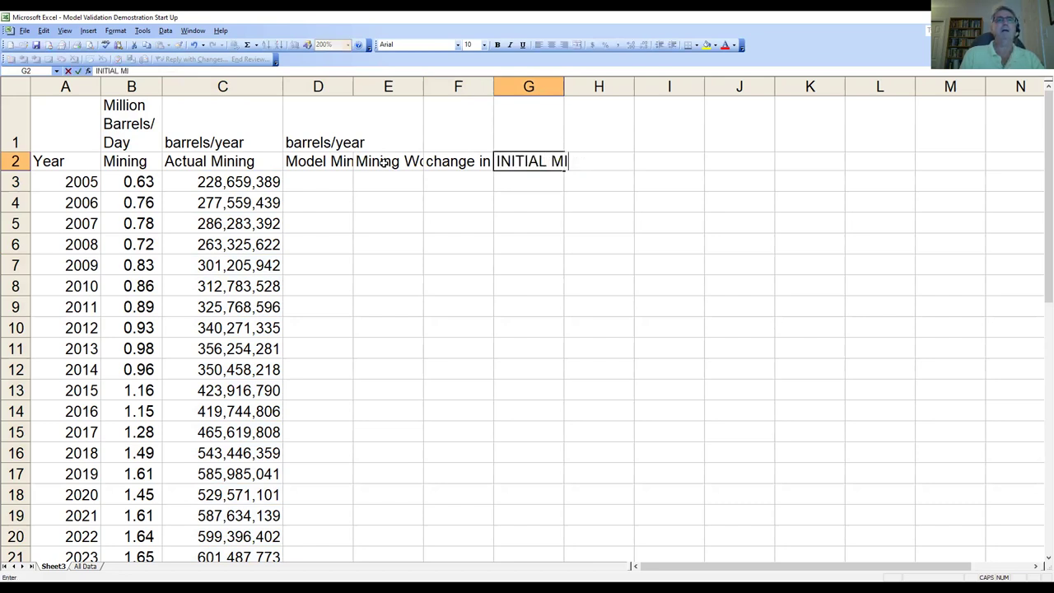
text(NING WORKFORCE)
key(Return)
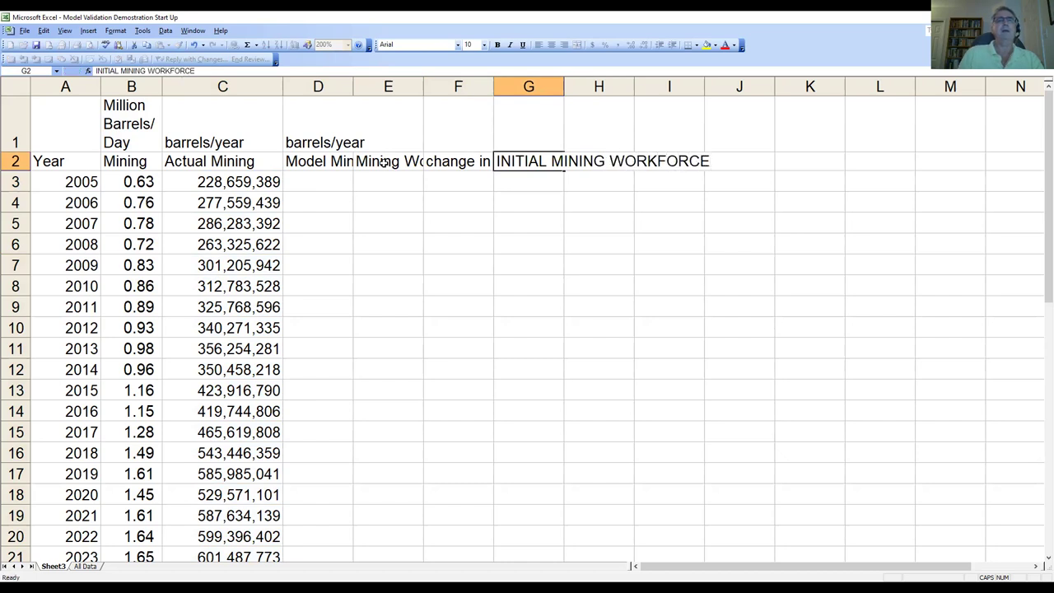
key(Right)
text(LONG TERM MINING WORKFORCE)
key(Tab)
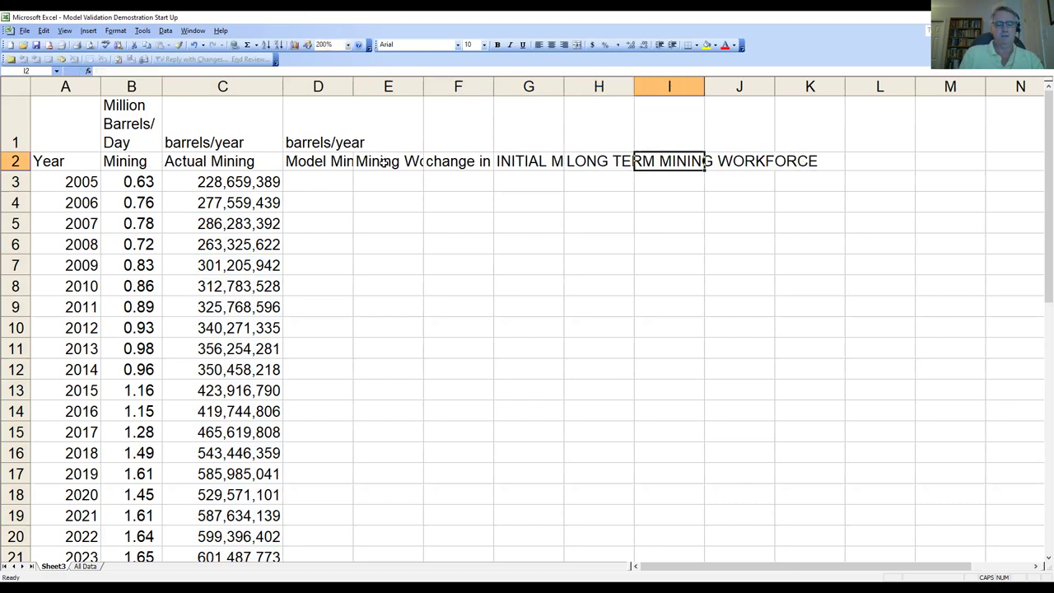
text(TIME TO CHA)
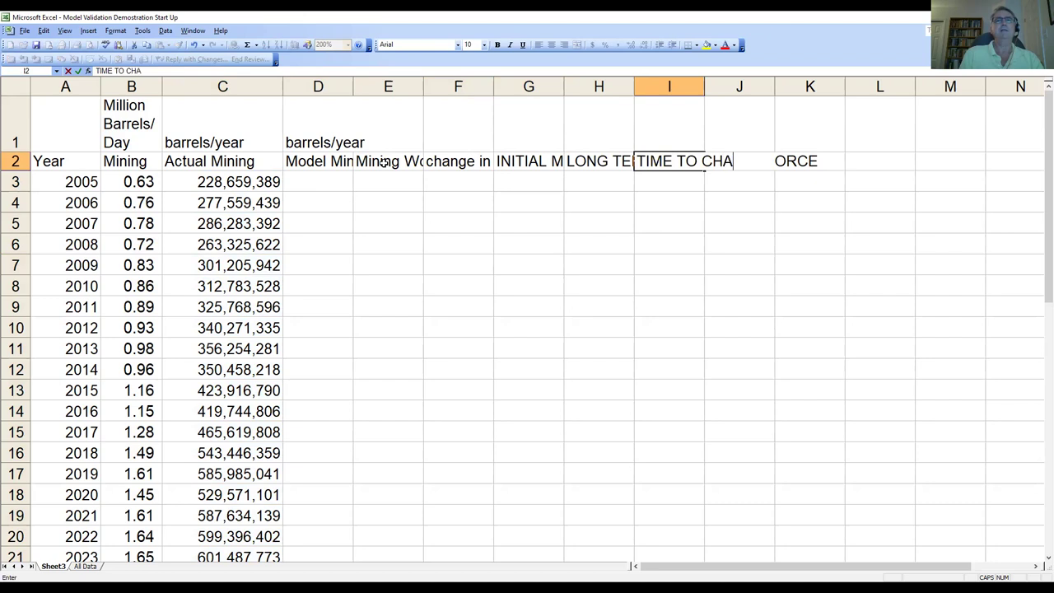
text(NGE THE MI)
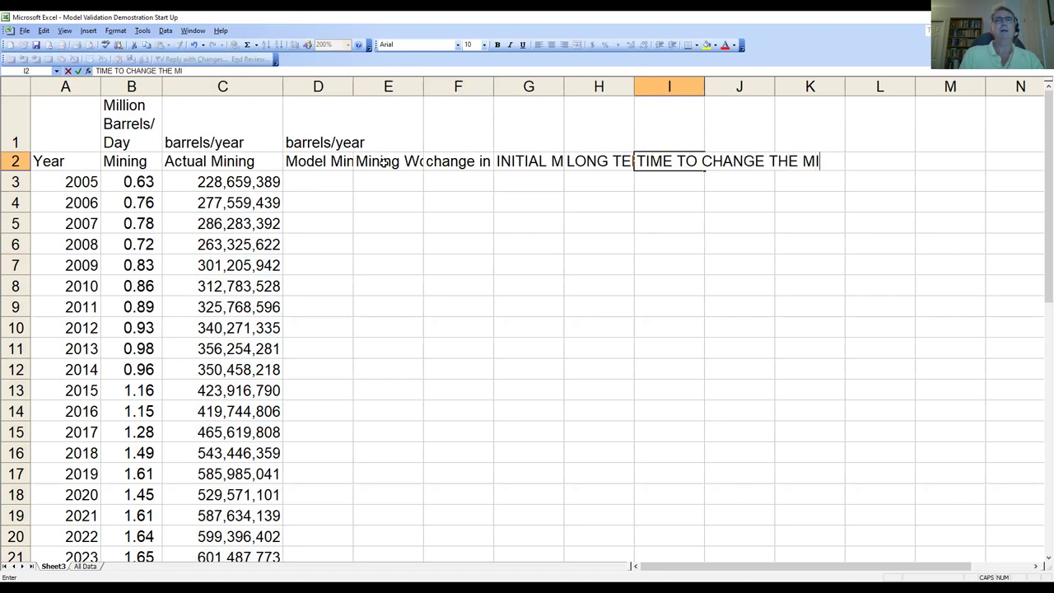
text(NING WORK)
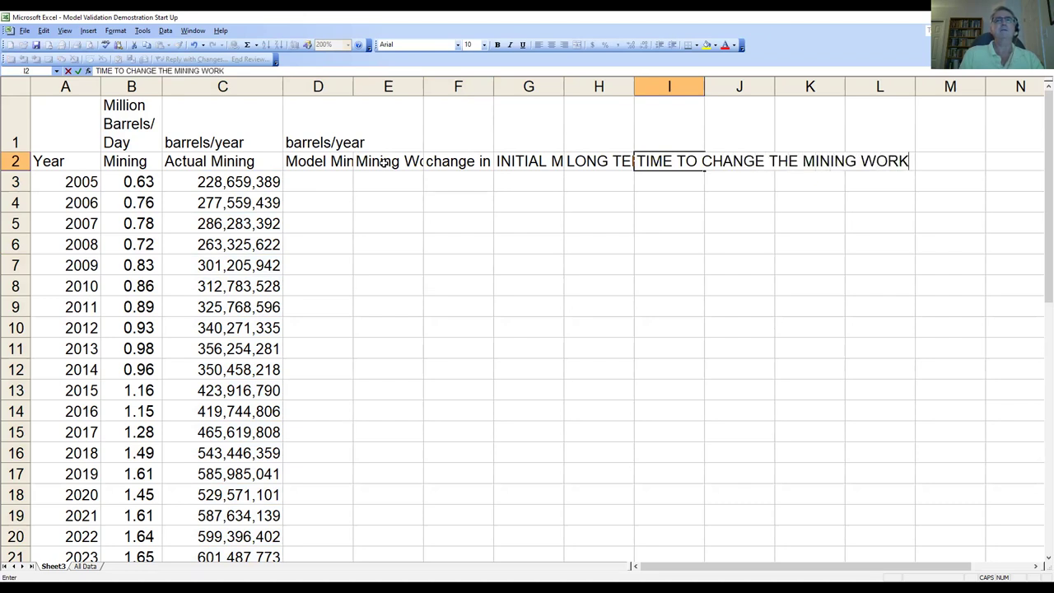
text(FORCE)
key(Return)
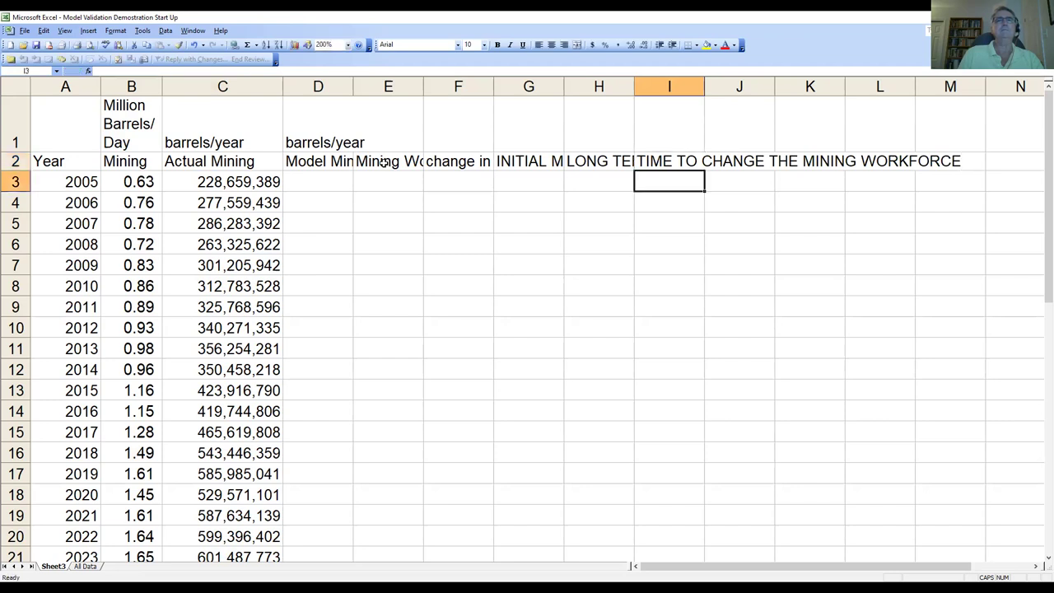
key(Up)
key(Up)
key(Left)
key(Left)
key(Left)
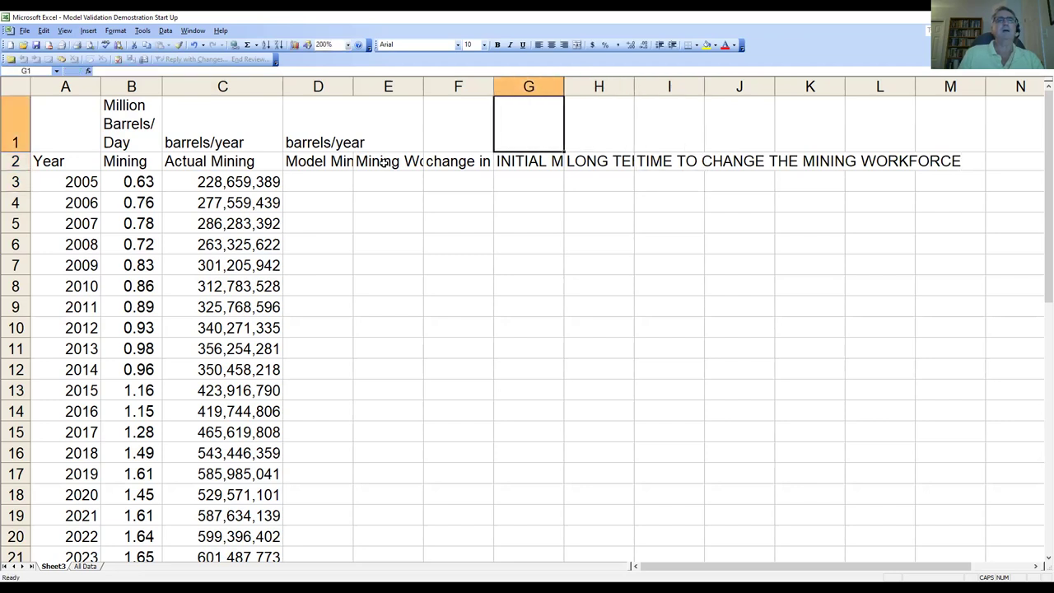
key(Left)
Replace the capitalised unit in E1 with lowercase 'people'
text(PEOP)
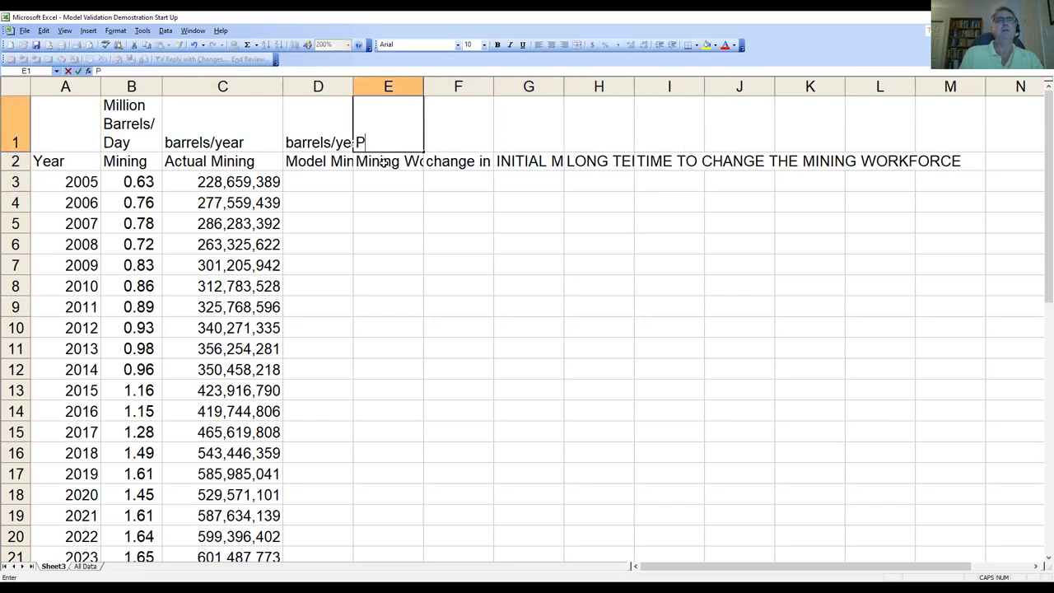
key(BackSpace)
key(BackSpace)
key(BackSpace)
key(BackSpace)
key(Caps_Lock)
text(people)
key(Right)
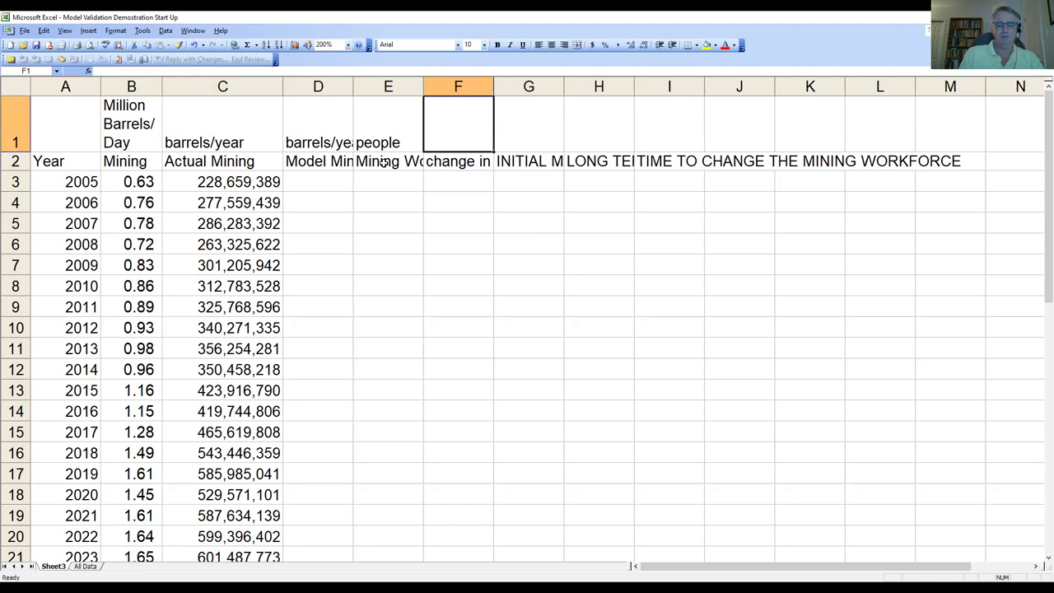
Enter the units people/year, people, people and years in F1 through I1
text(people/year)
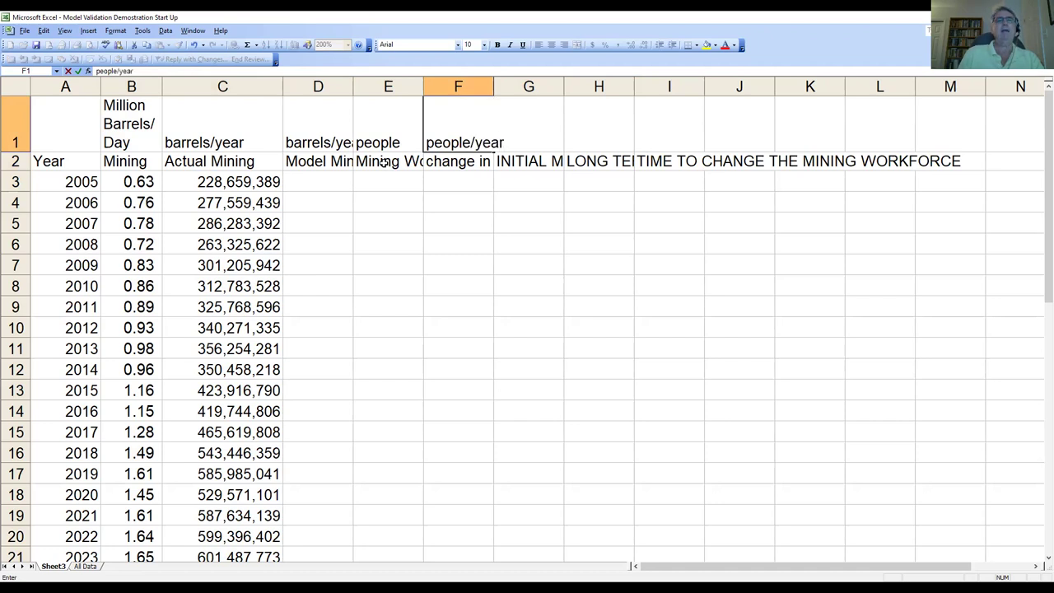
key(Tab)
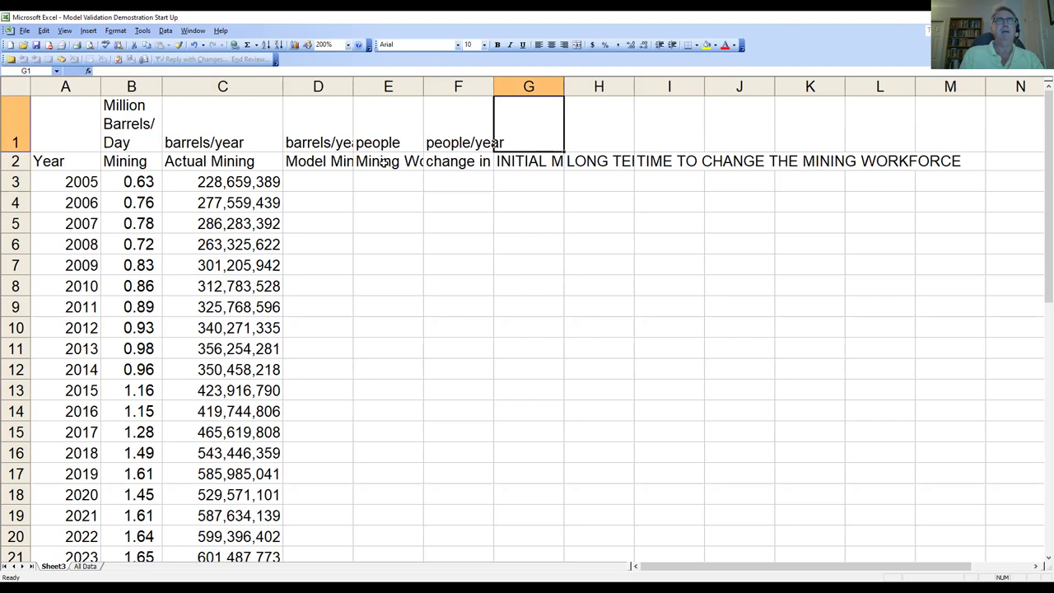
text(people)
key(Tab)
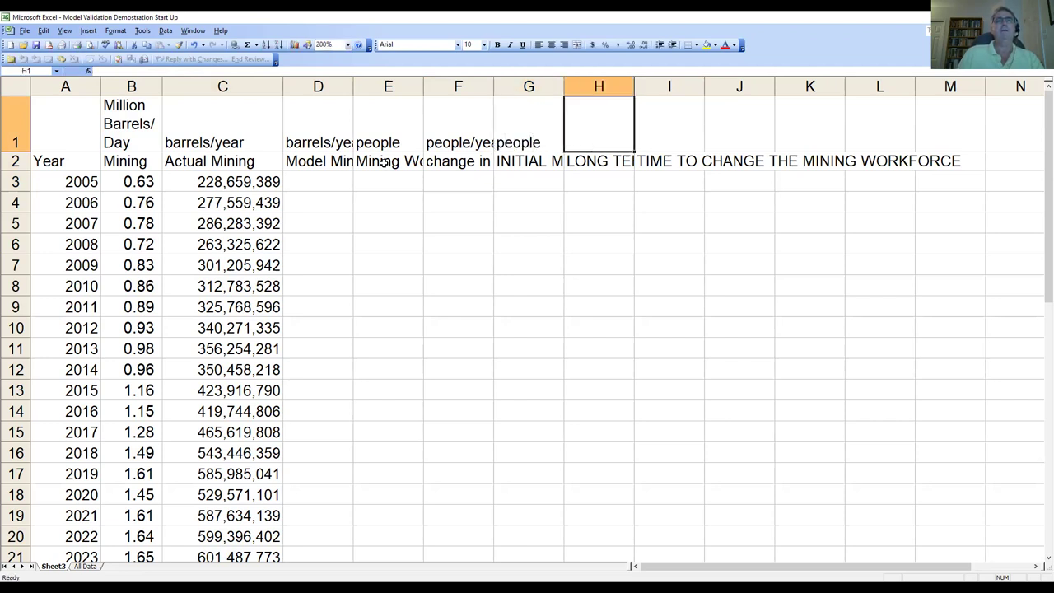
text(peo)
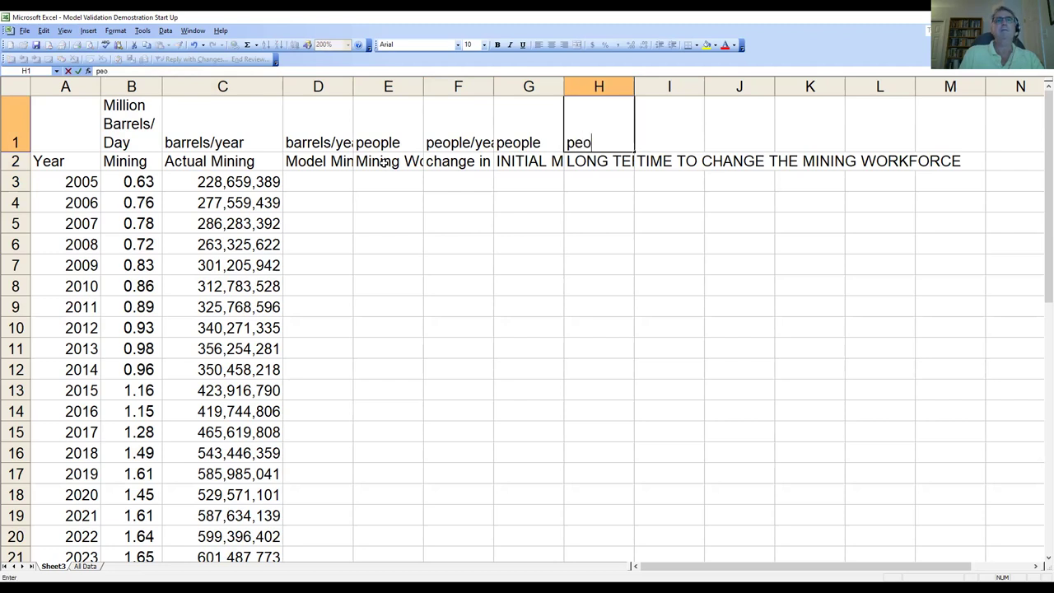
text(ple)
key(Tab)
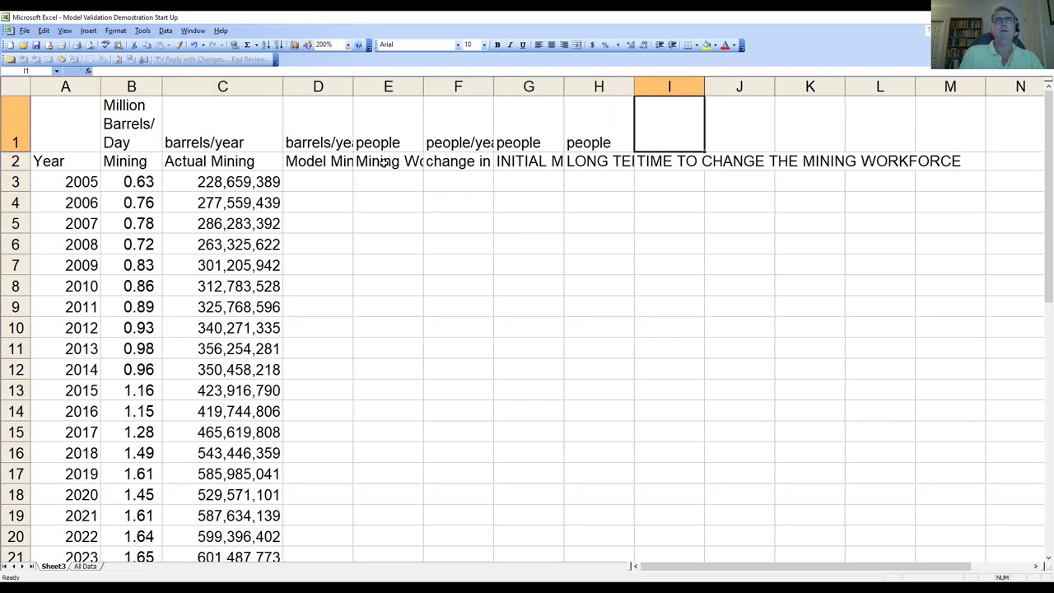
text(years)
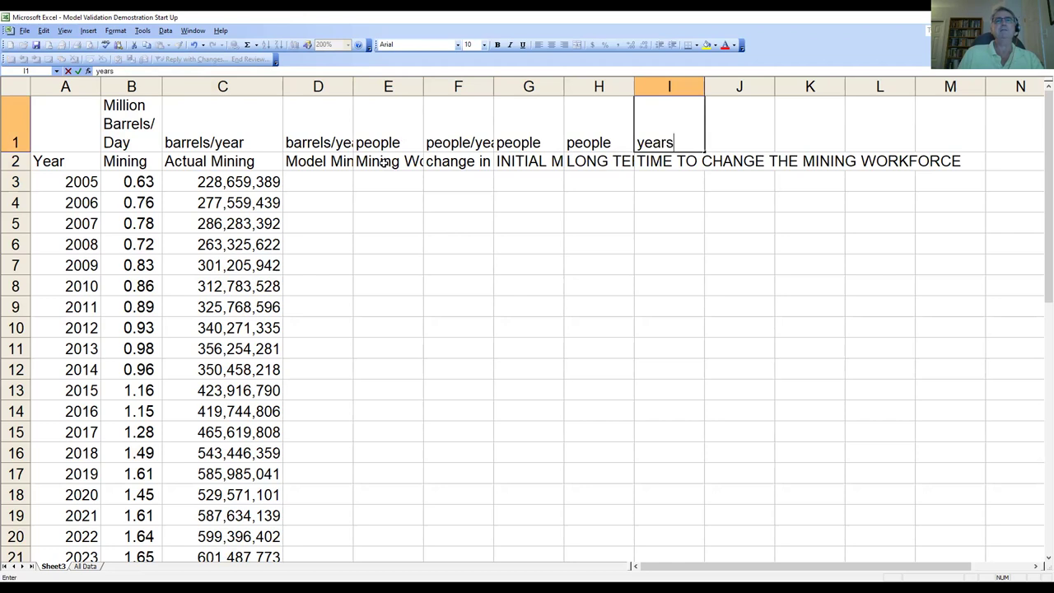
key(Down)
key(Down)
key(Left)
key(Left)
key(Left)
key(Left)
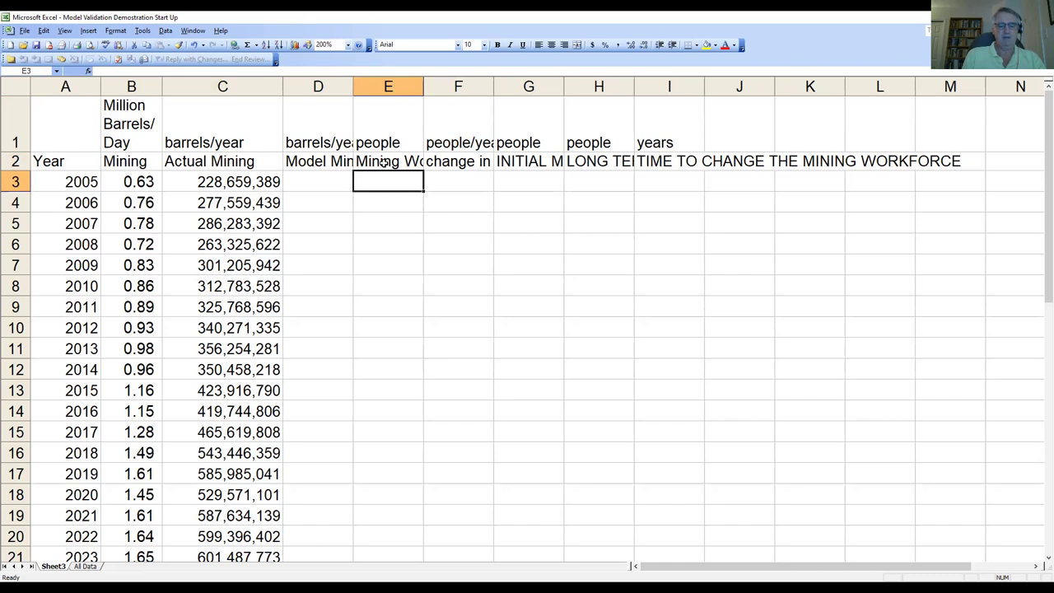
Enter 20000 as the initial mining workforce in G3
text(20000)
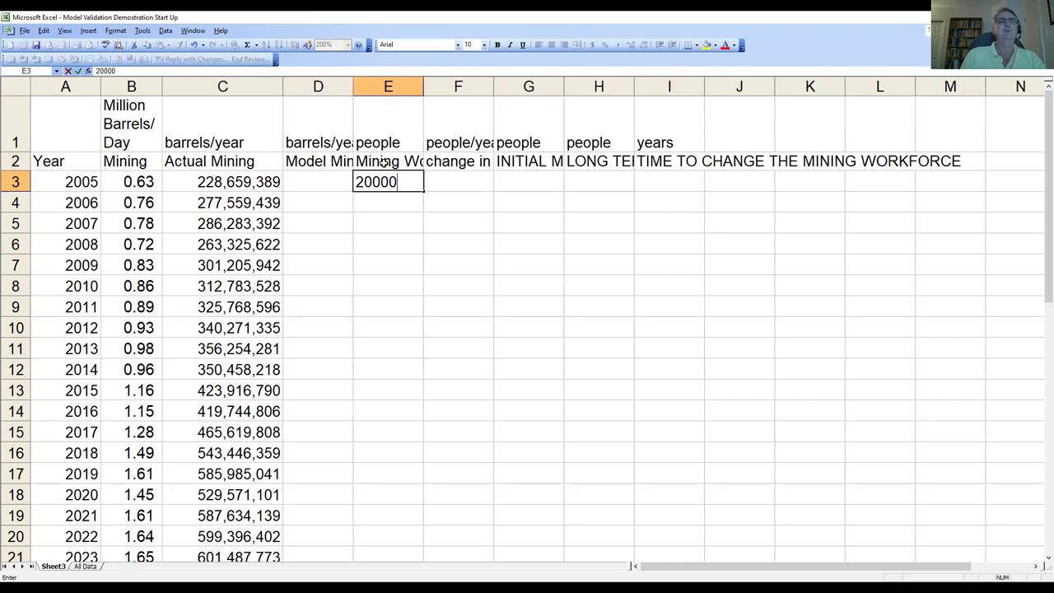
key(Return)
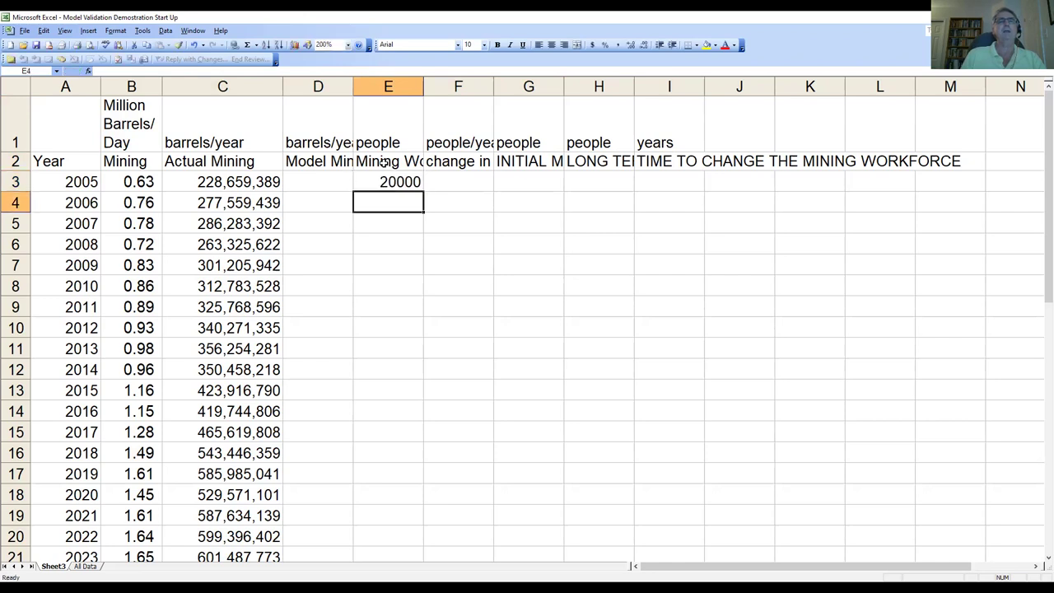
key(Up)
key(Right)
key(Right)
key(BackSpace)
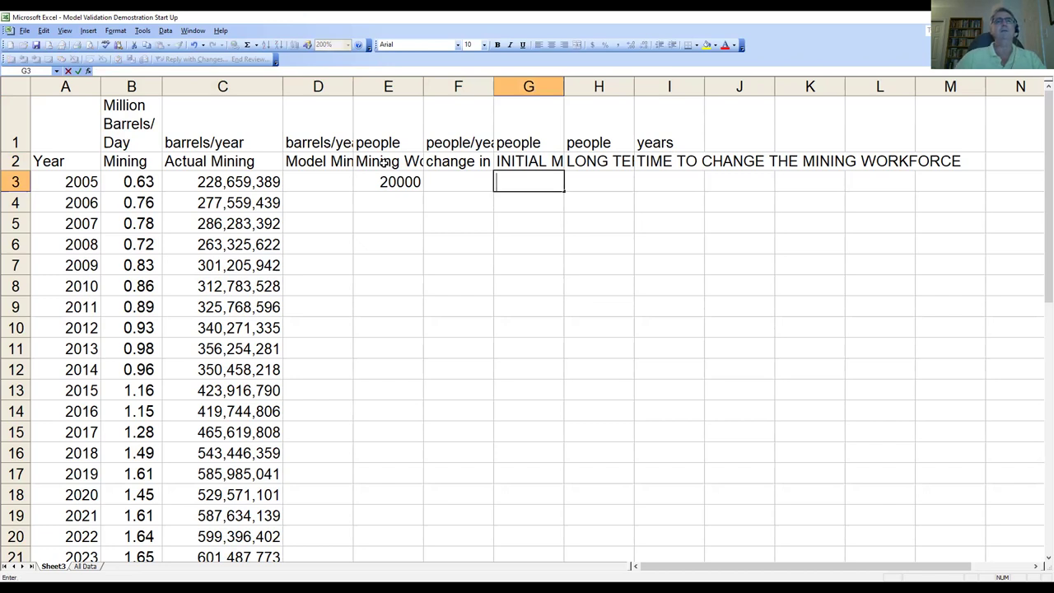
text(20000)
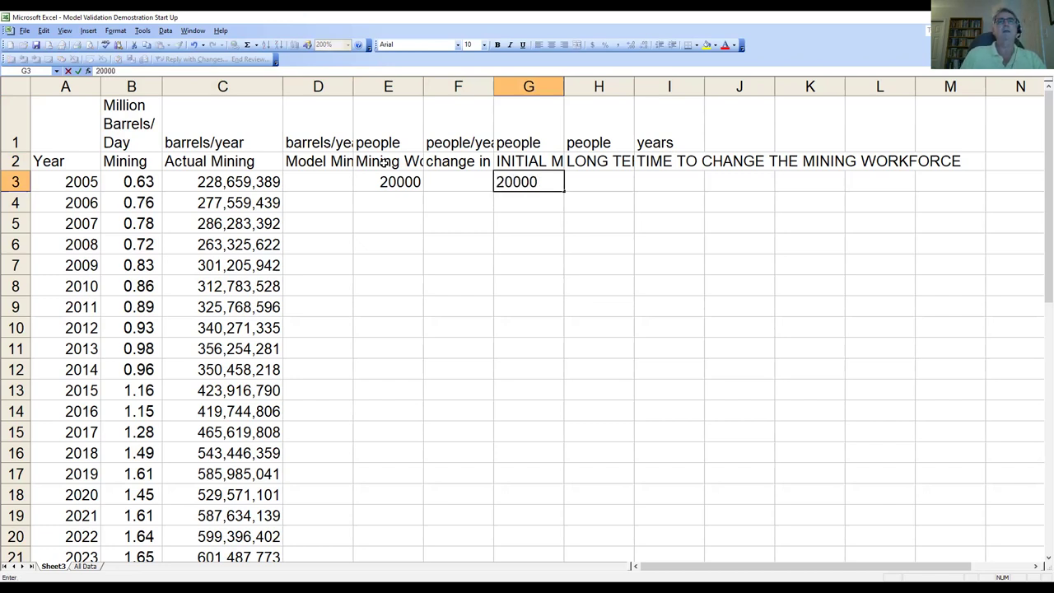
key(Left)
key(Left)
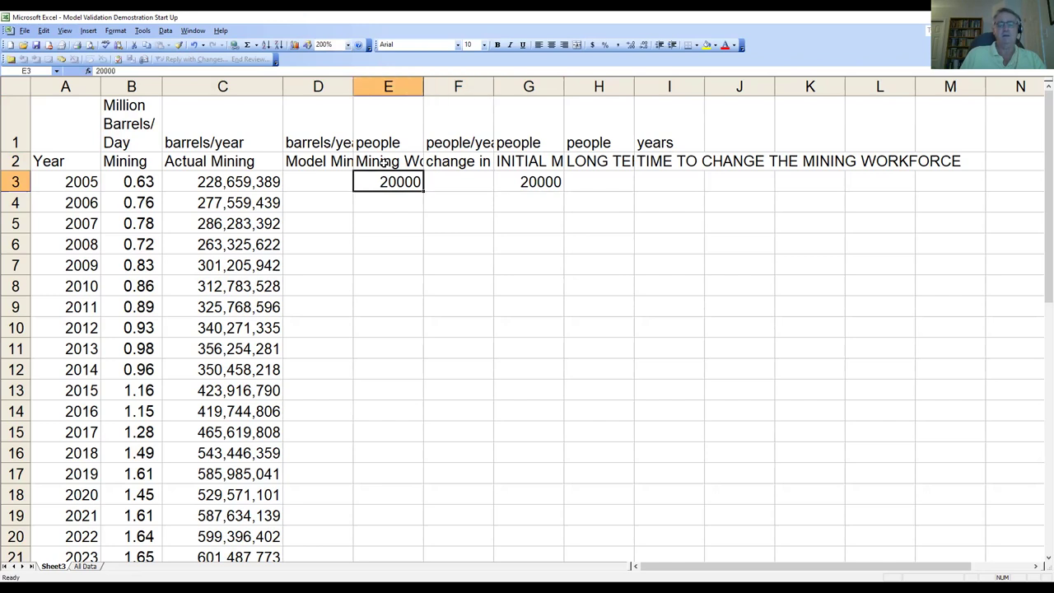
Make E3 take its value from G3 with the formula =G3
text(=)
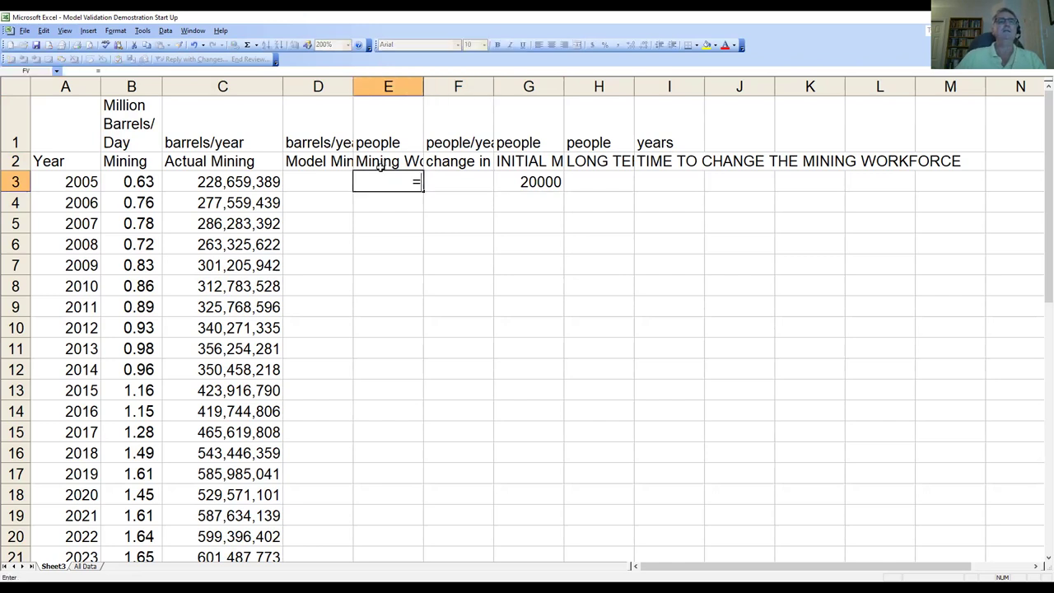
click(544, 182)
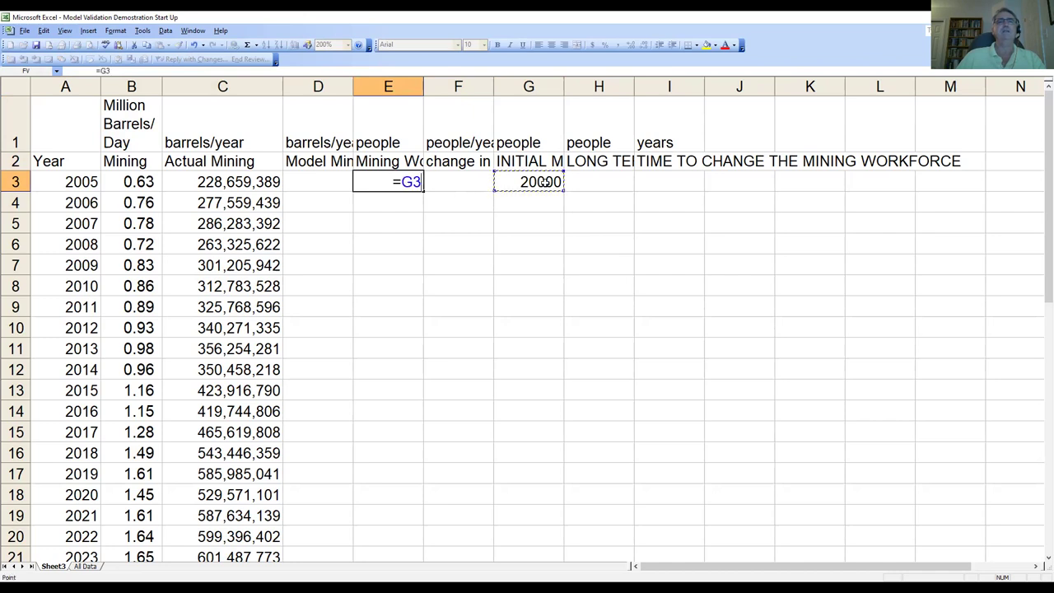
key(Return)
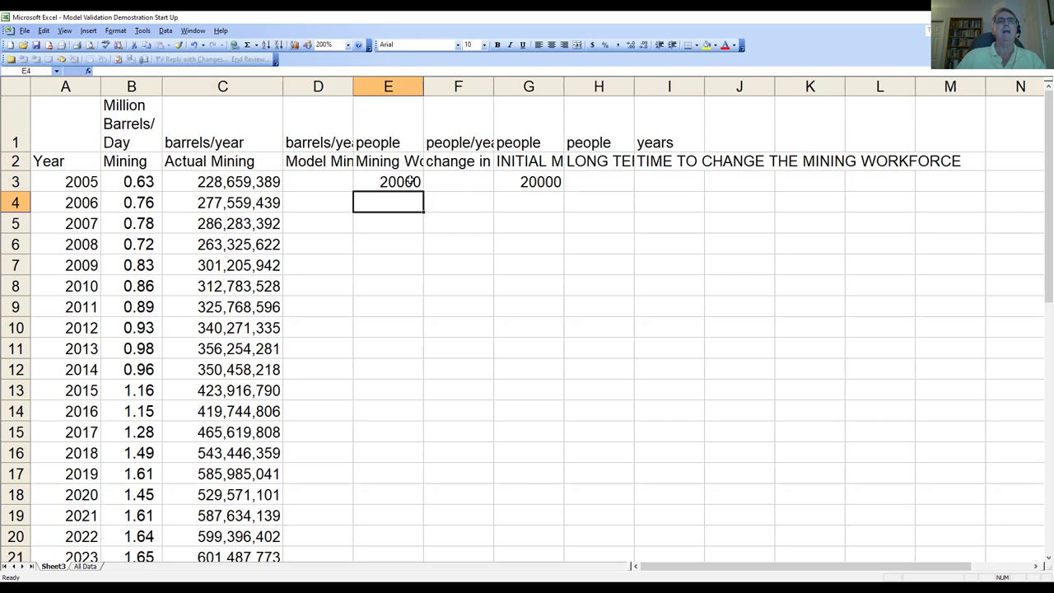
Format columns D–I as Number with 0 decimal places and the 1000 separator
drag(328, 86, 710, 89)
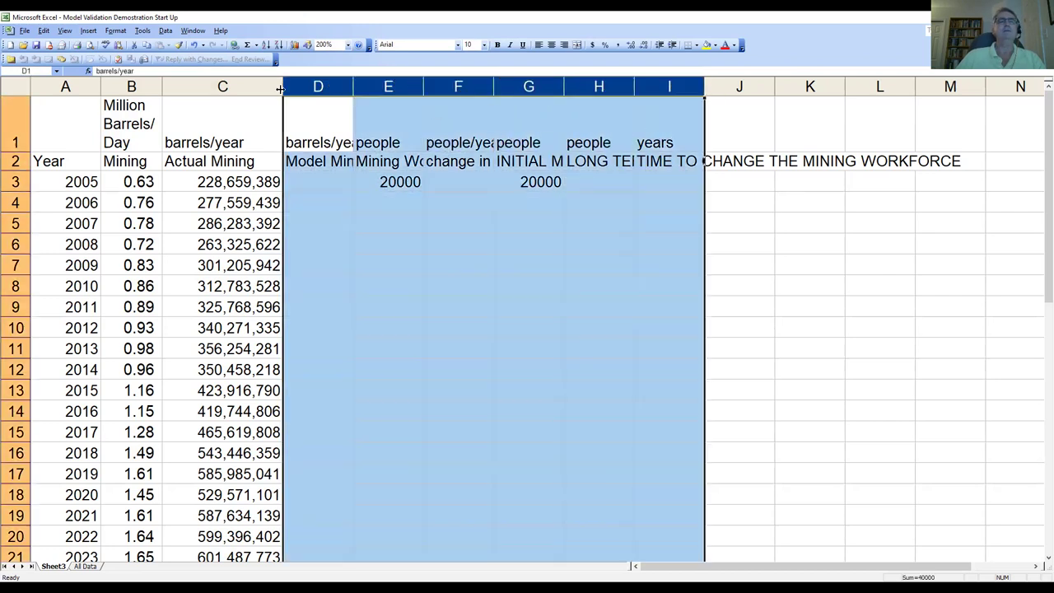
click(116, 31)
click(123, 44)
click(439, 262)
click(589, 273)
click(589, 273)
click(506, 292)
click(563, 407)
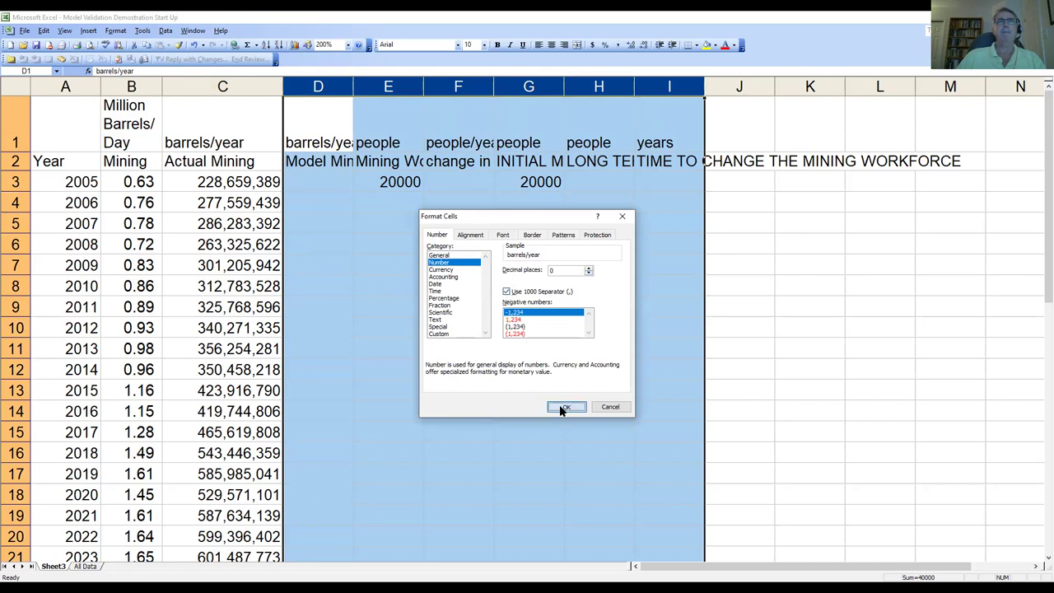
click(589, 178)
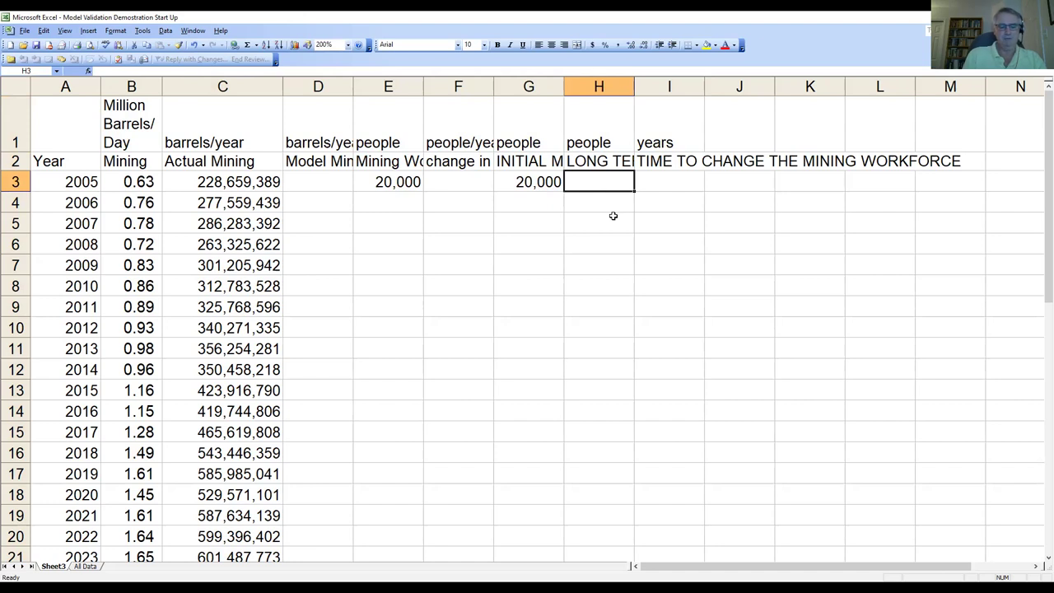
Enter 60000 as the long-term workforce in H3 and 20 years in I3
text(60000)
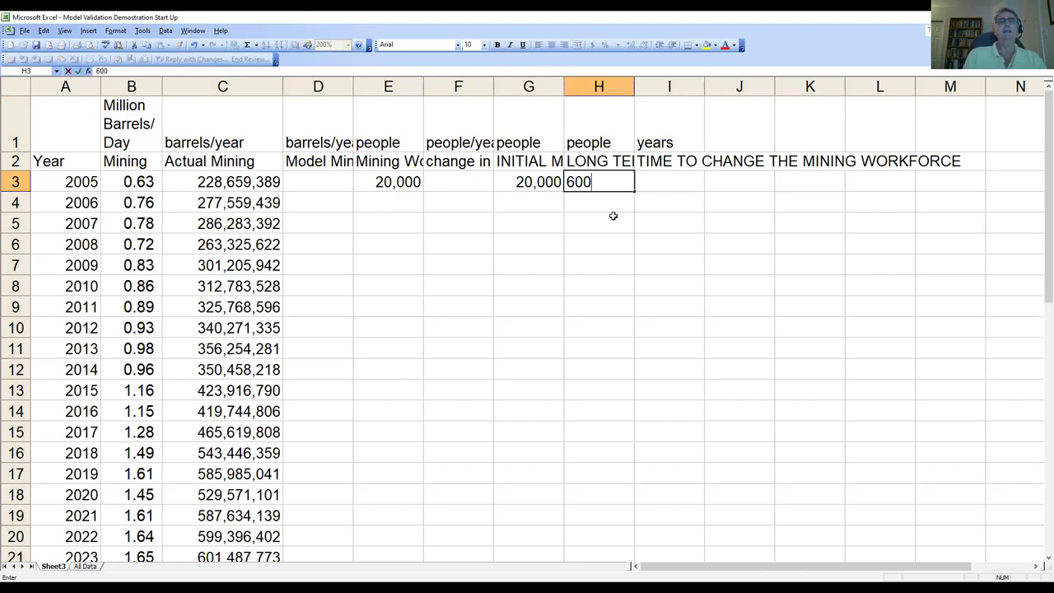
key(Return)
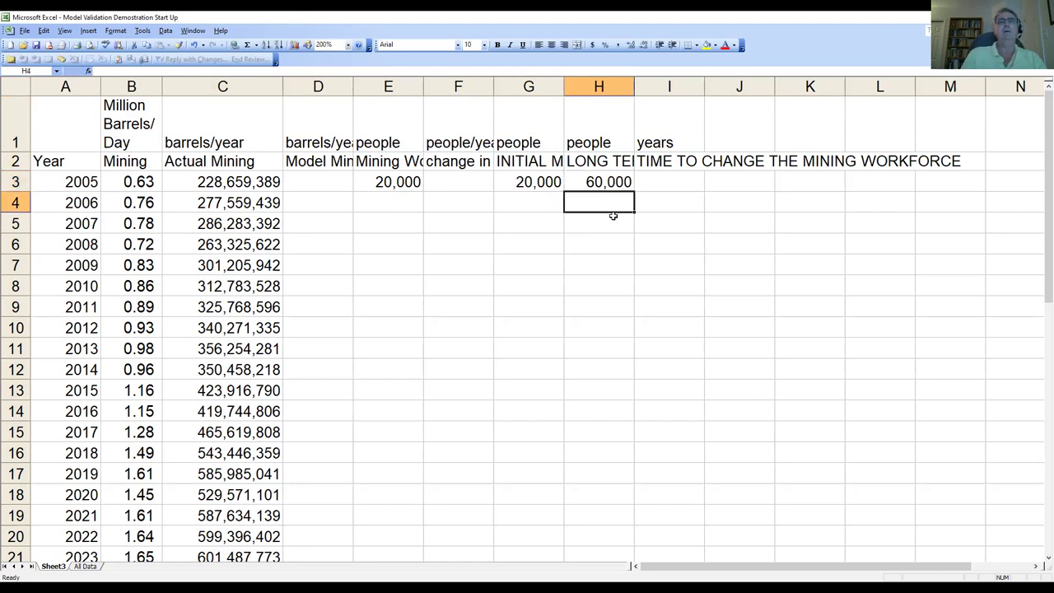
key(Up)
key(Right)
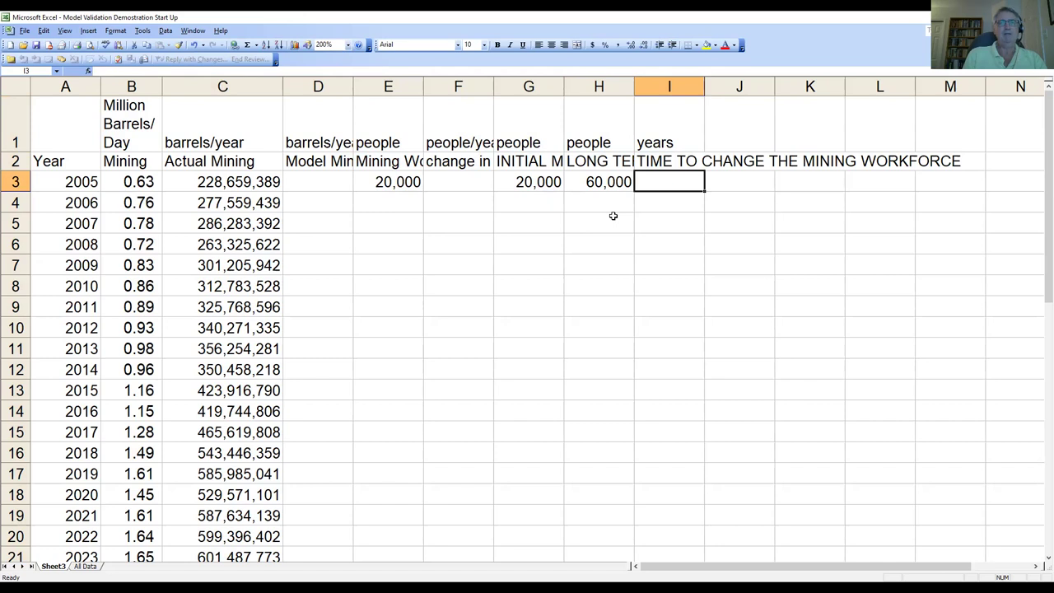
text(20)
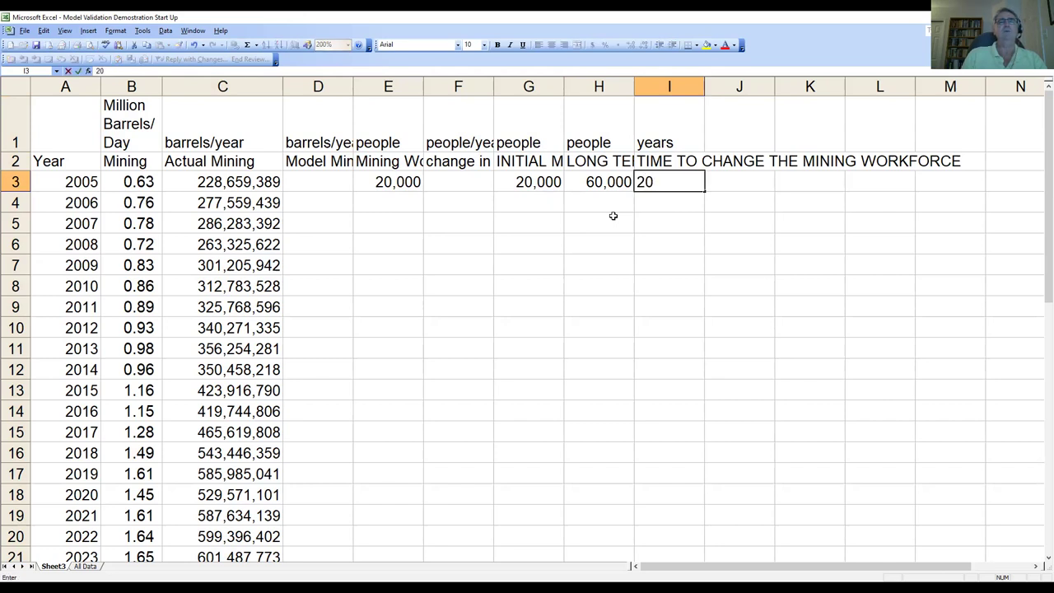
key(Return)
key(Up)
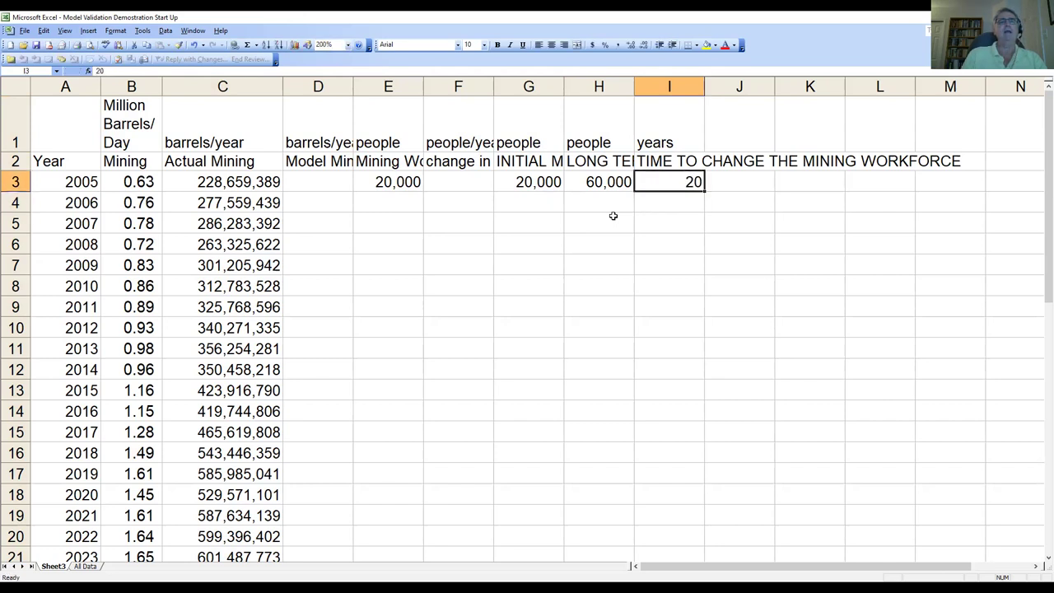
key(Left)
key(Left)
key(Left)
key(Left)
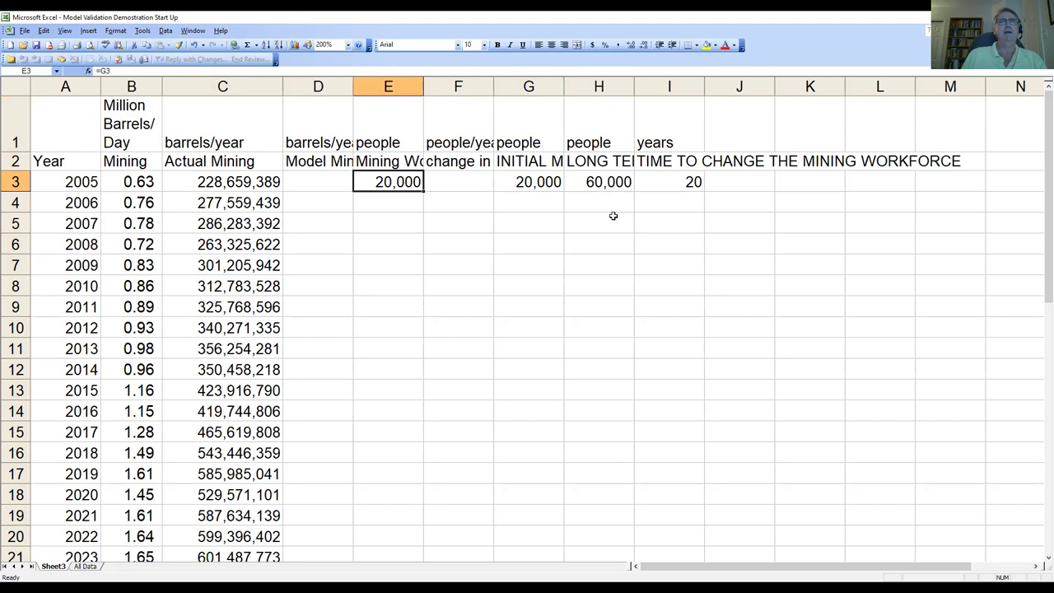
Enter =(H$3-E3)/I$3 in F3, giving a yearly workforce change of 2,000
key(Right)
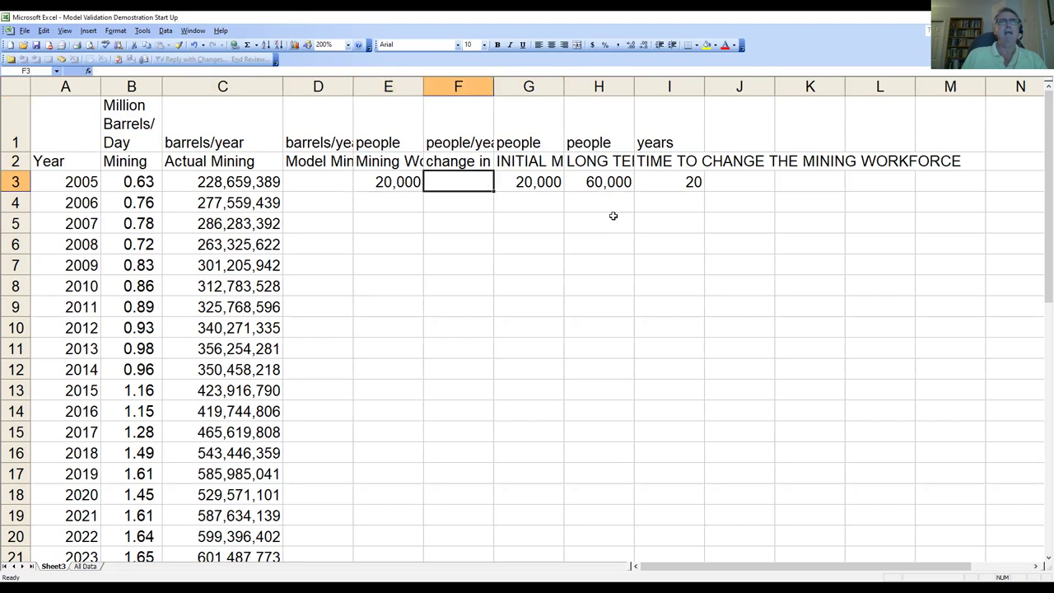
text(=()
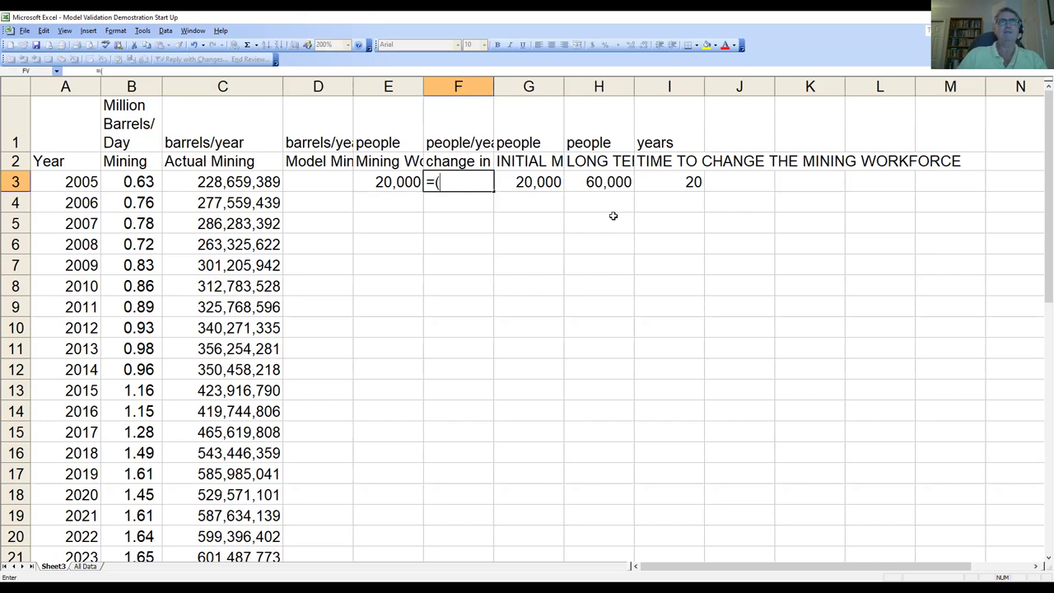
click(601, 183)
text(-)
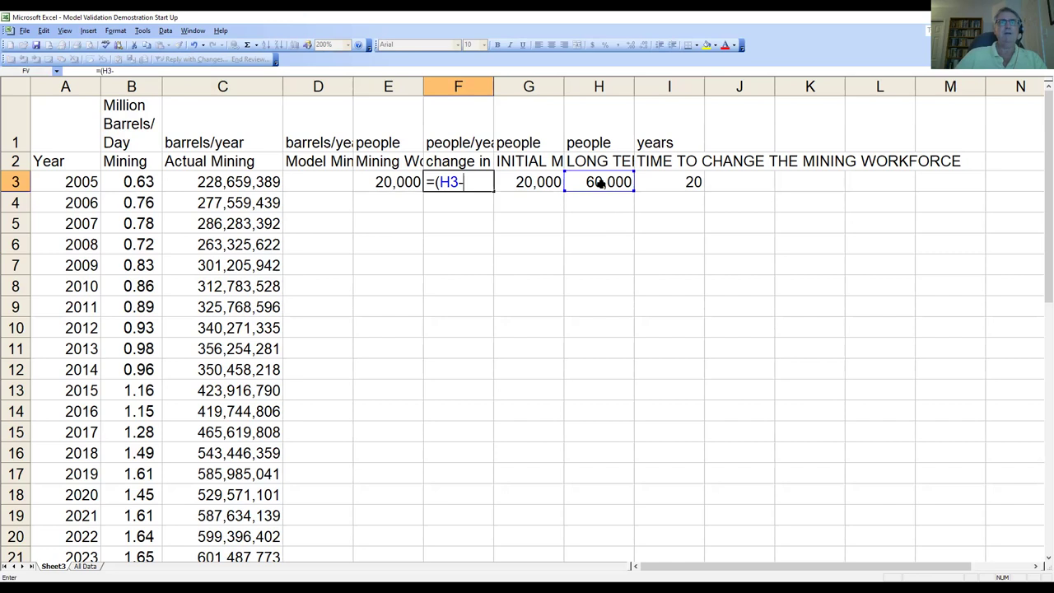
click(404, 182)
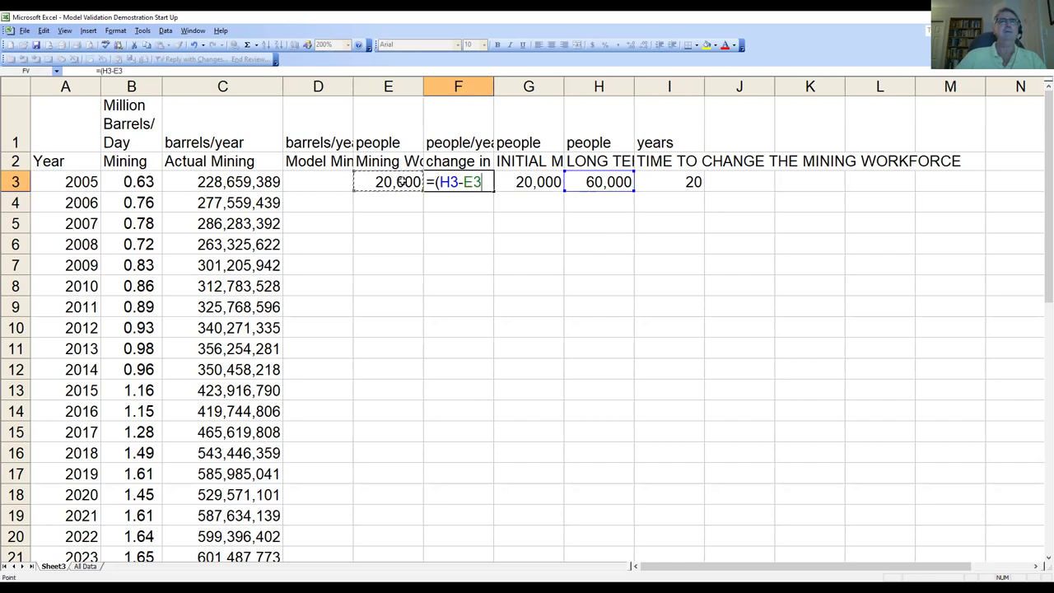
text()/)
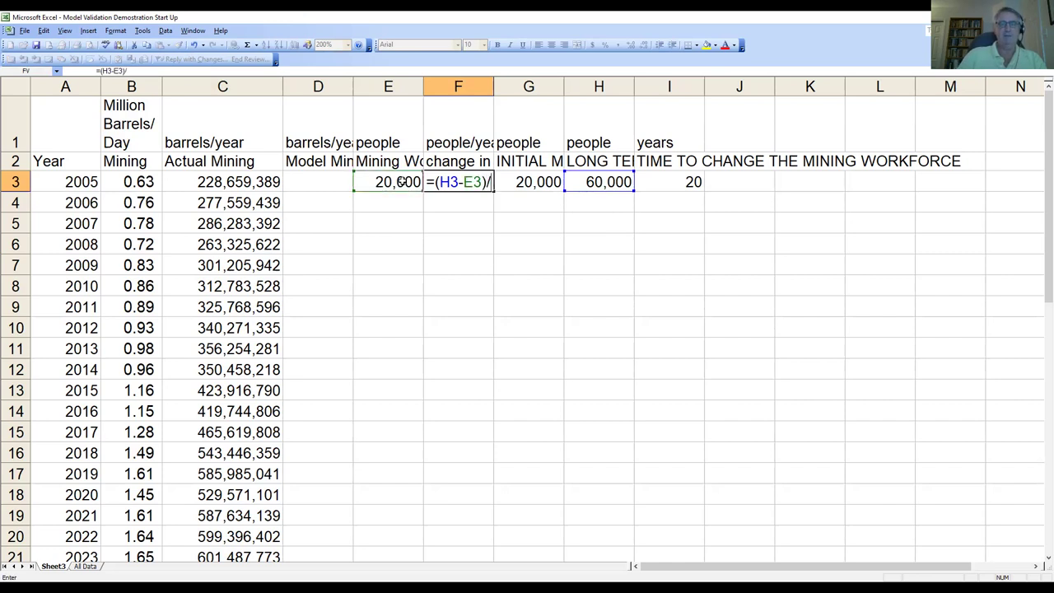
click(678, 175)
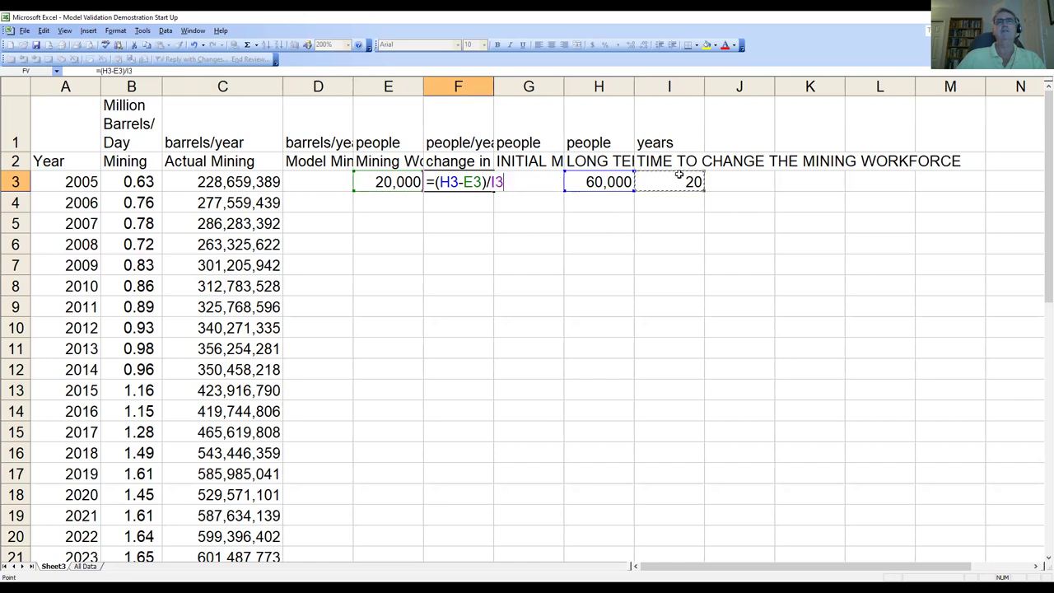
click(452, 182)
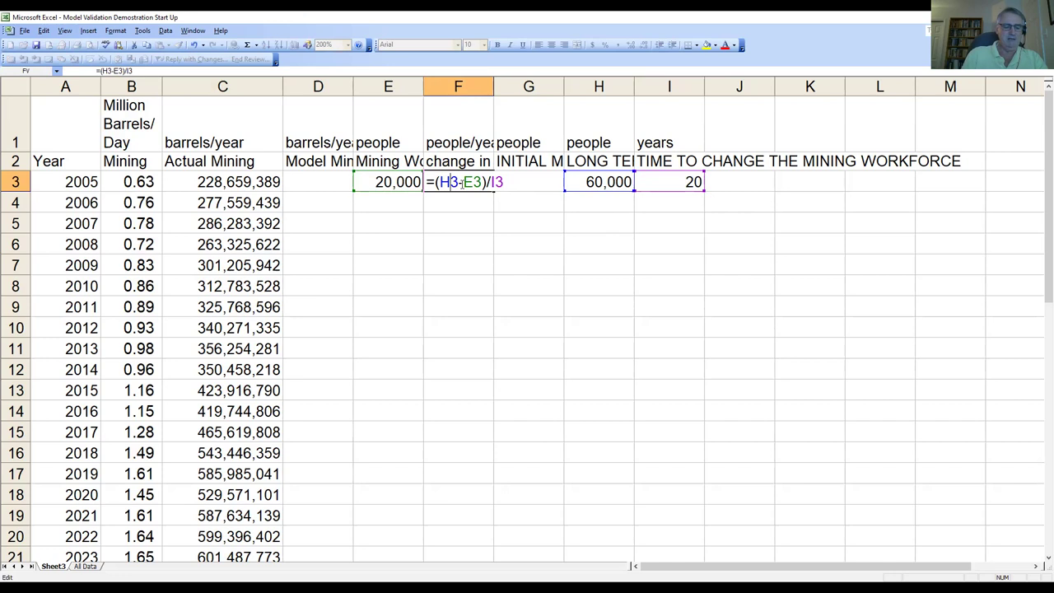
text($)
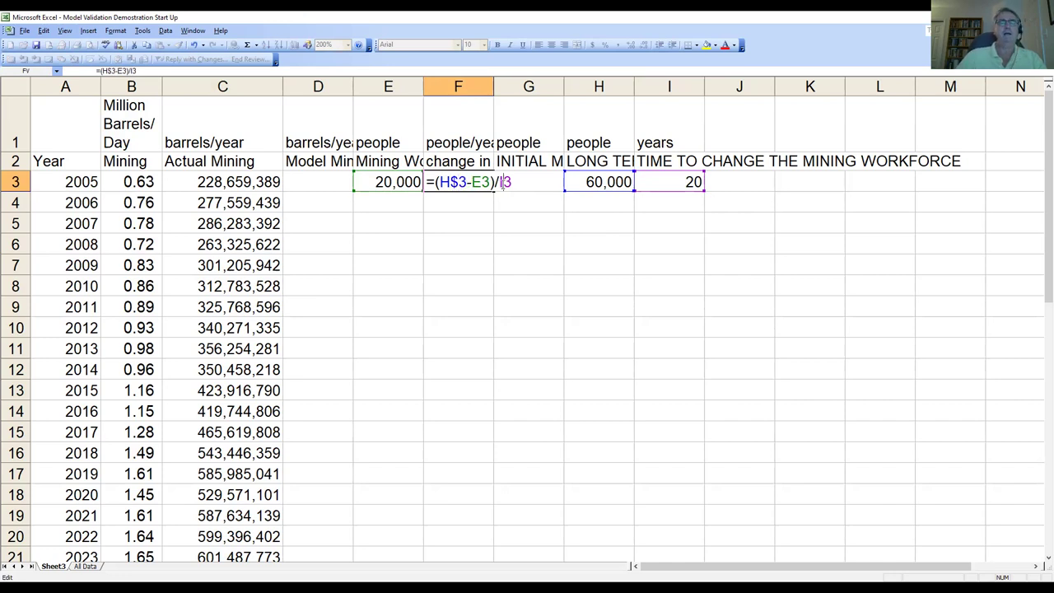
text($)
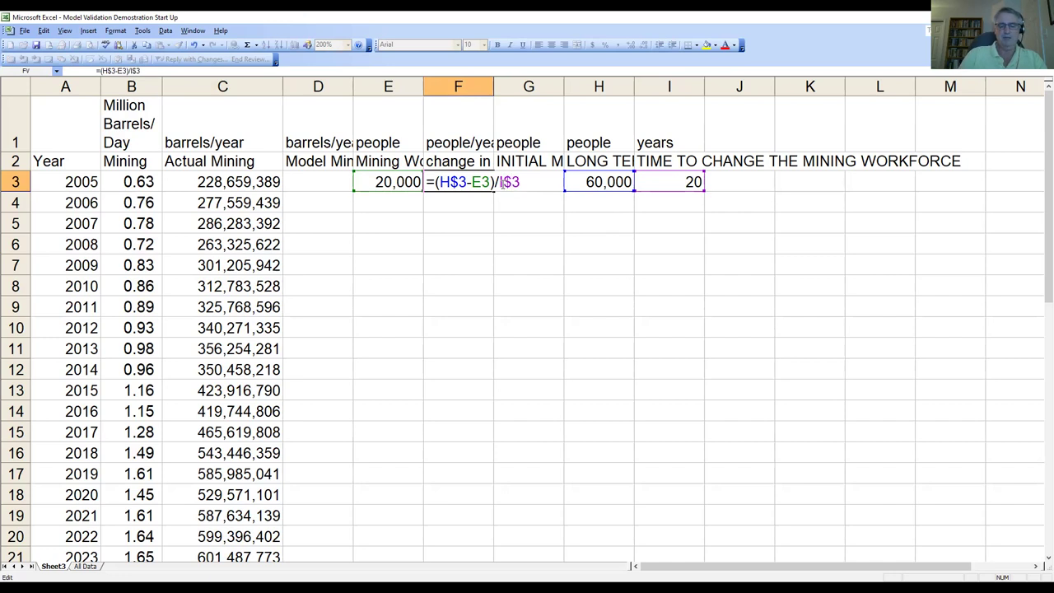
key(Return)
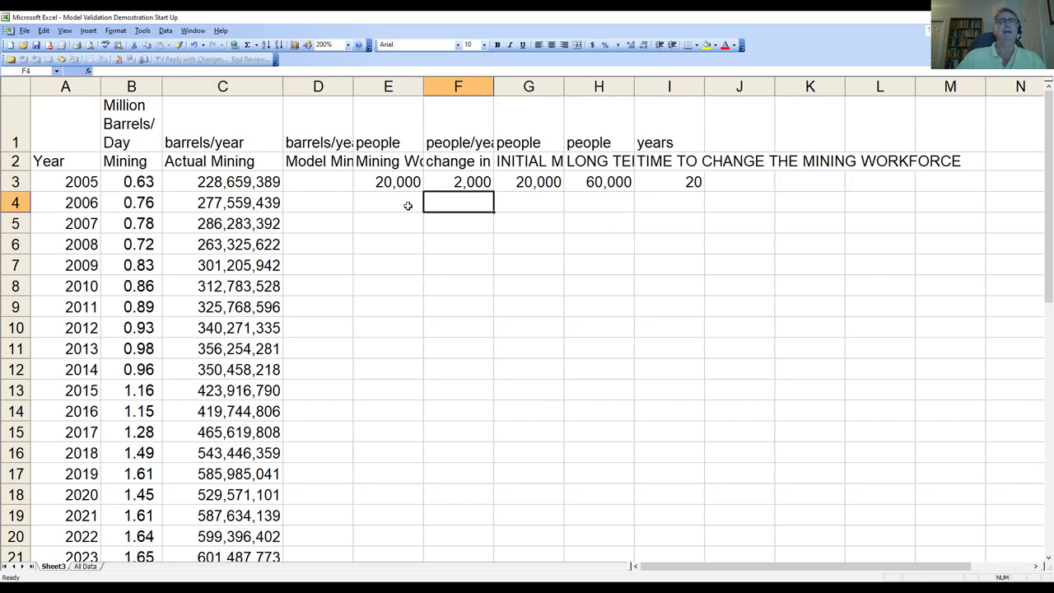
click(449, 184)
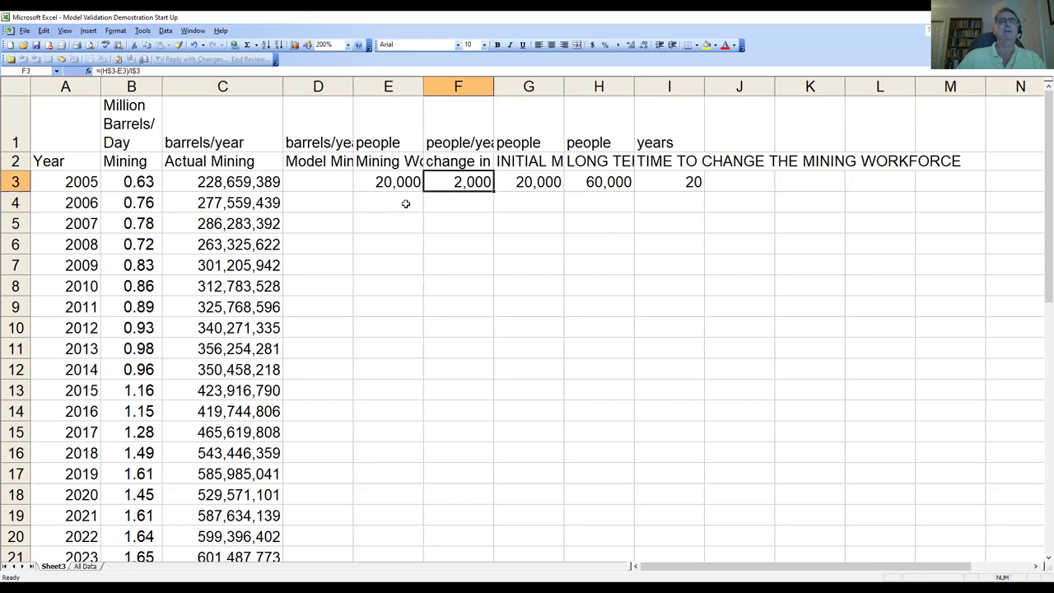
click(406, 203)
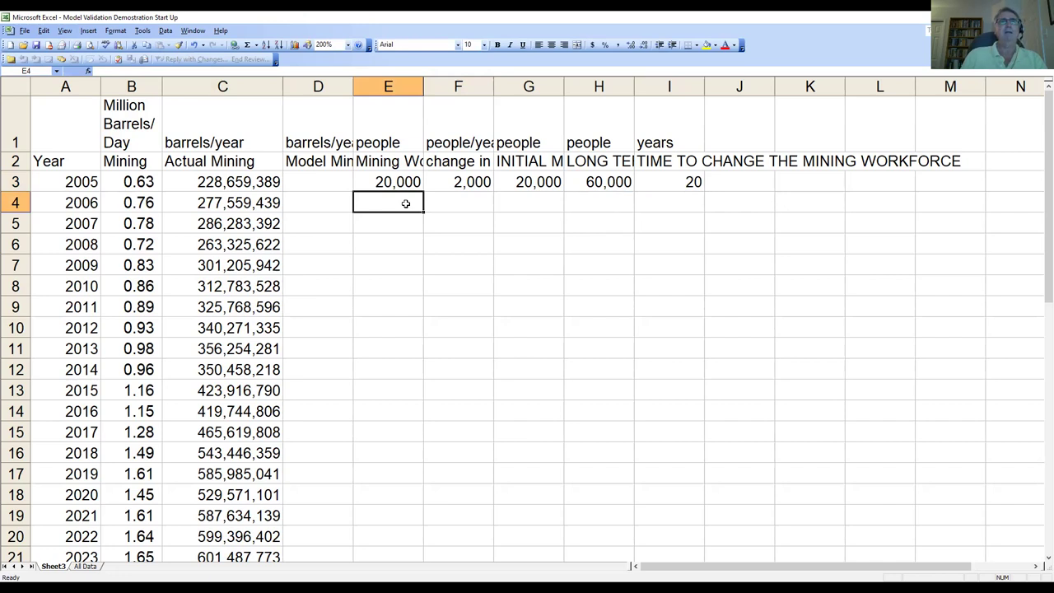
Enter =E3+F3 in E4, giving a 2006 mining workforce of 22,000
text(=)
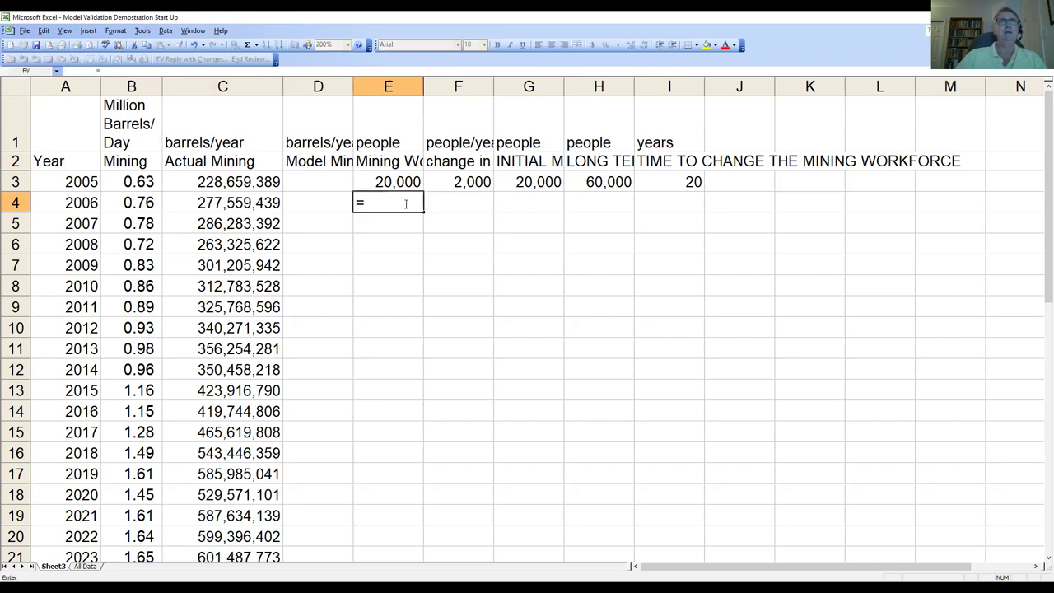
click(392, 184)
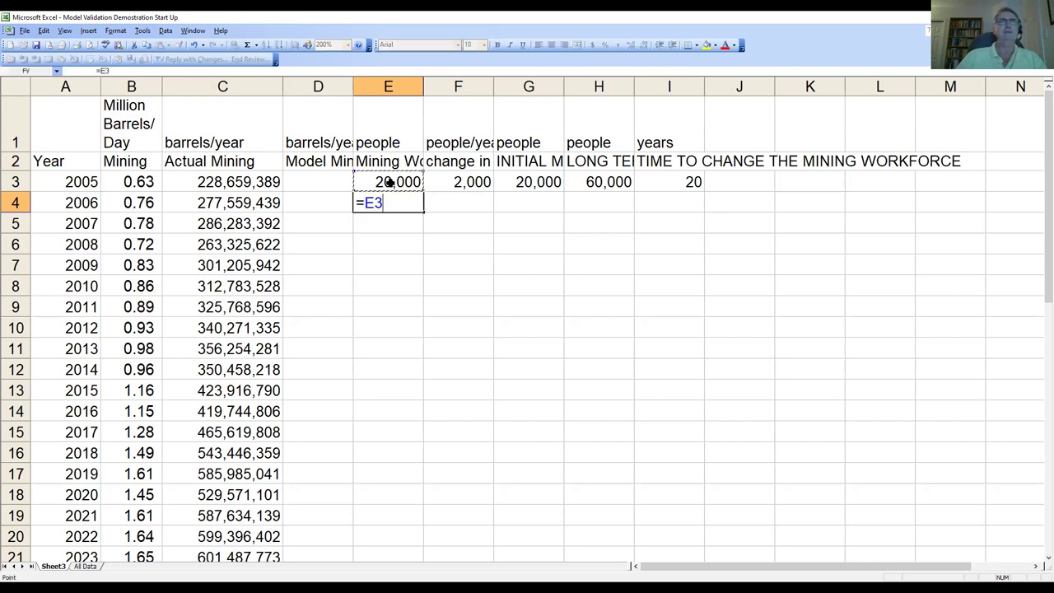
text(+)
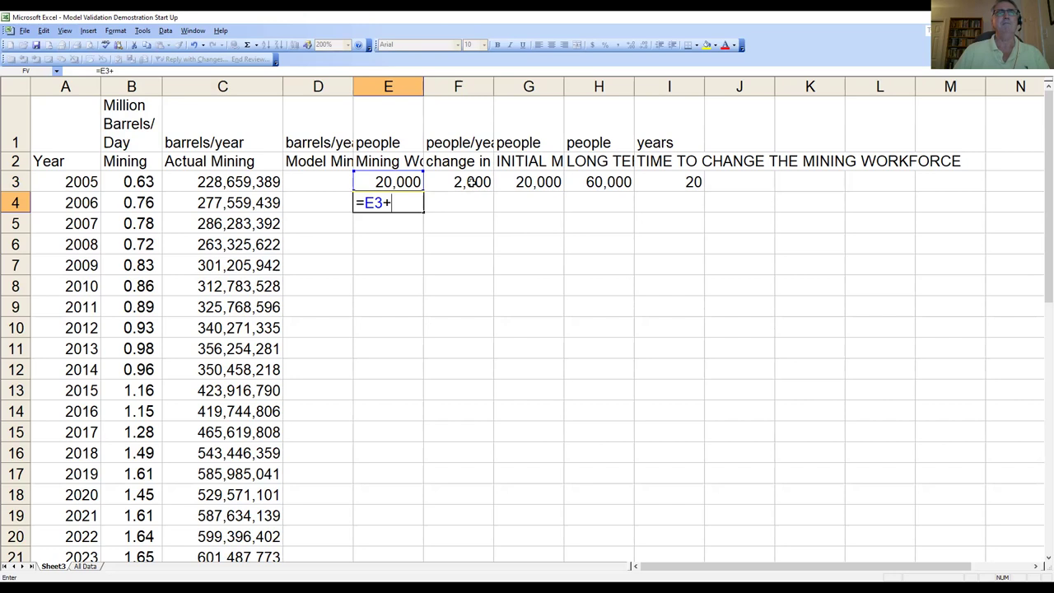
click(471, 182)
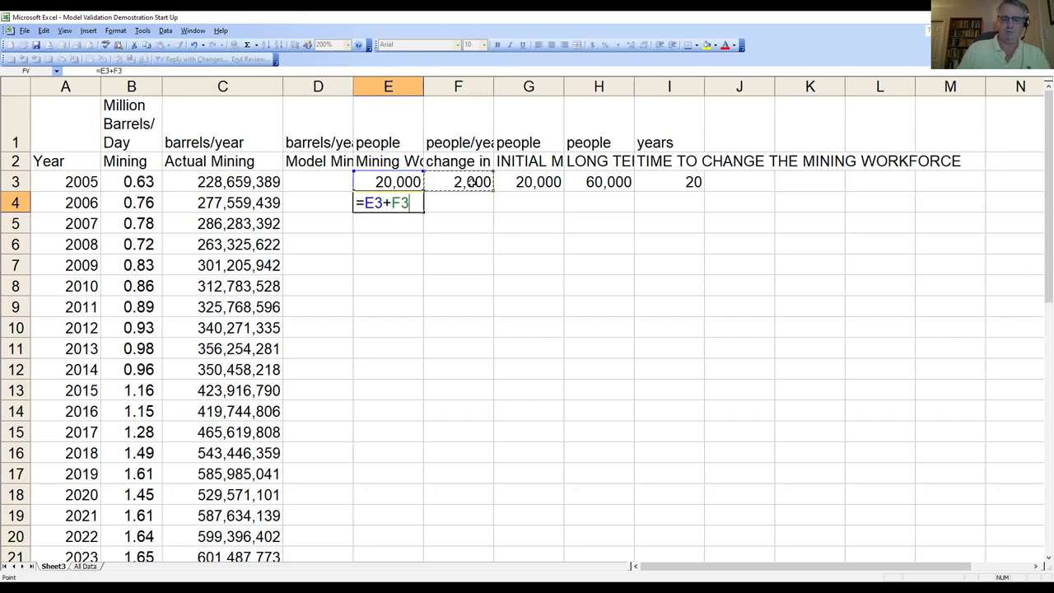
key(Return)
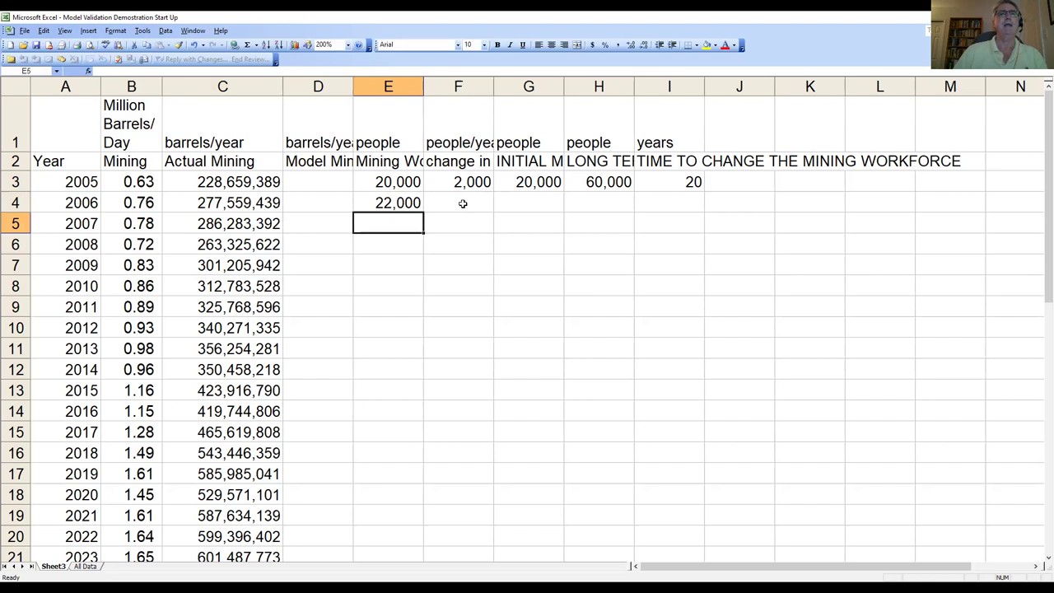
click(463, 203)
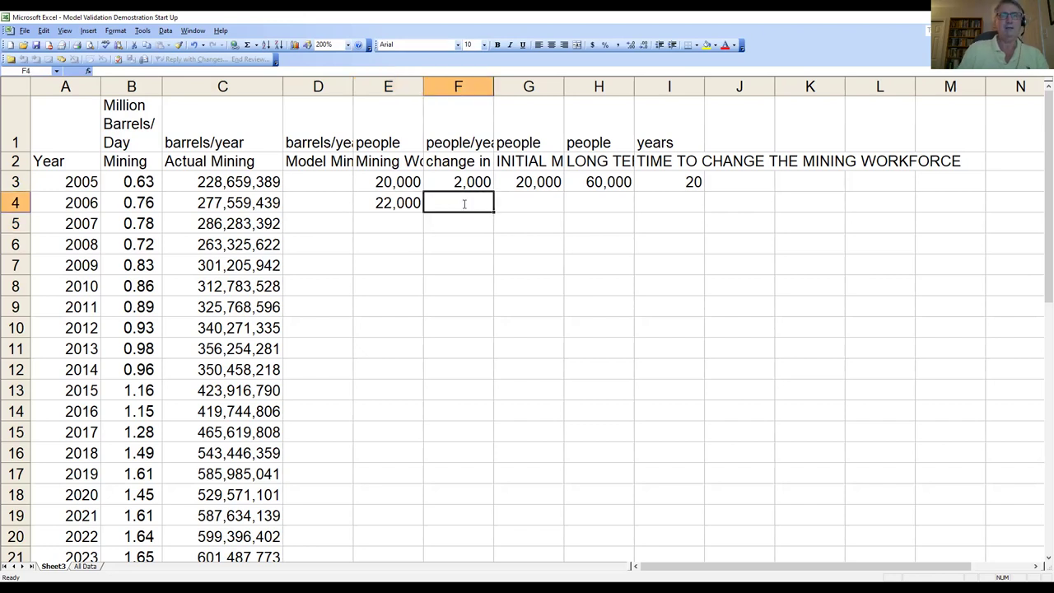
Copy the change formula from F3 into F4
text(=)
key(BackSpace)
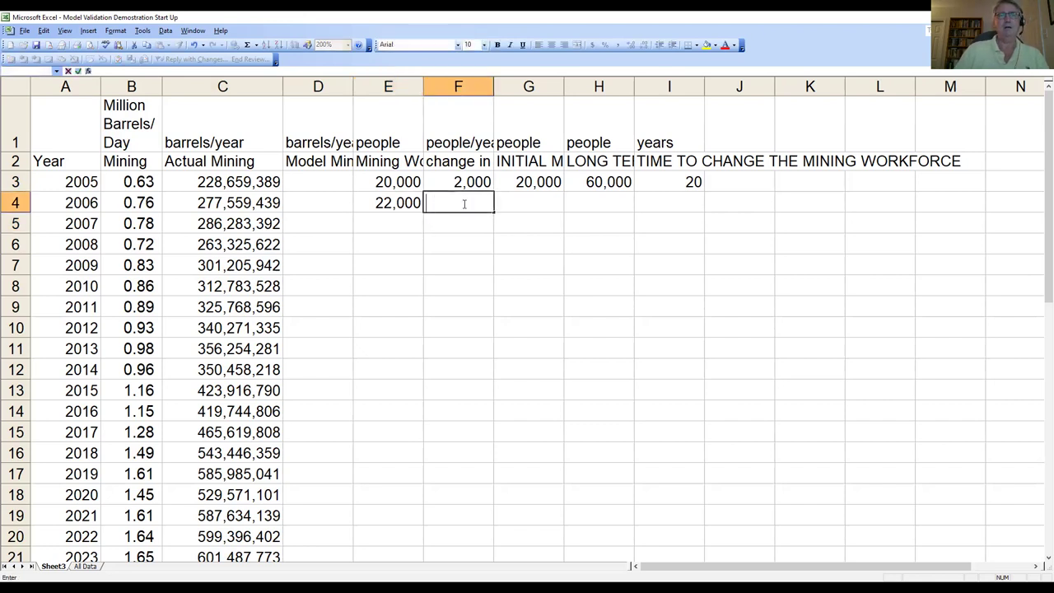
click(461, 182)
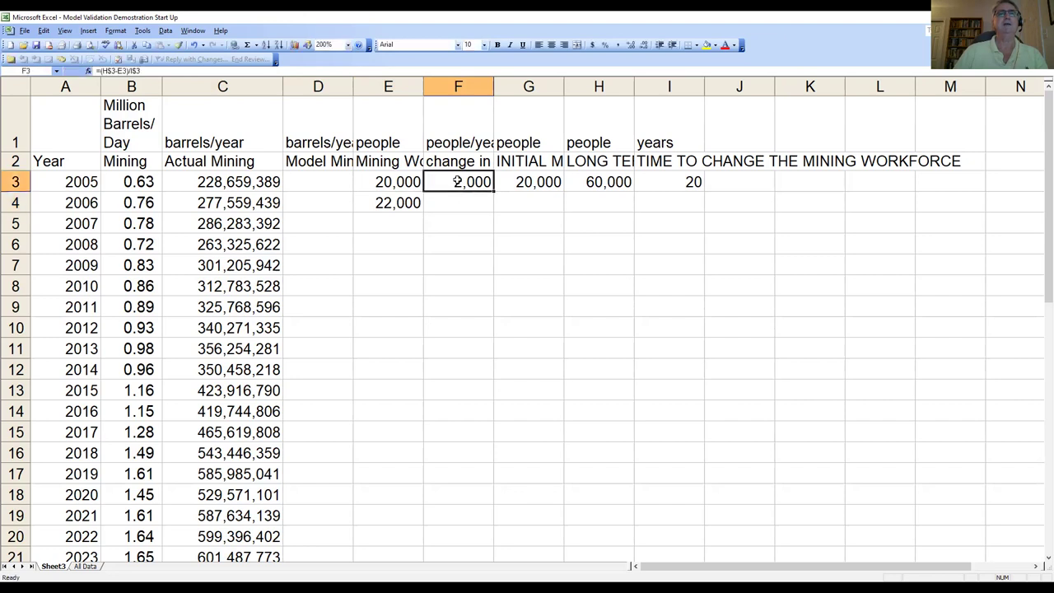
click(146, 44)
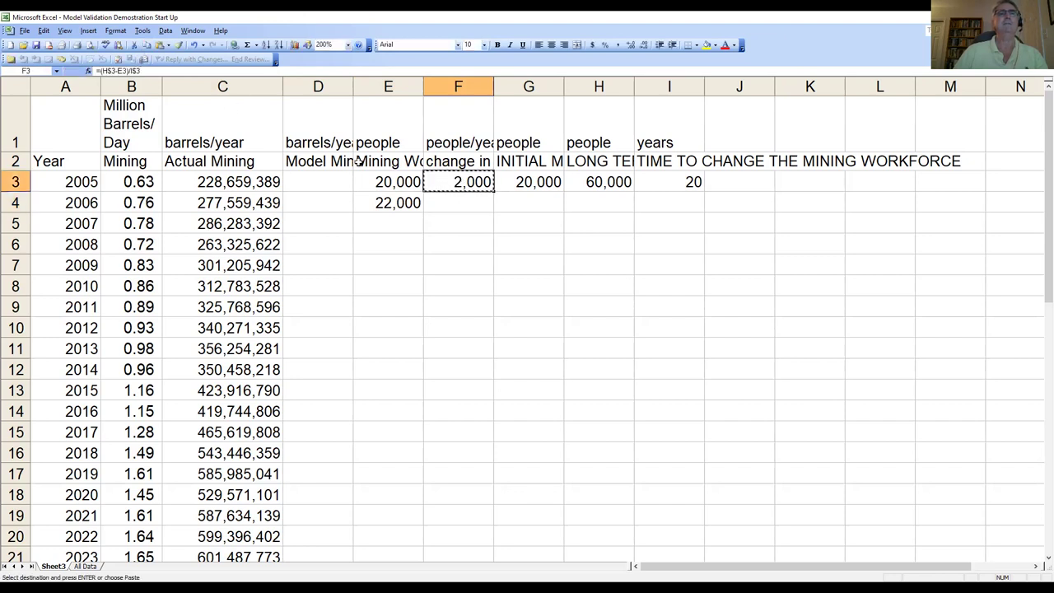
click(459, 199)
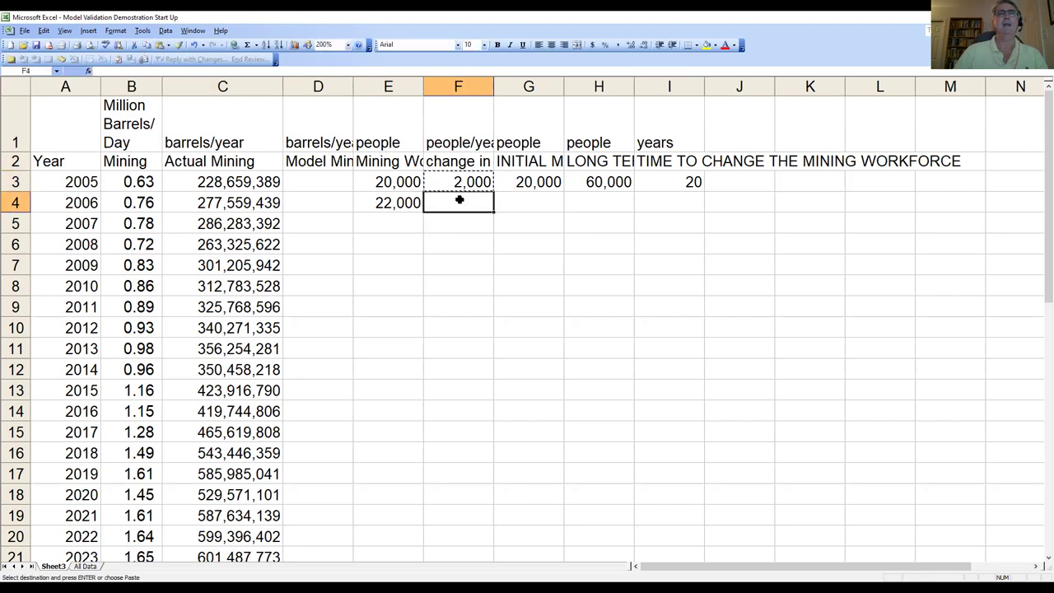
click(161, 46)
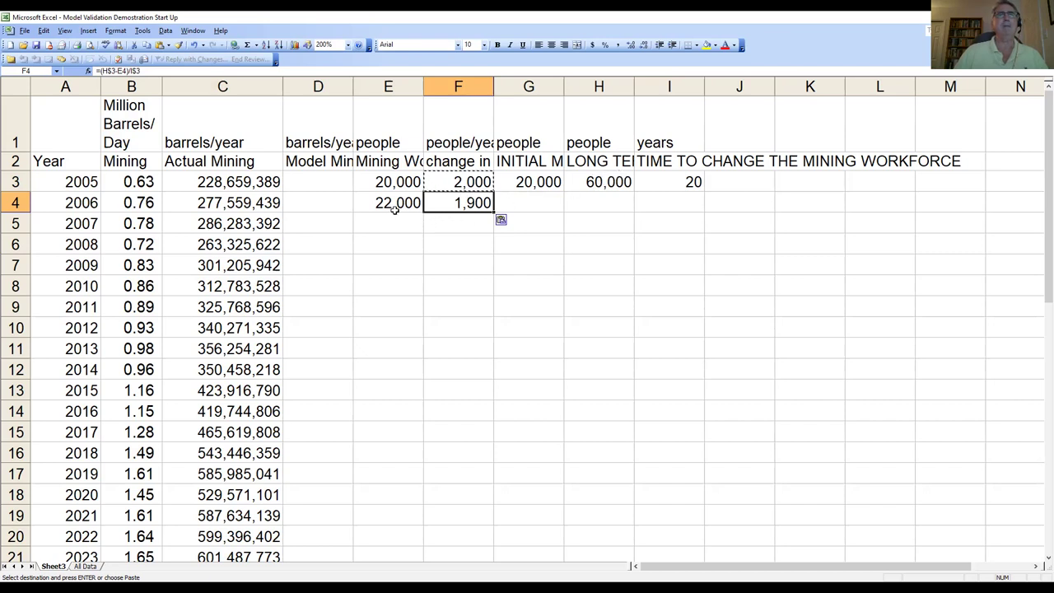
Fill the E4:F4 workforce and change formulas down to row 48 (2050)
drag(395, 209, 426, 199)
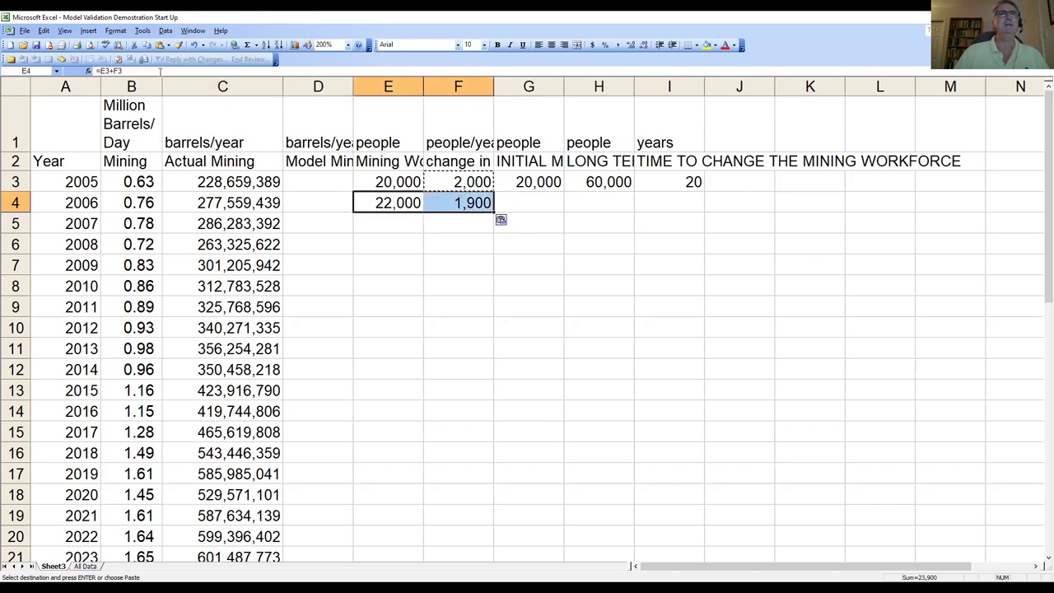
key(ctrl+c)
drag(401, 227, 396, 370)
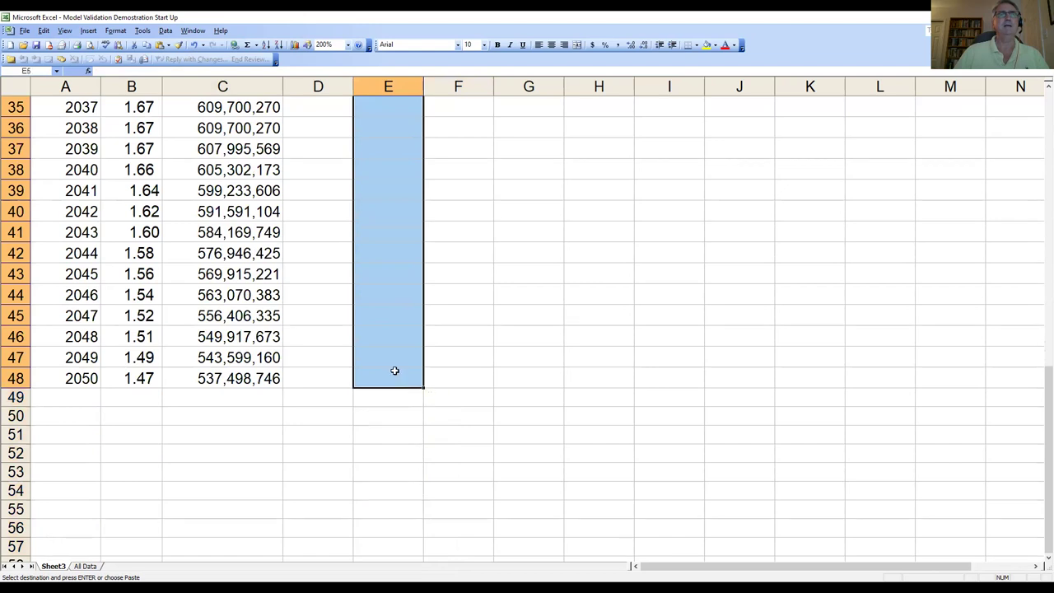
click(159, 44)
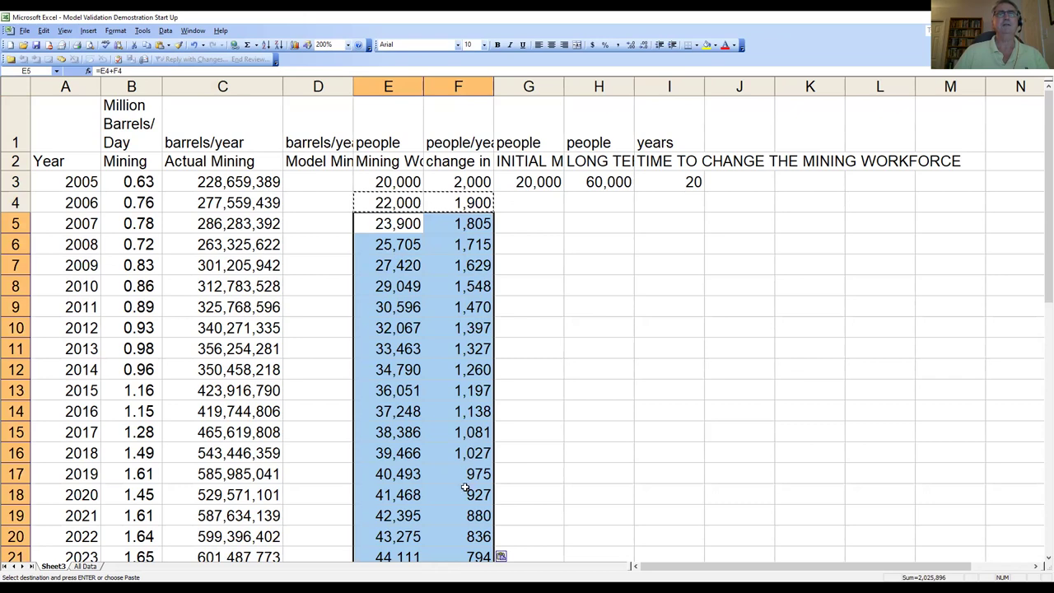
click(741, 162)
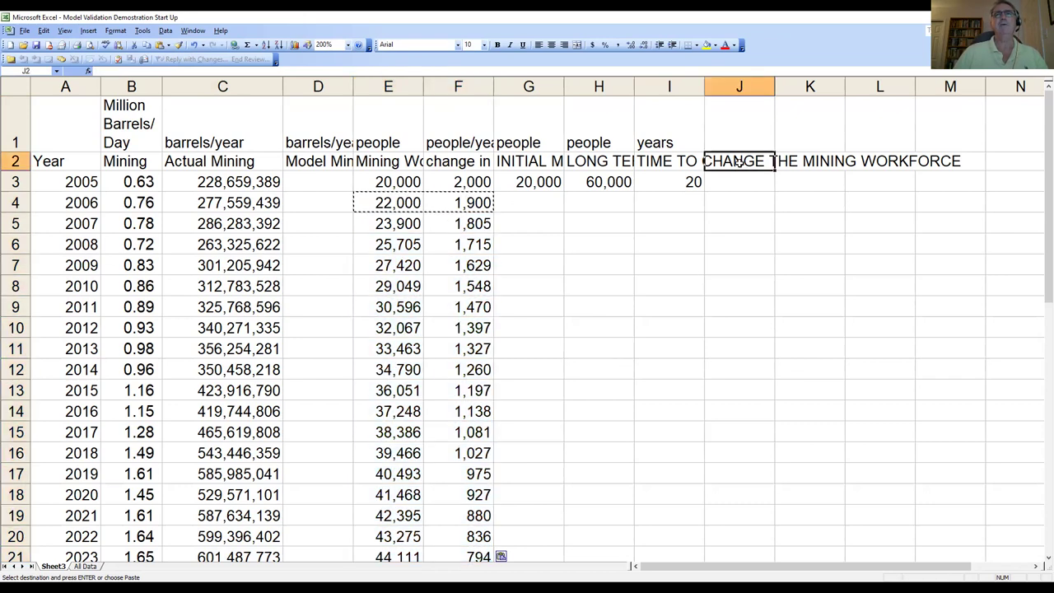
Head J2:L2 Miner Productivity, change in miner productivity and INITIAL MINER PRODUCTIVITY
key(Caps_Lock)
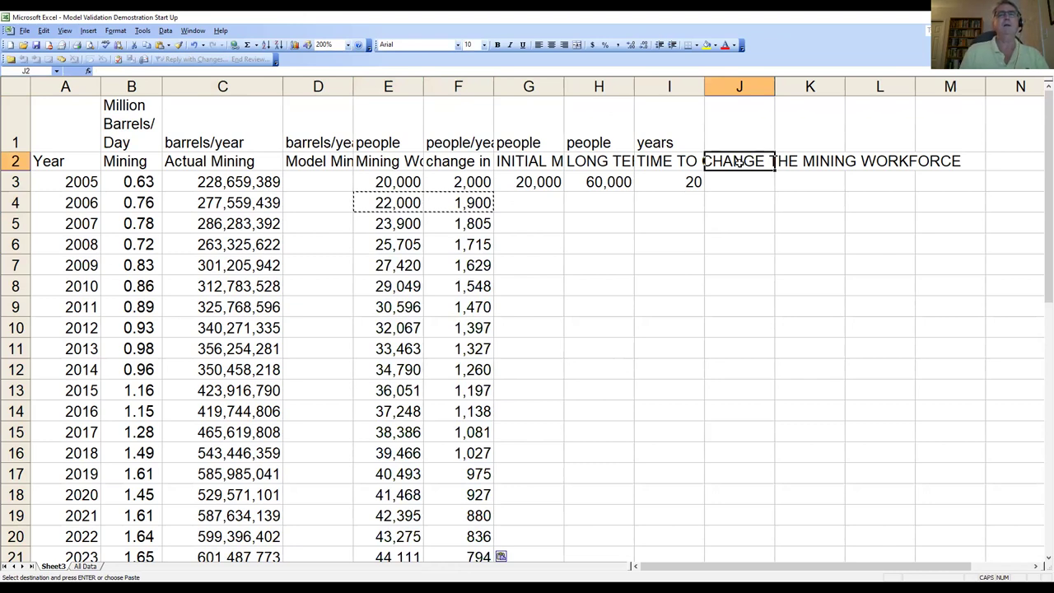
text(Min)
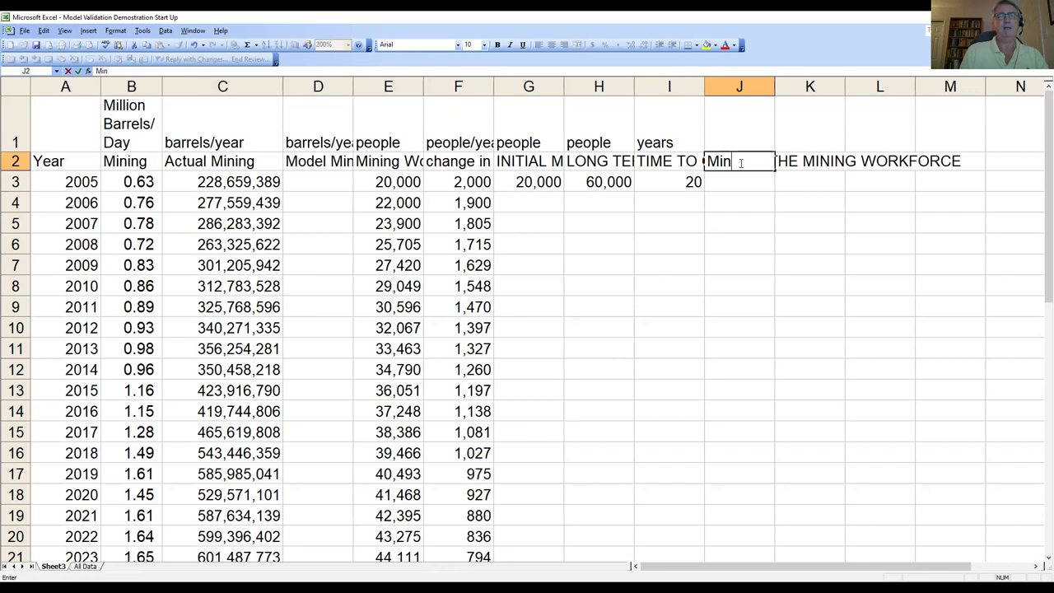
text(er Pro)
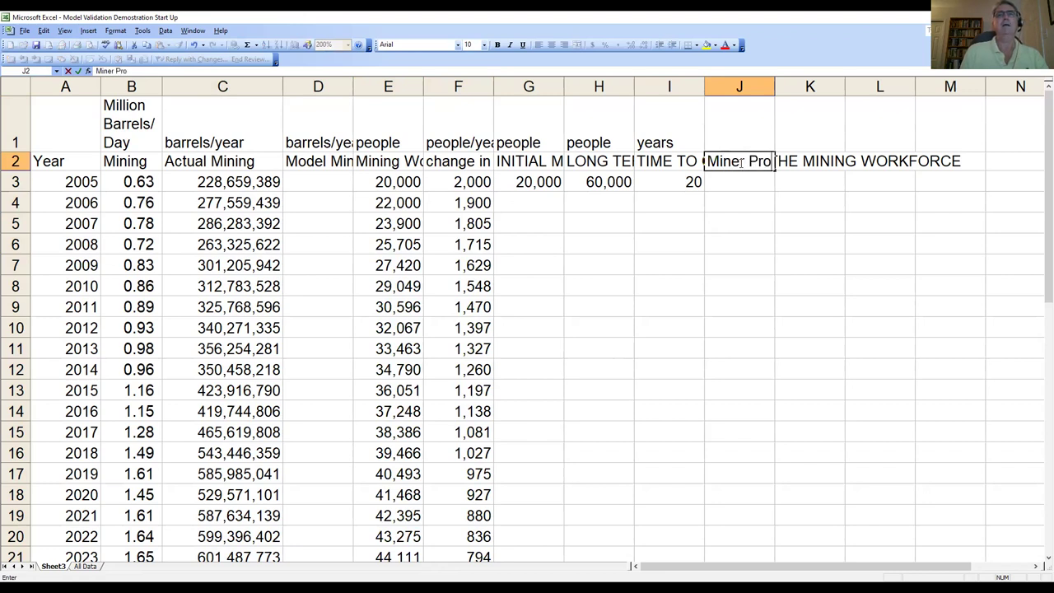
text(ductivity)
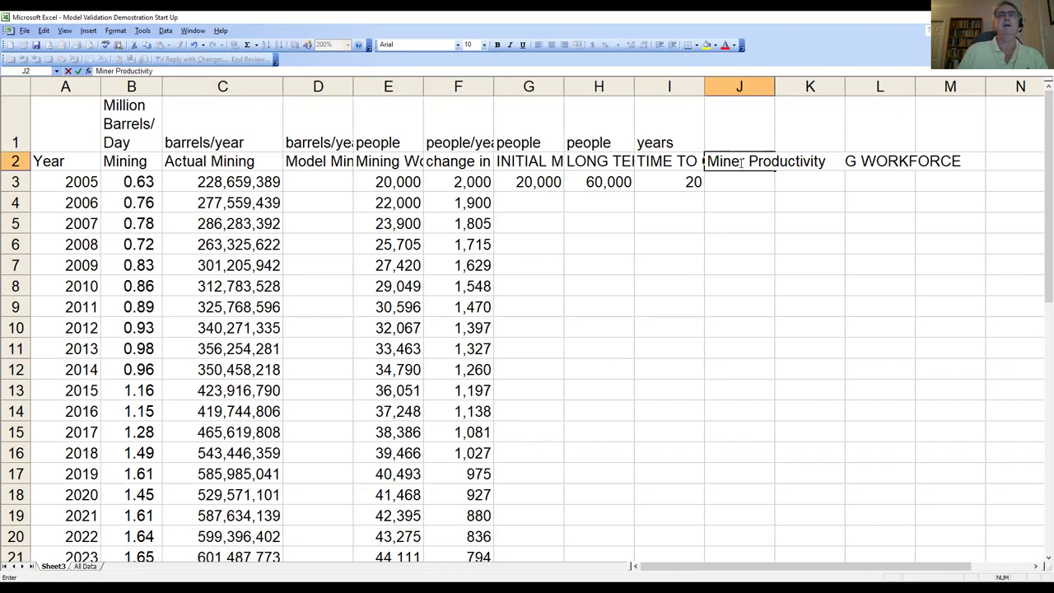
key(Tab)
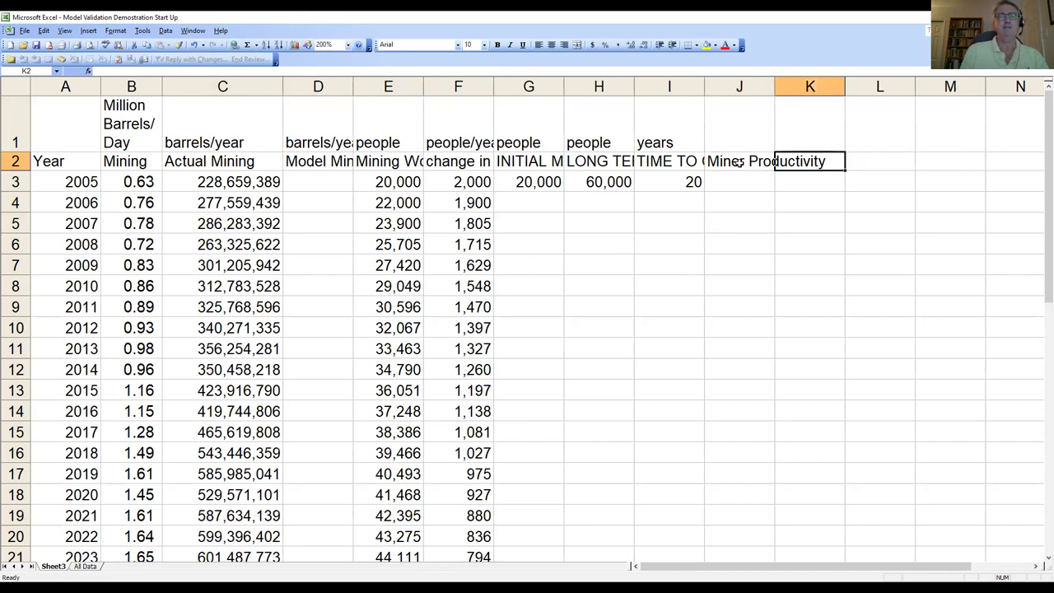
text(change in miner pro)
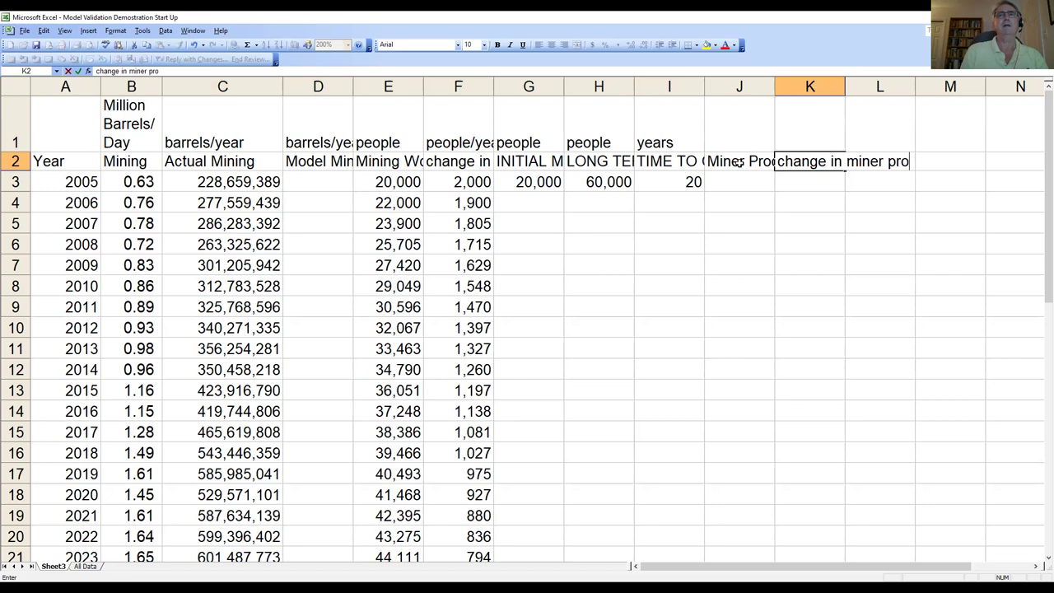
text(ductivity)
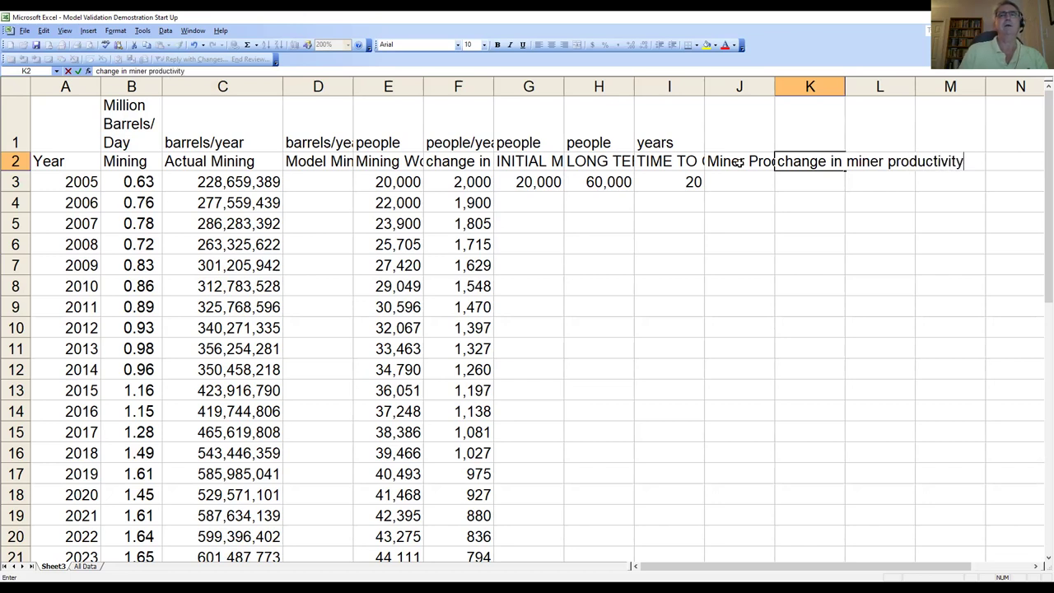
key(Tab)
text(INITAT)
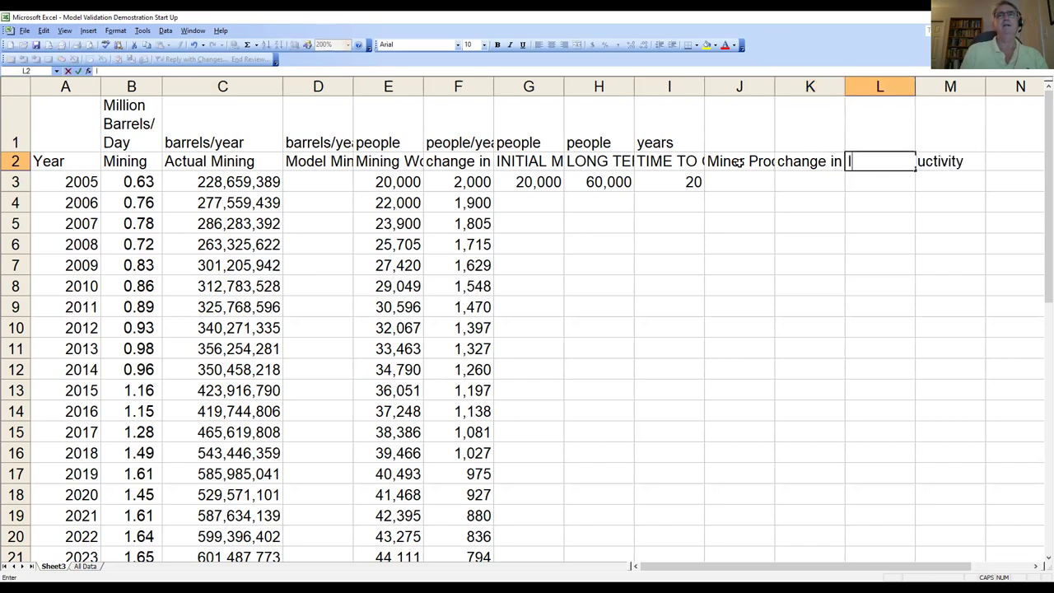
key(BackSpace)
key(BackSpace)
text(IAL MINER PRO)
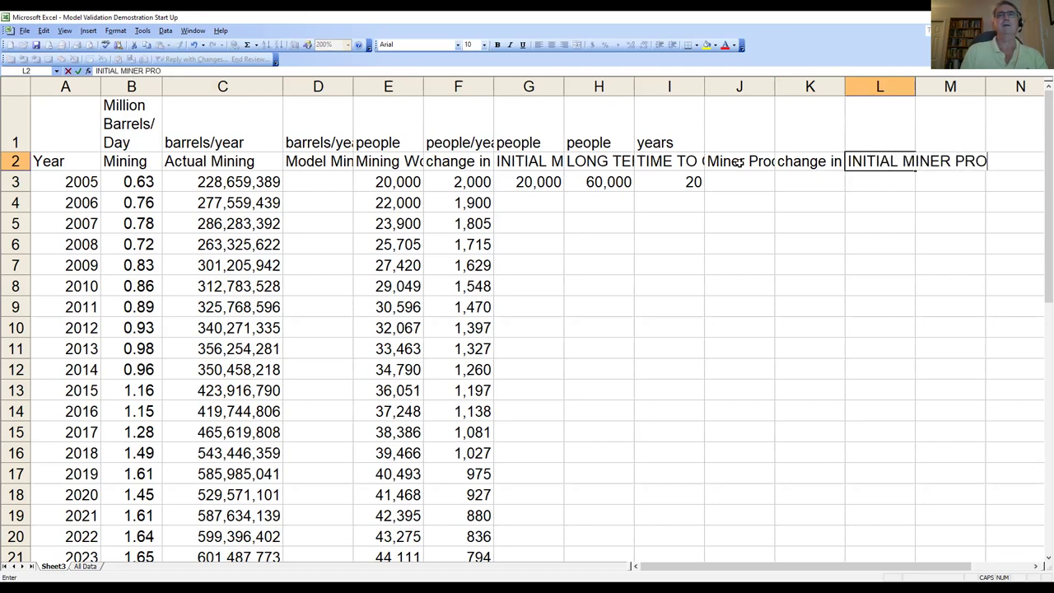
text(DUCTIVITY)
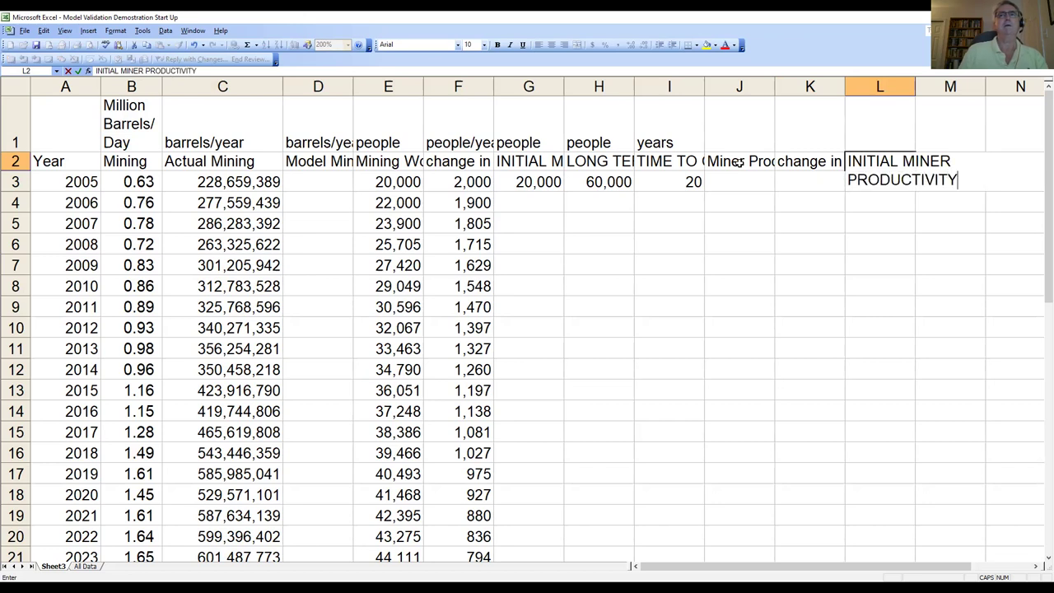
key(Tab)
Head M2 LONG TERM MINER PRODUCTIVITY
text(LON)
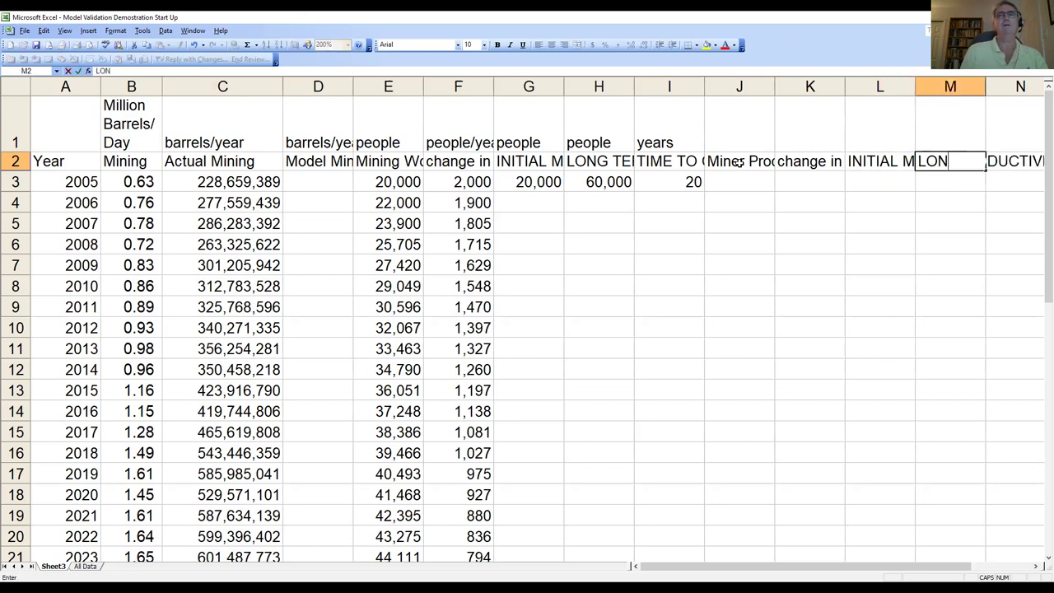
text(G TERM MINER)
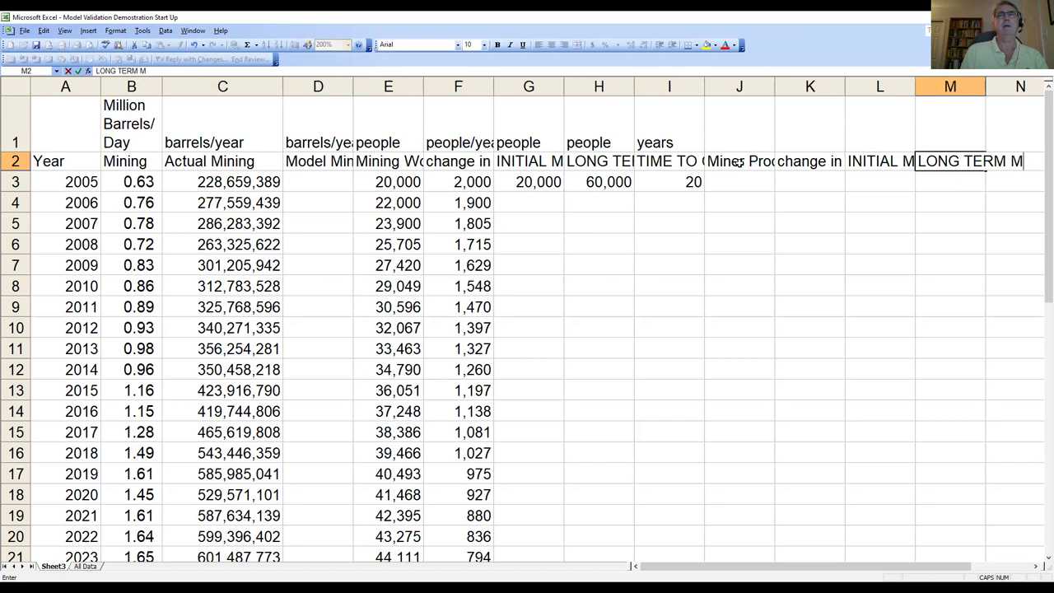
key(BackSpace)
text(R )
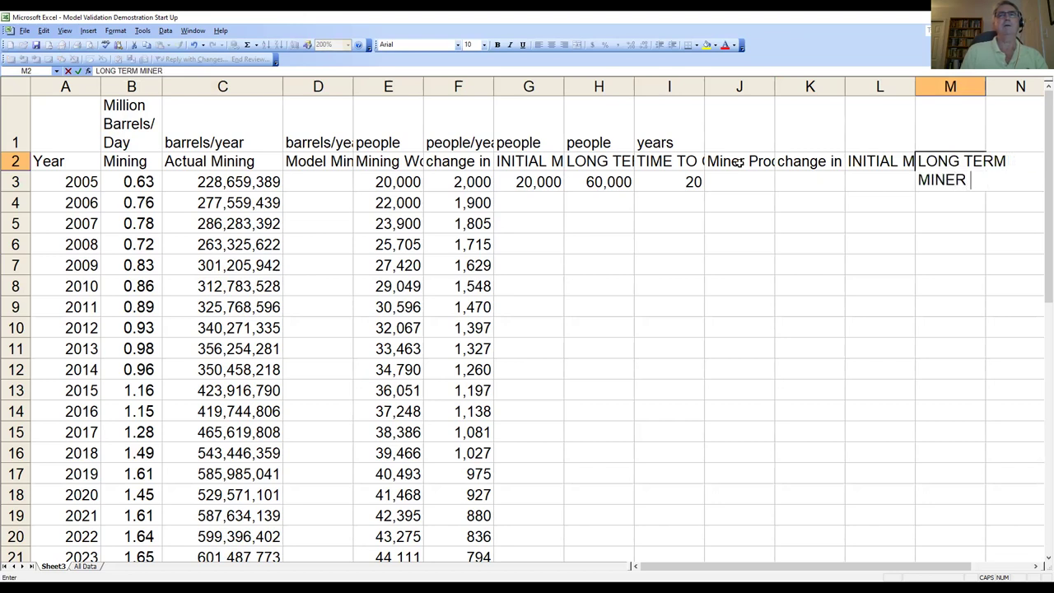
text(PRODUC)
key(BackSpace)
key(BackSpace)
text(U)
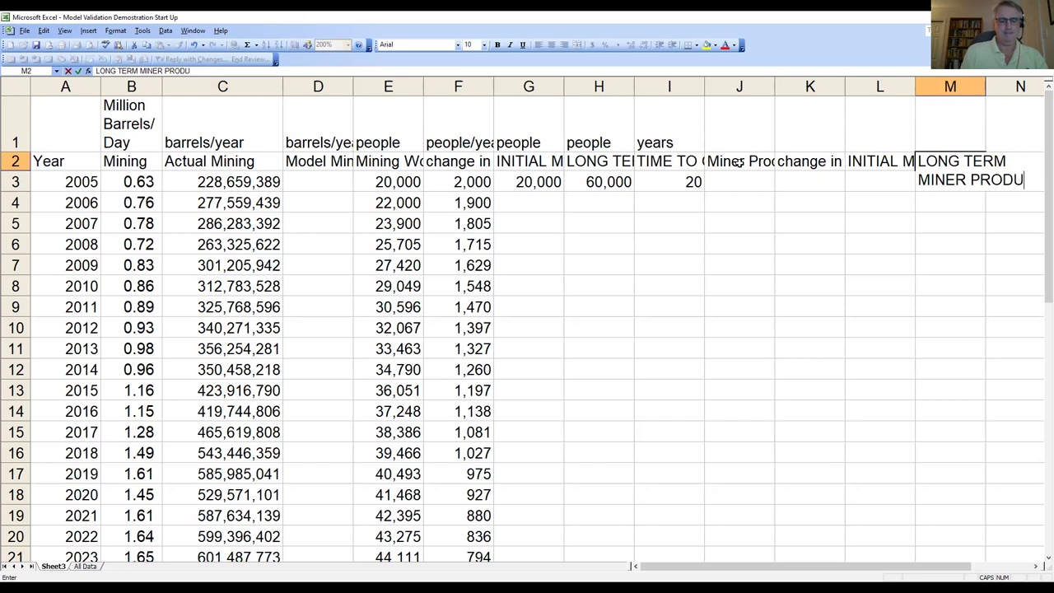
text(CTBI)
key(BackSpace)
key(BackSpace)
text(B)
key(BackSpace)
text(VITY)
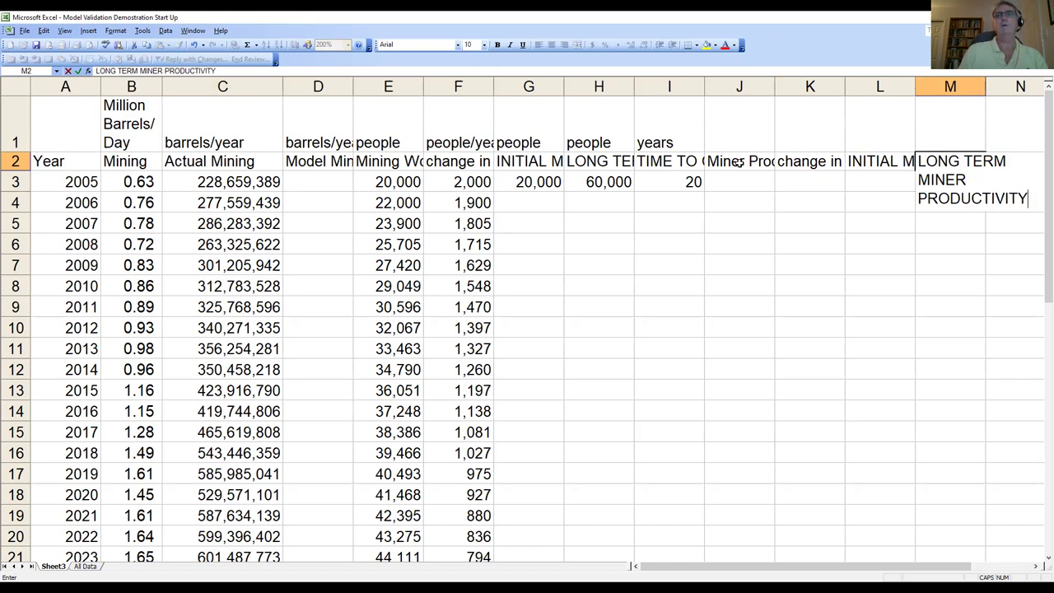
key(Return)
Head N2 TIME TO CHANGE THE MINER PRODUCTIVITY
key(Up)
key(Right)
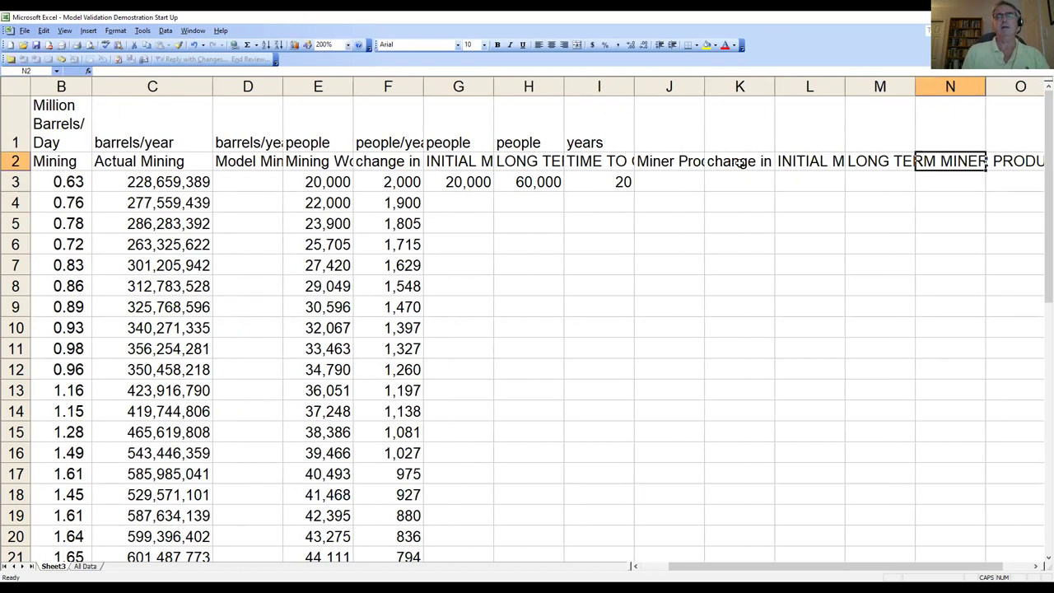
text(TIME TO CHN)
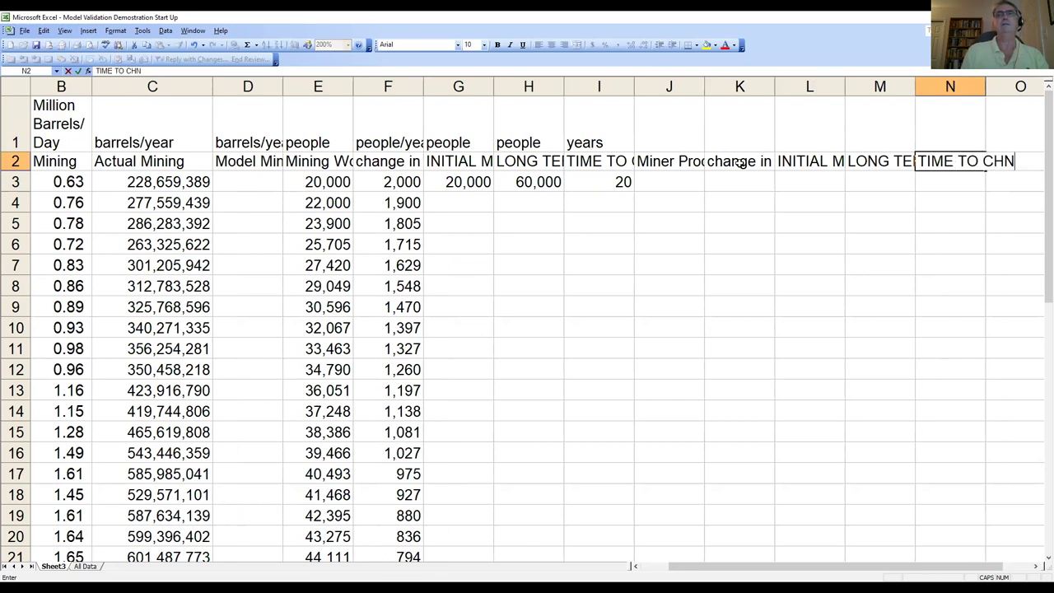
key(BackSpace)
text(ANGE)
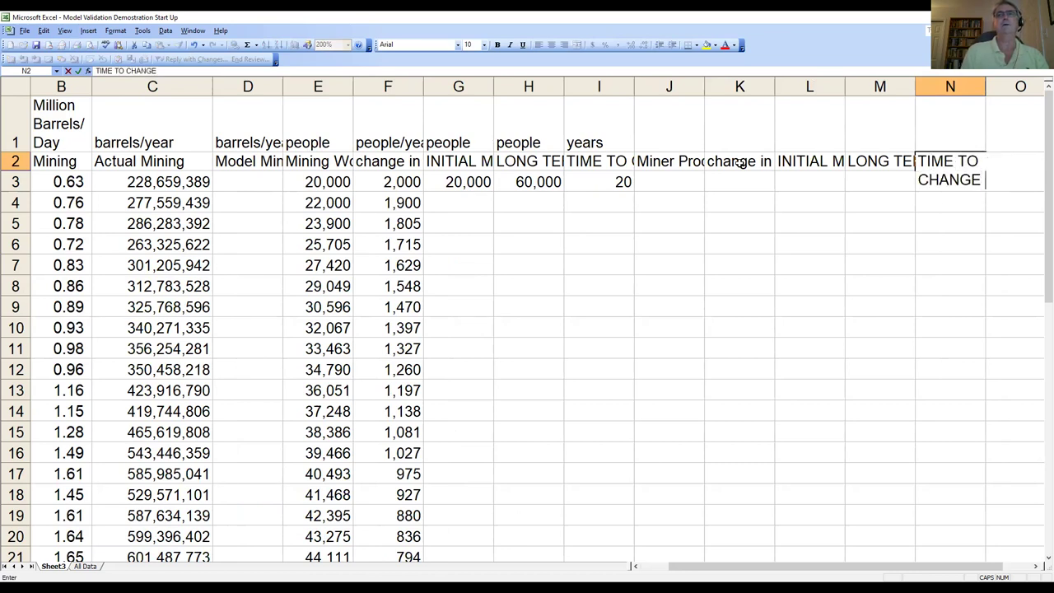
text( THE MINE)
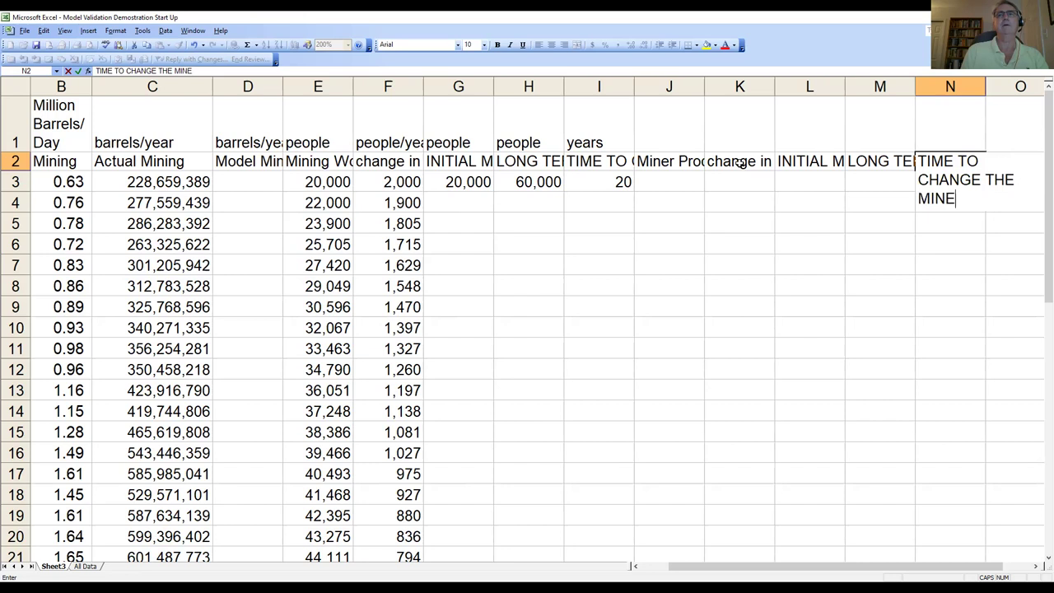
text(R PRODI)
text(UCTIVITY)
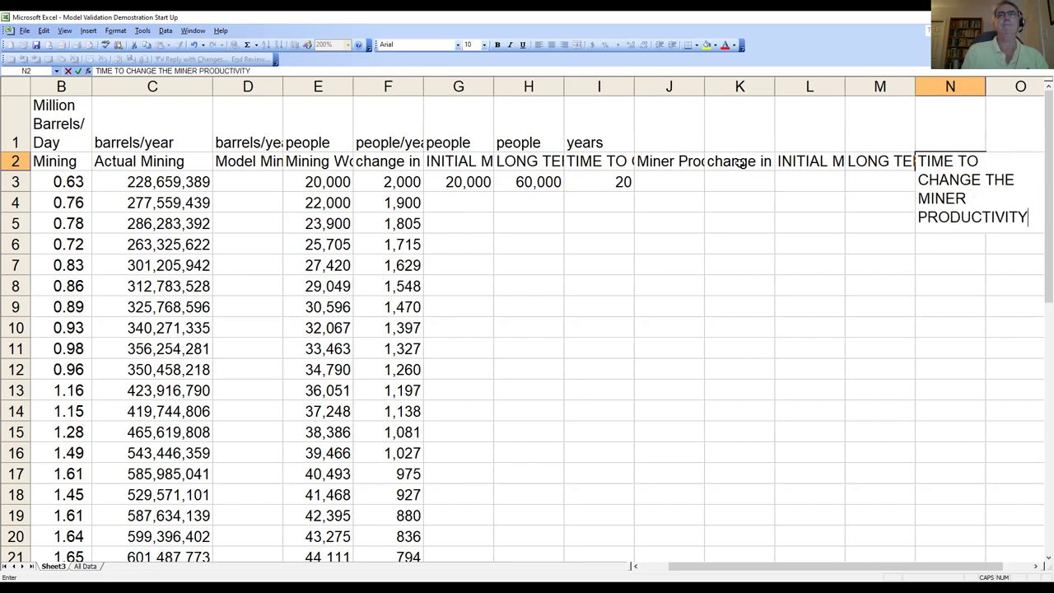
key(Return)
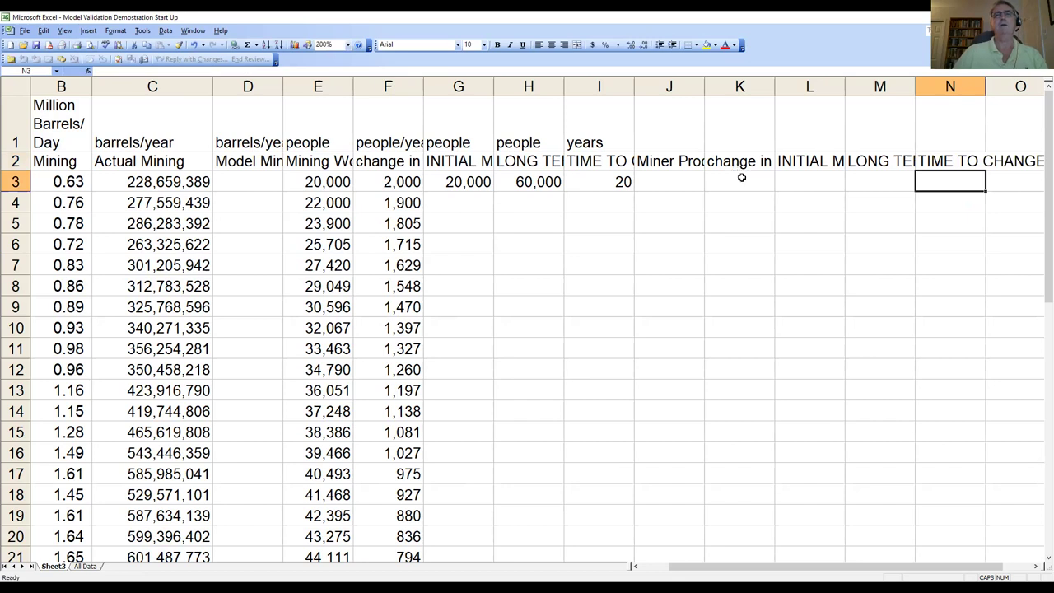
Enter =C3/G3 in L3 for an initial miner productivity of 11433
click(797, 183)
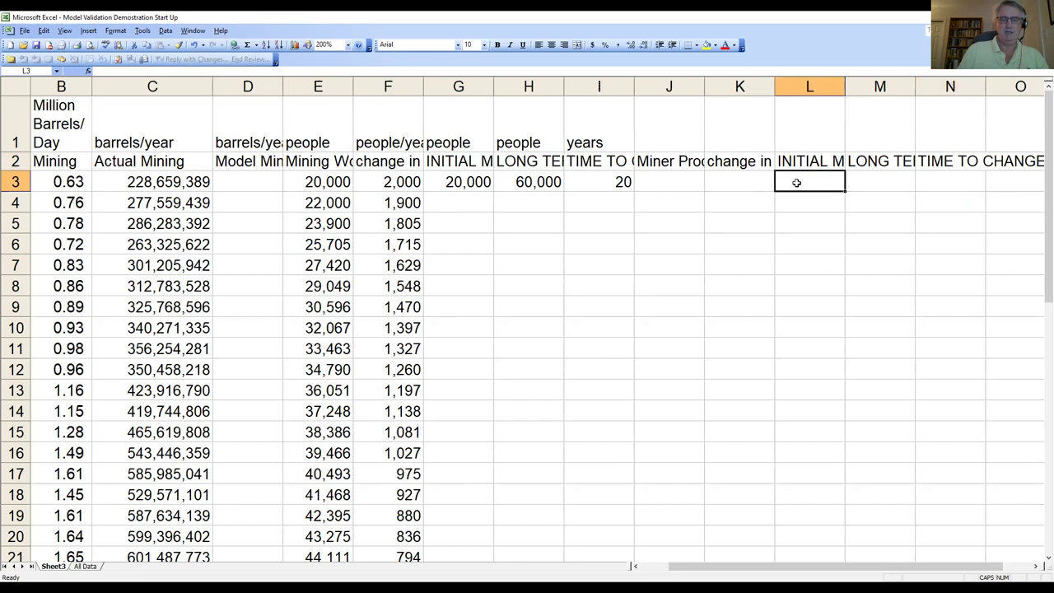
text(=)
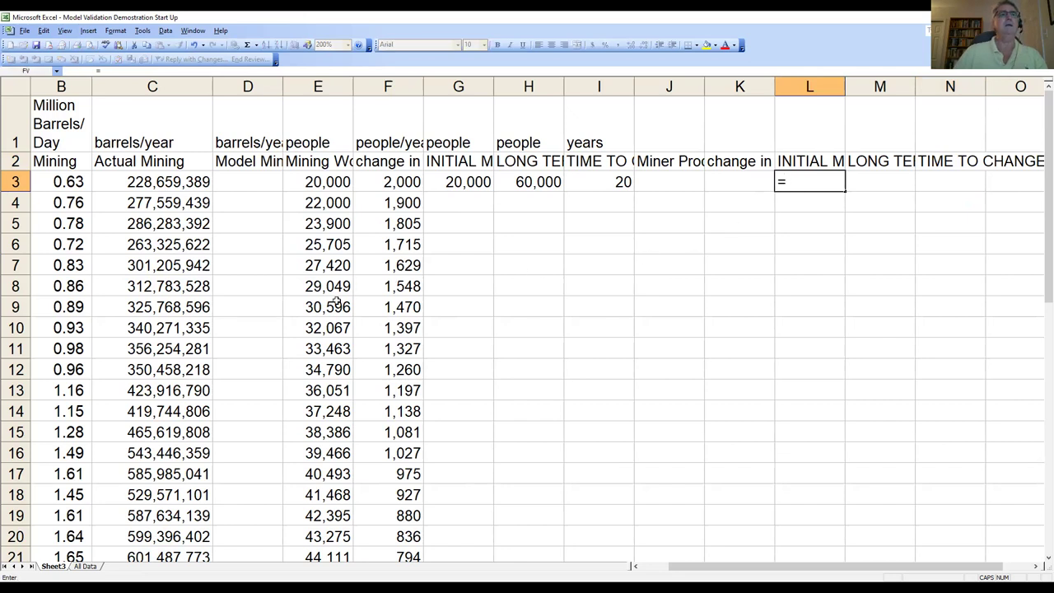
click(162, 181)
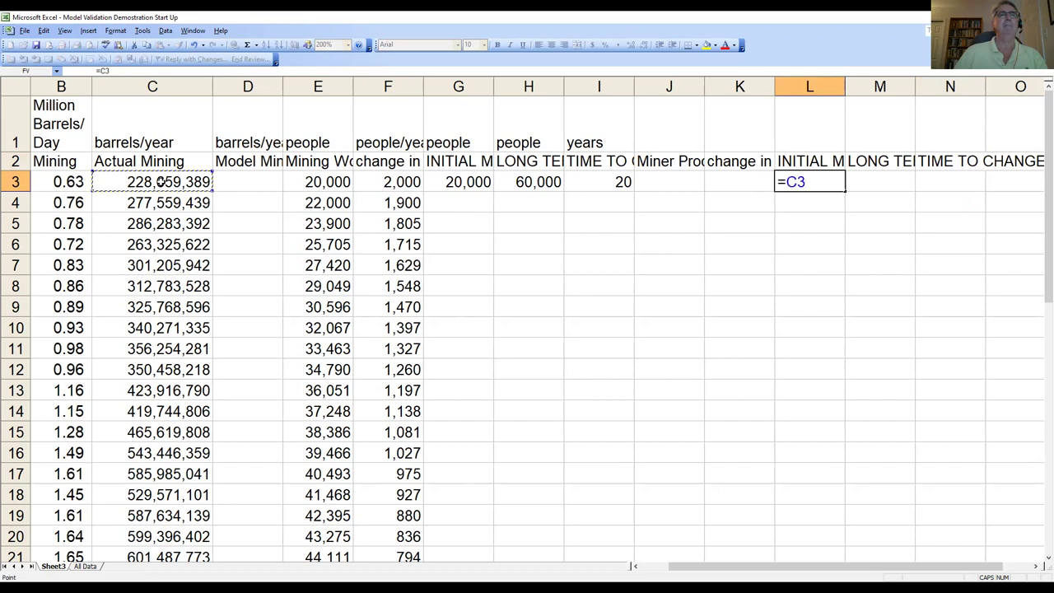
text(/)
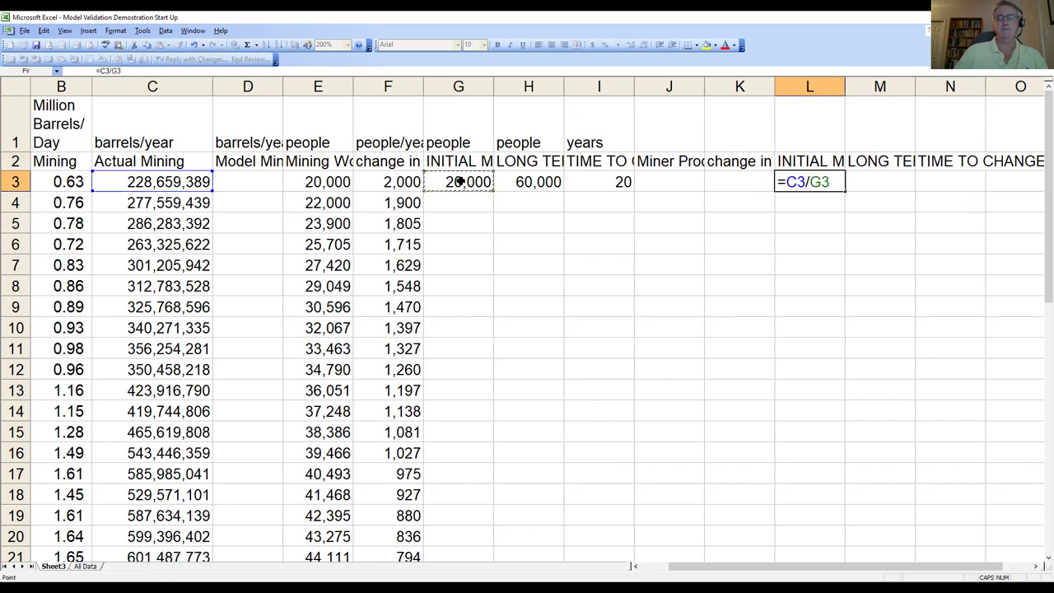
key(Return)
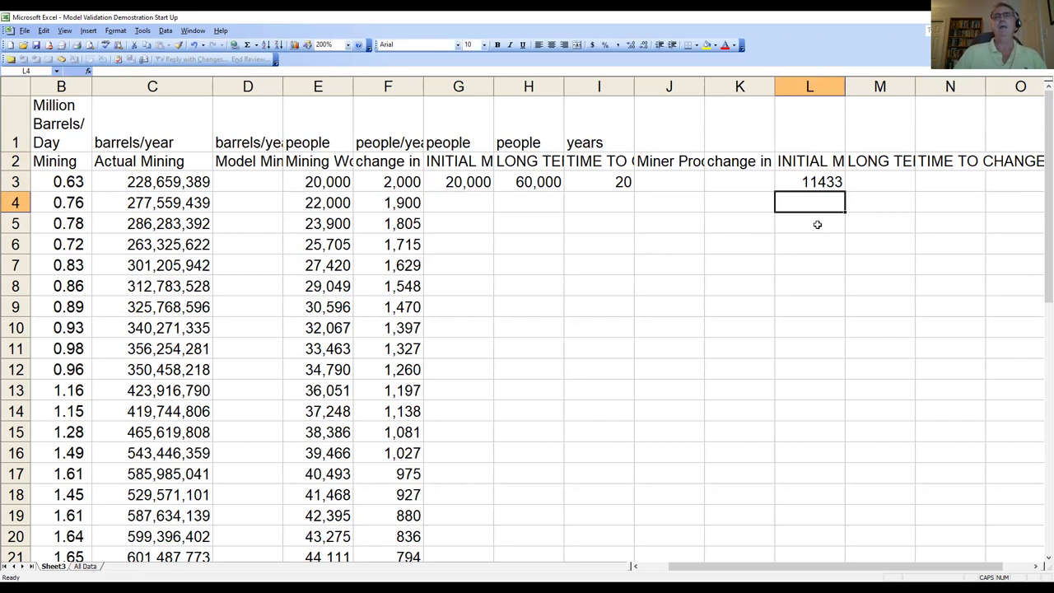
Enter =C48/H3 in M3 for a long-term miner productivity of 8958.31
click(871, 184)
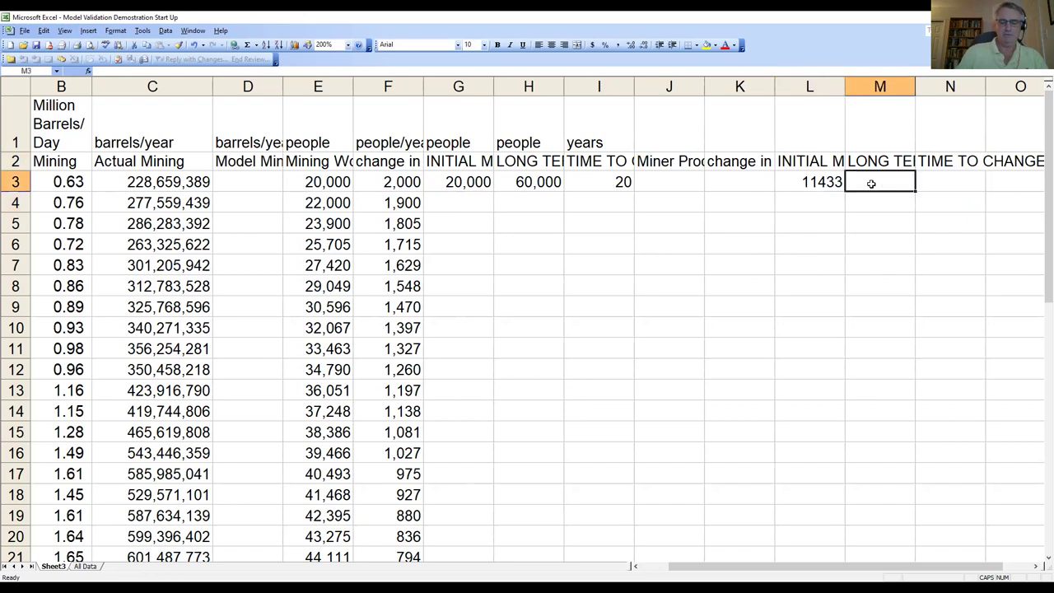
text(=)
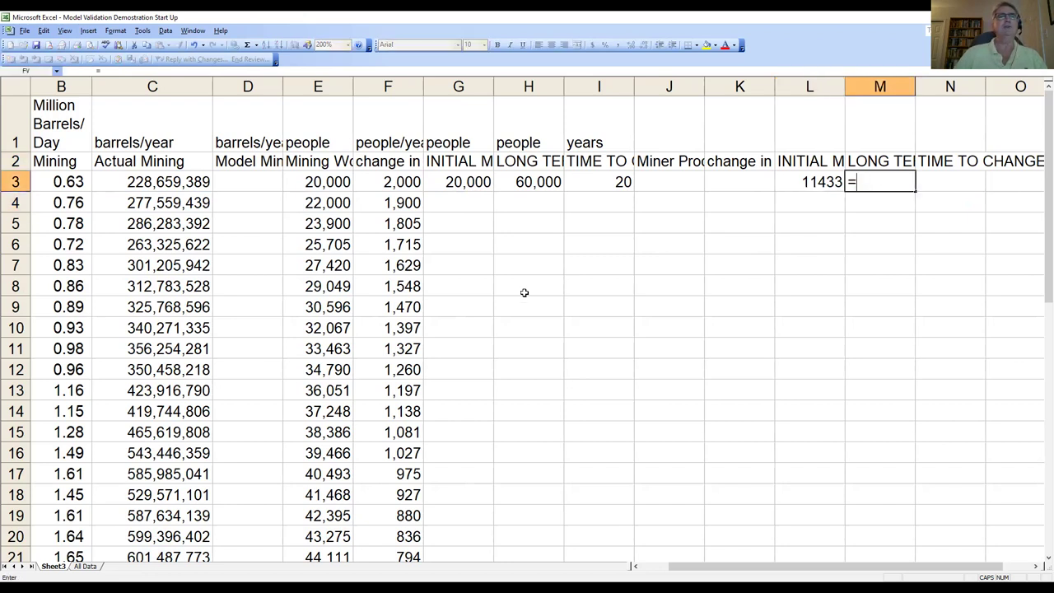
scroll(252, 343, down, 14)
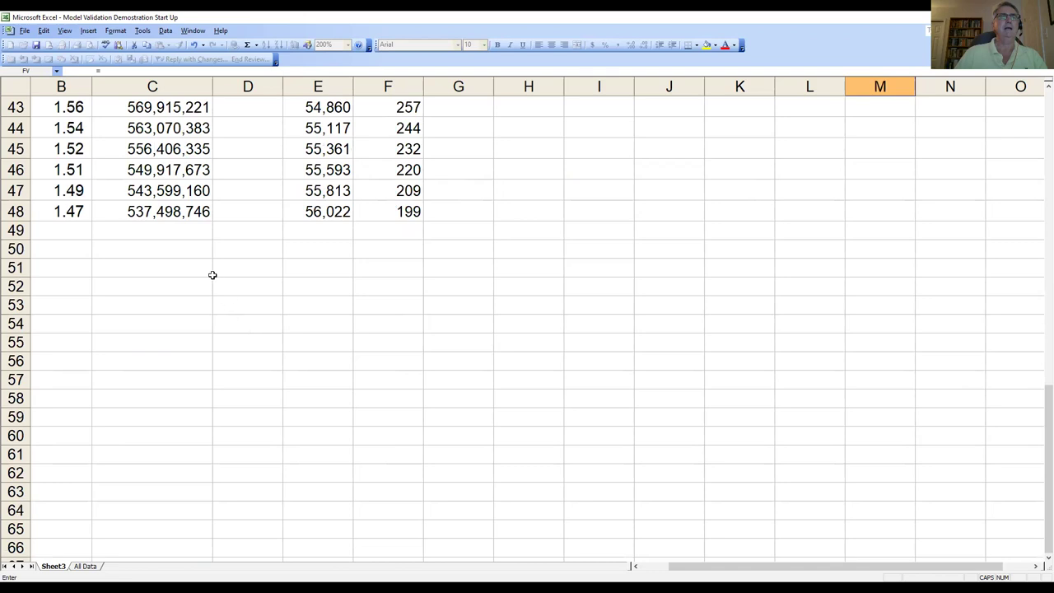
click(177, 211)
scroll(203, 247, up, 5)
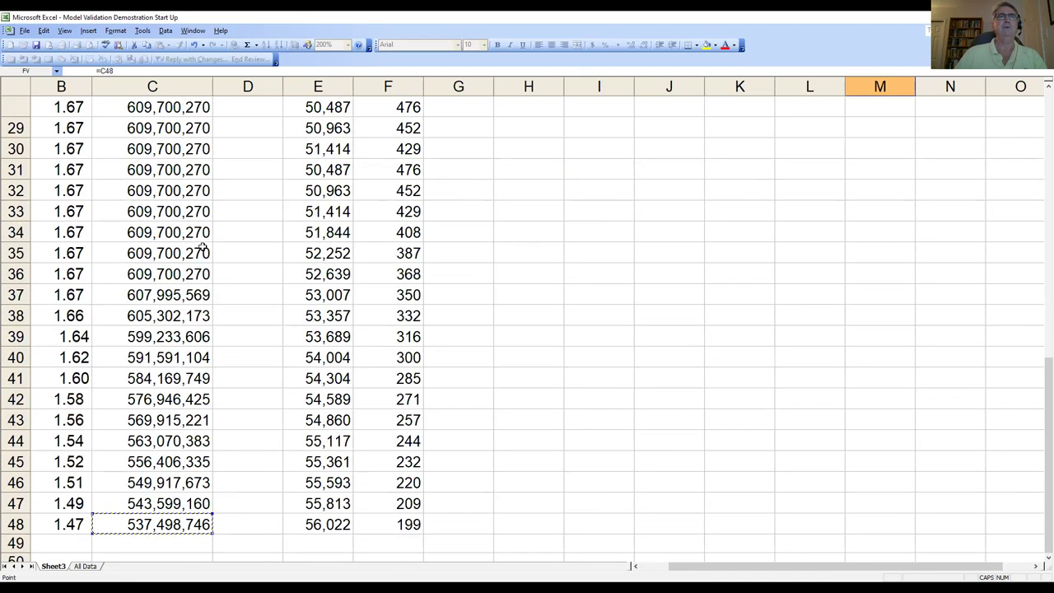
scroll(203, 247, up, 9)
text(/)
click(534, 182)
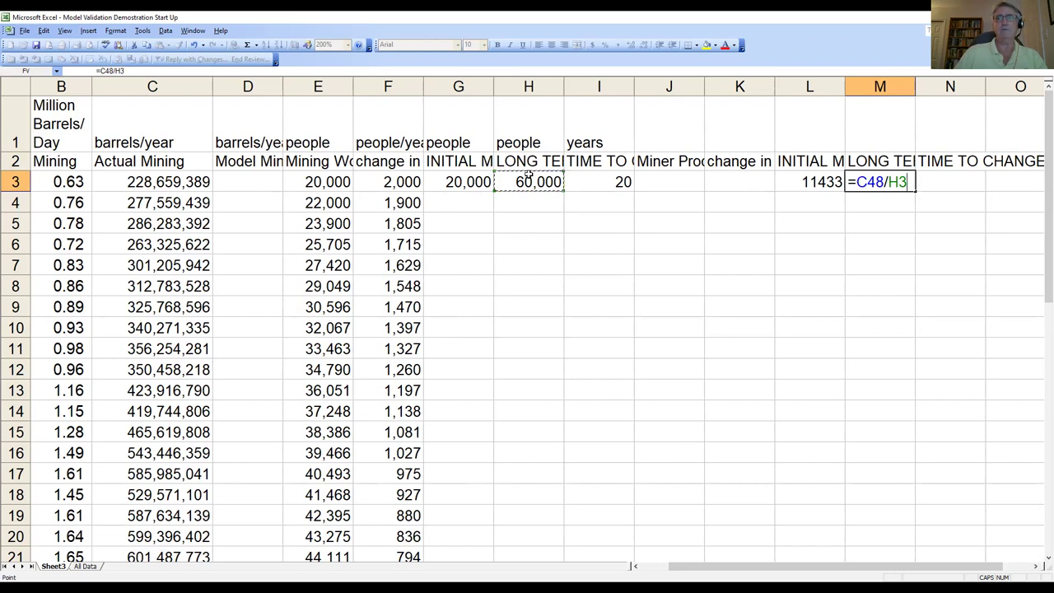
key(Return)
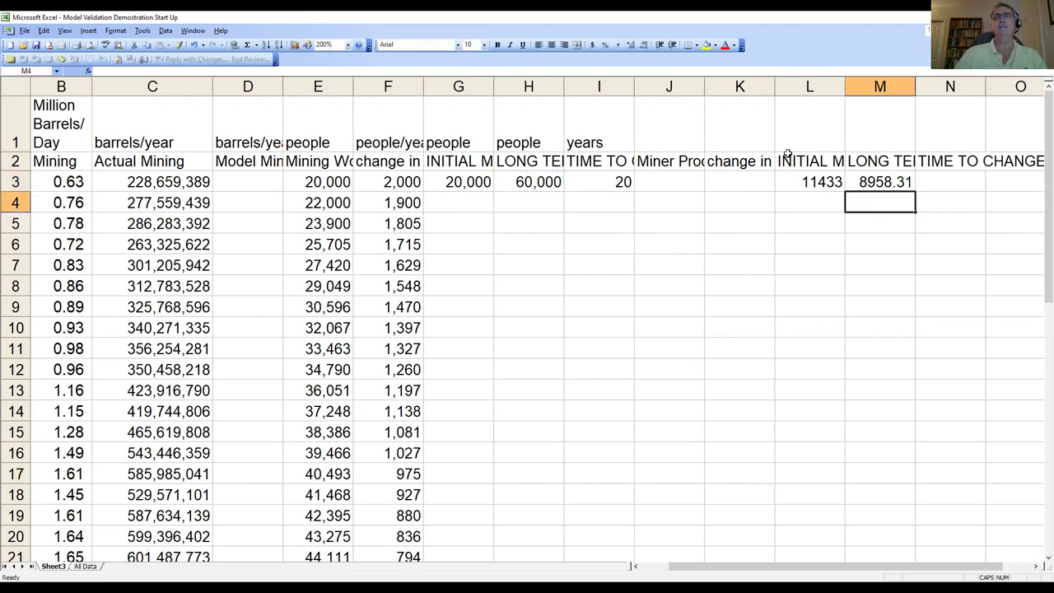
drag(671, 87, 987, 91)
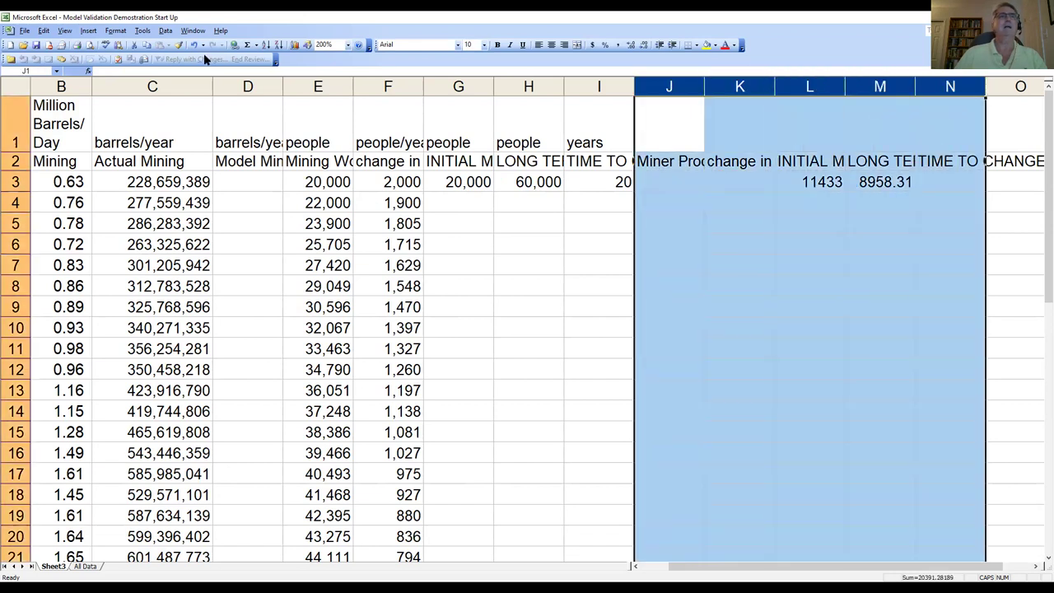
Format columns J–N as Number with 0 decimal places and the 1000 separator
click(116, 31)
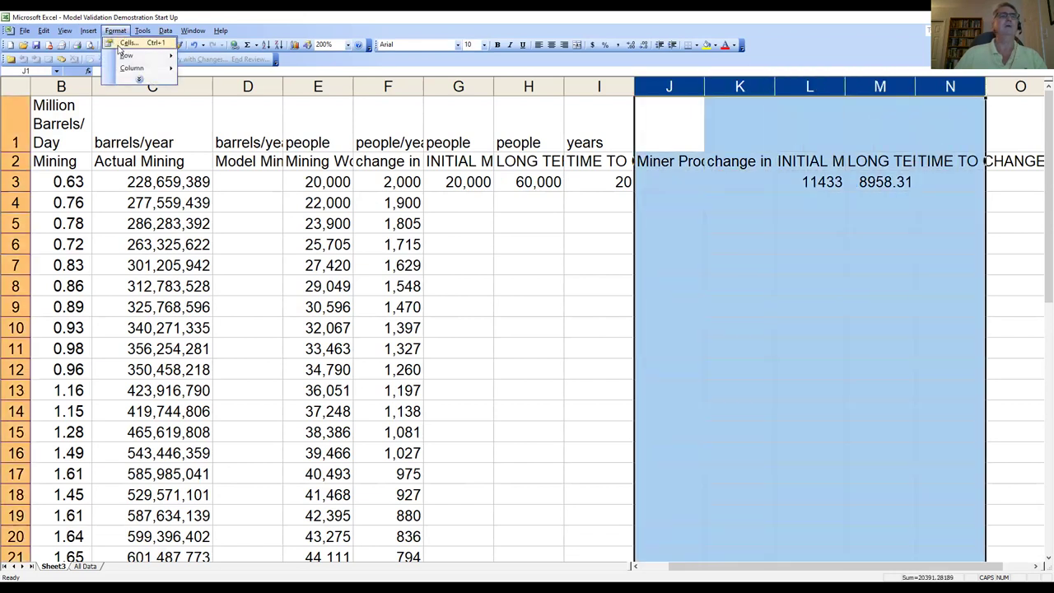
click(128, 43)
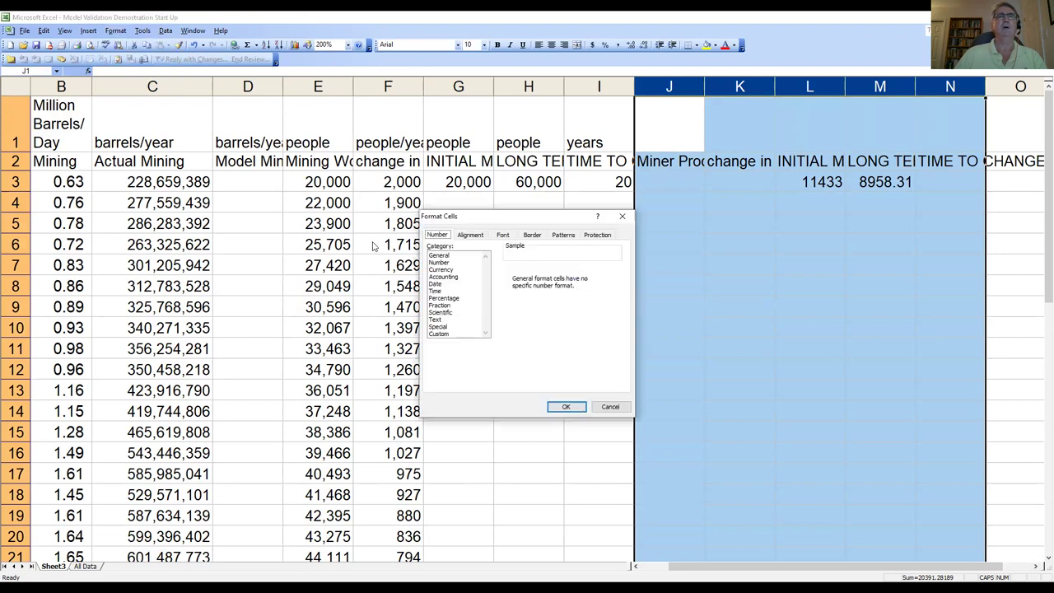
click(439, 263)
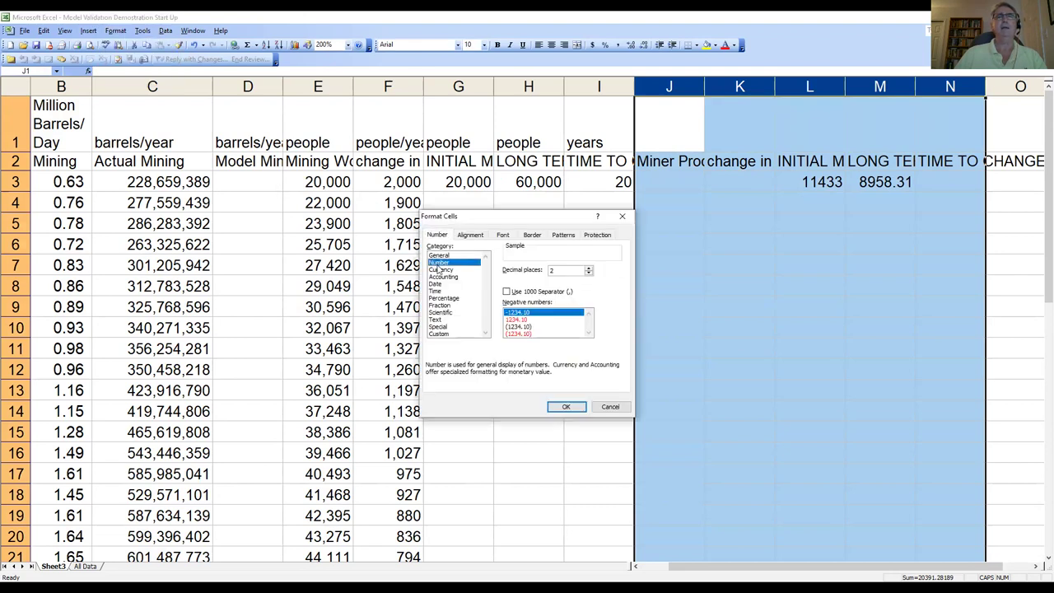
click(589, 274)
click(589, 273)
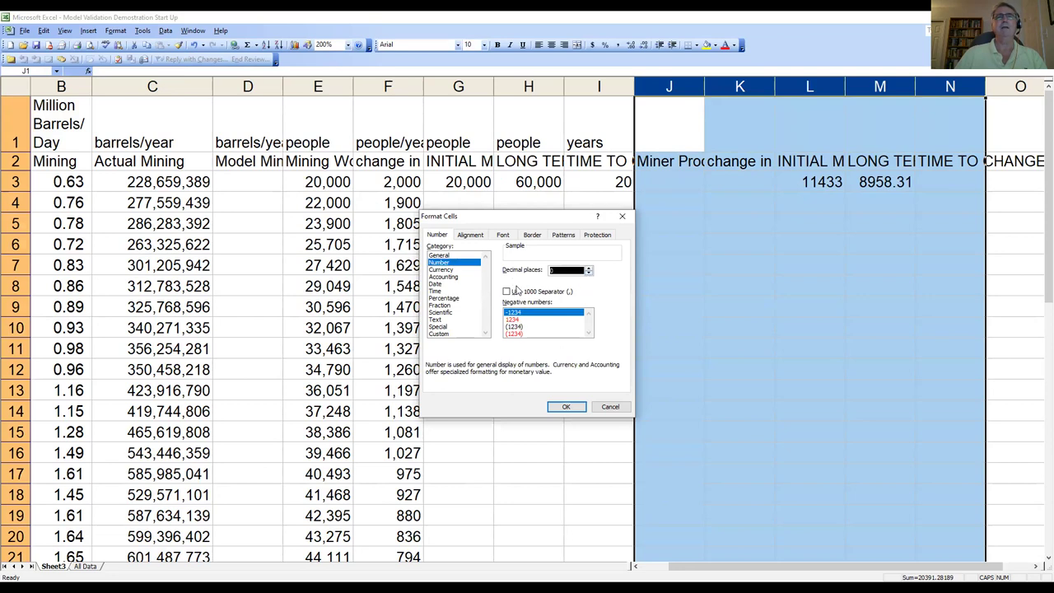
click(514, 292)
click(568, 407)
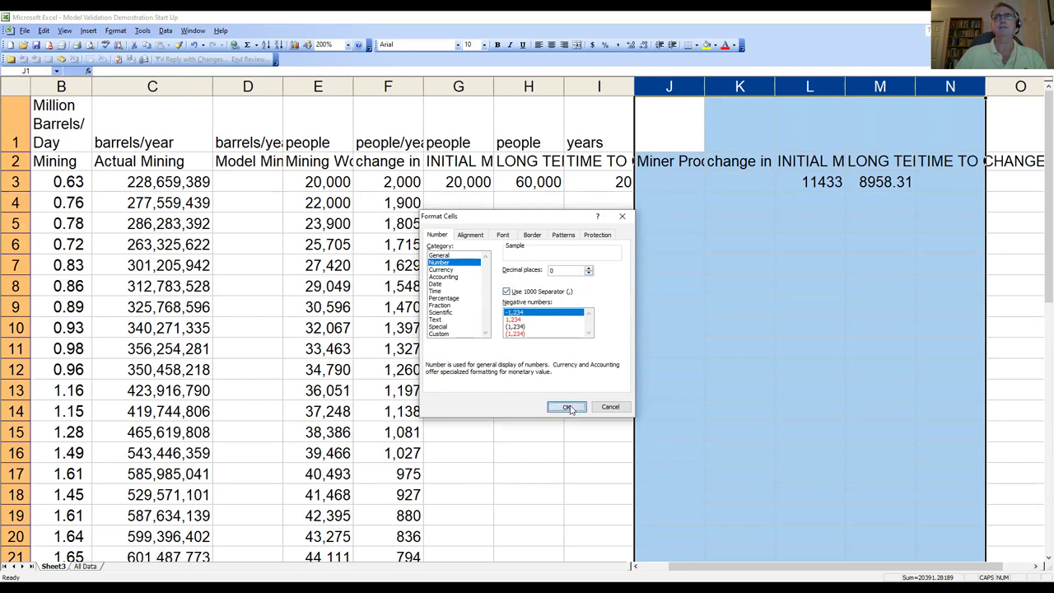
click(718, 309)
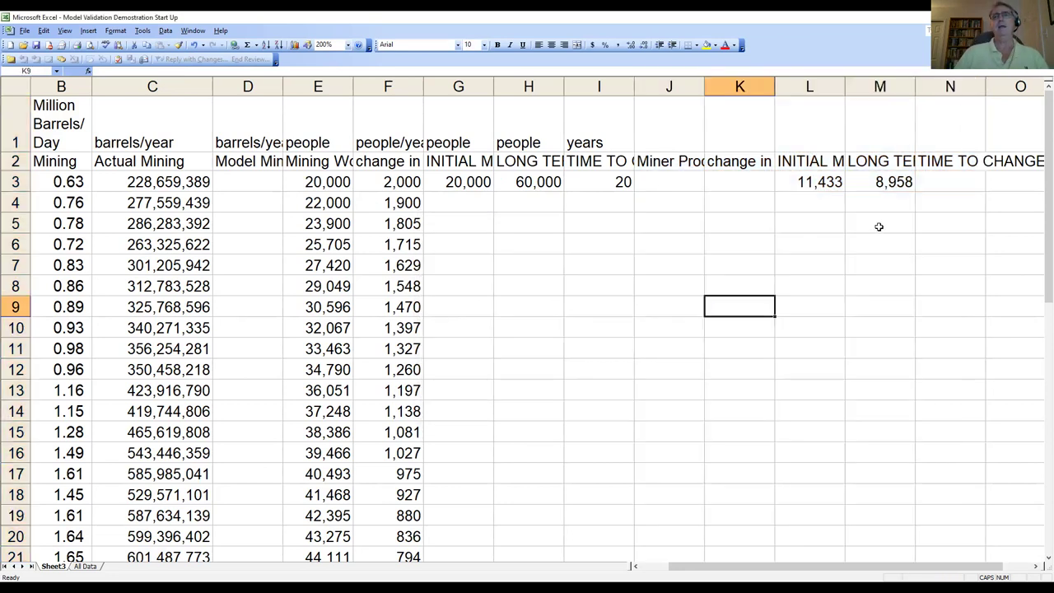
Enter 20 years in N3 and link J3 to the initial productivity 11,433 in L3
click(945, 184)
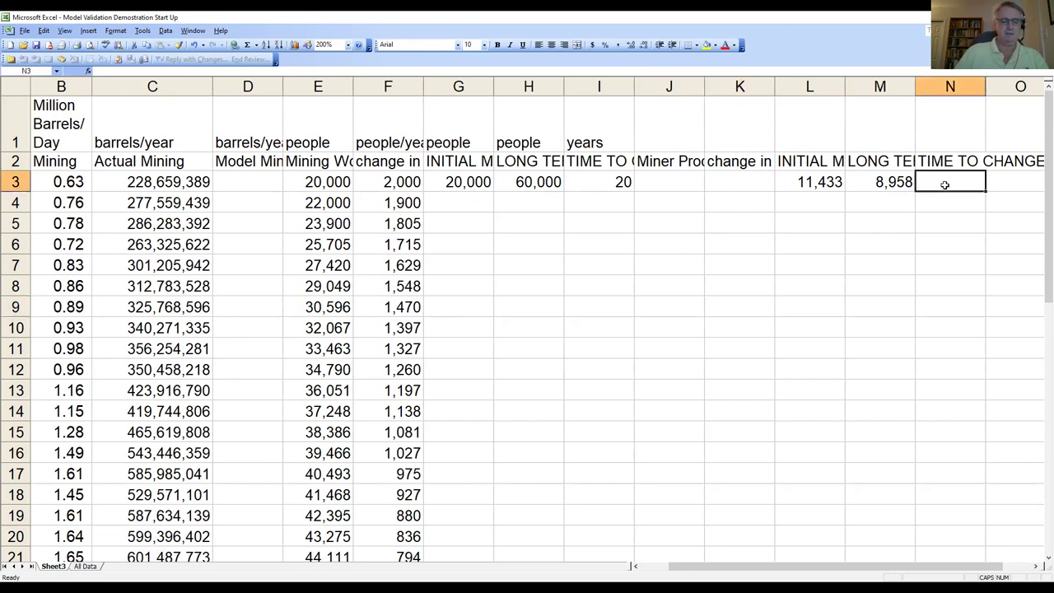
text(2)
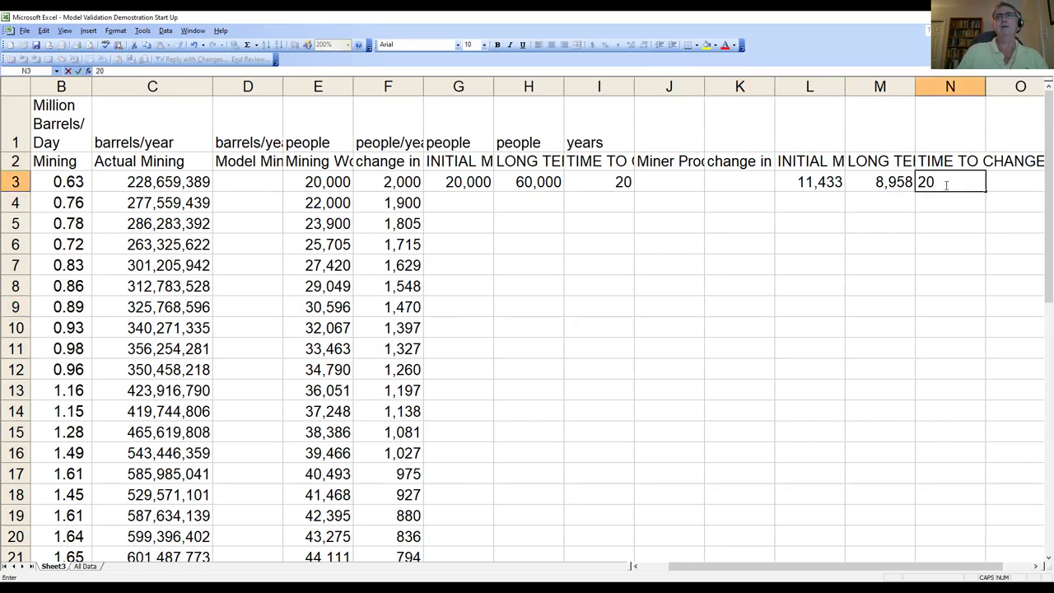
text(0)
key(Return)
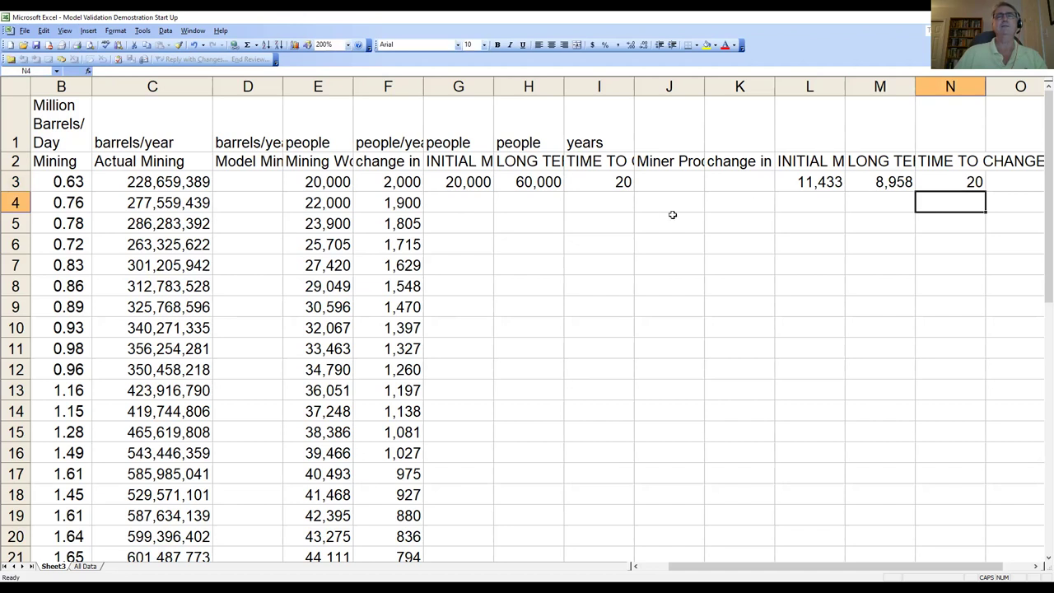
click(676, 183)
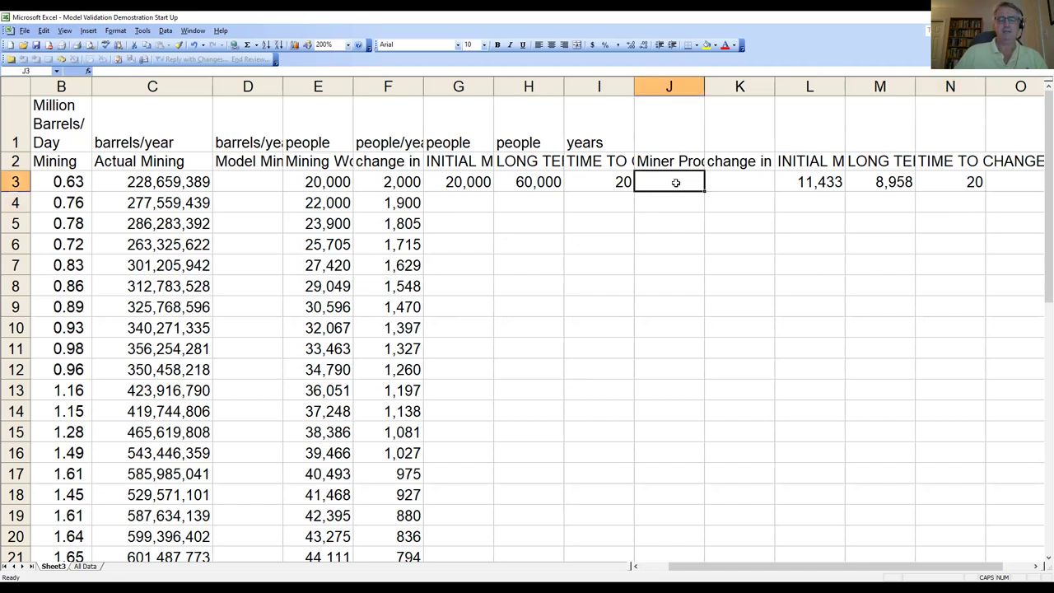
text(=)
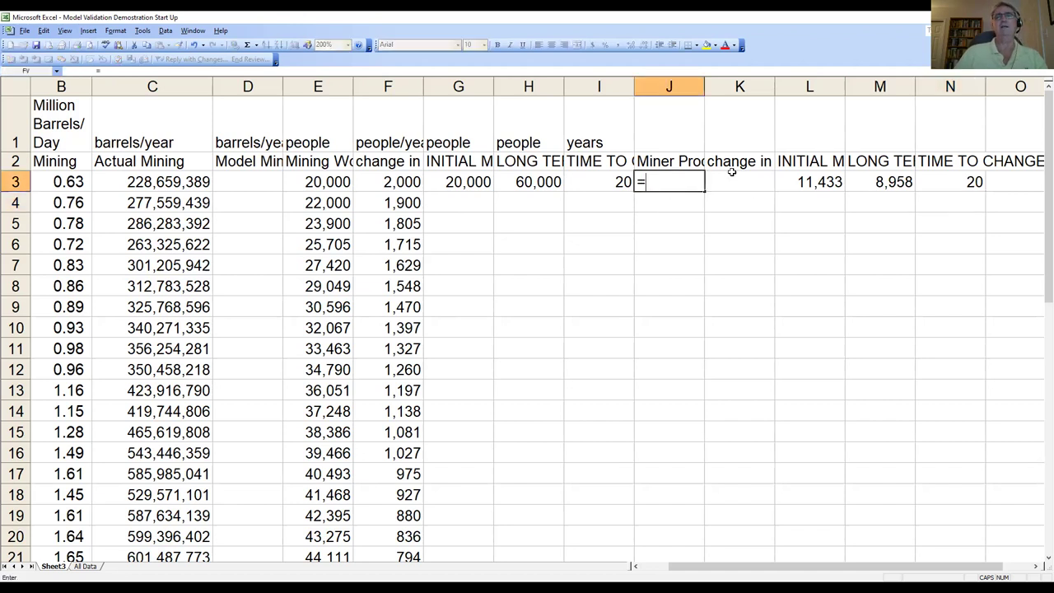
click(807, 180)
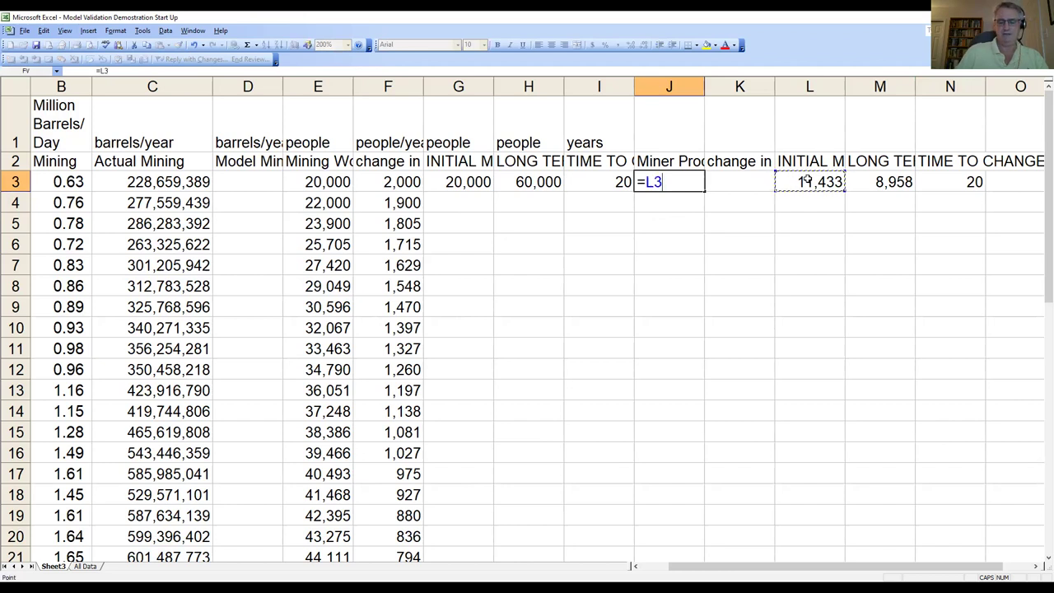
key(Return)
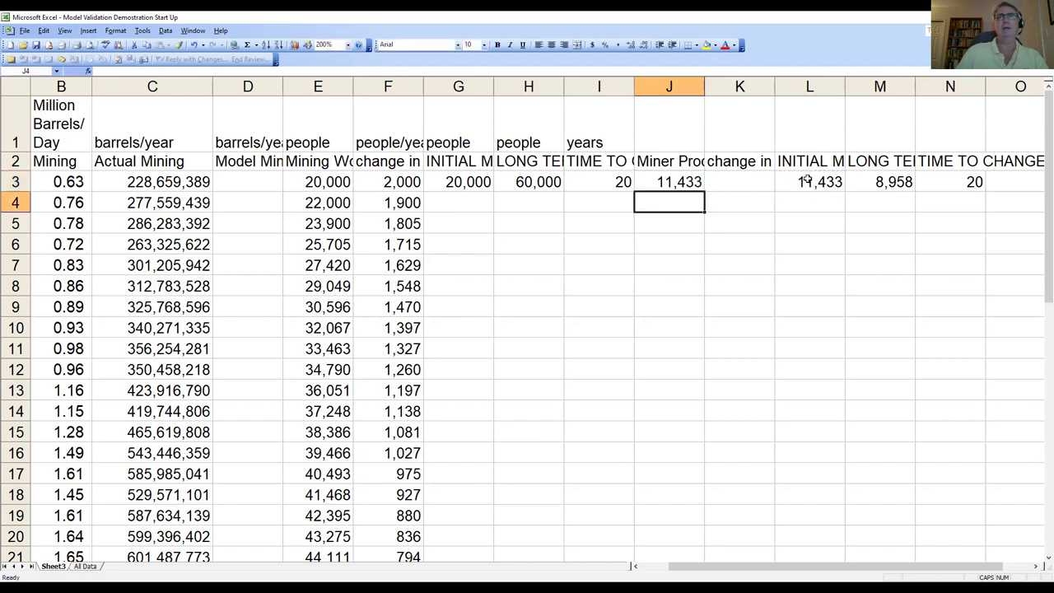
Enter =(M$3-J3)/N$3 in K3, giving a yearly productivity change of -124
click(725, 184)
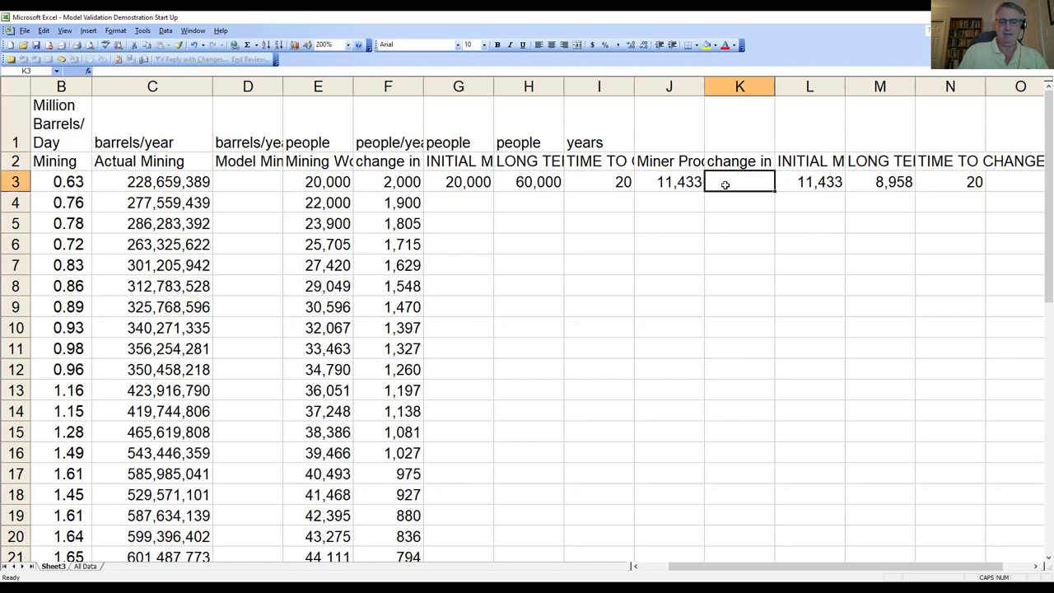
text(=()
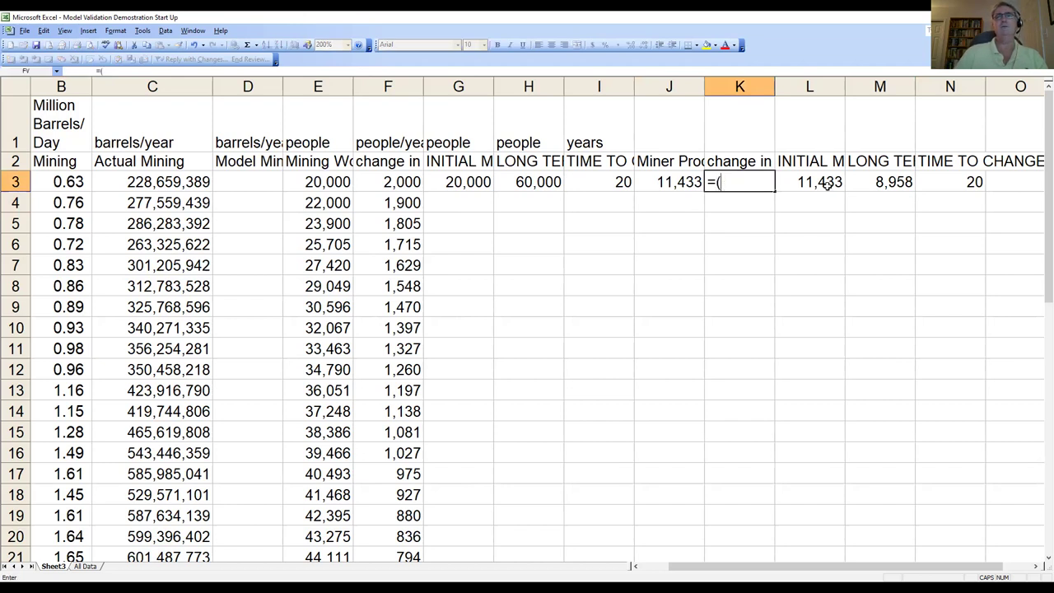
click(878, 182)
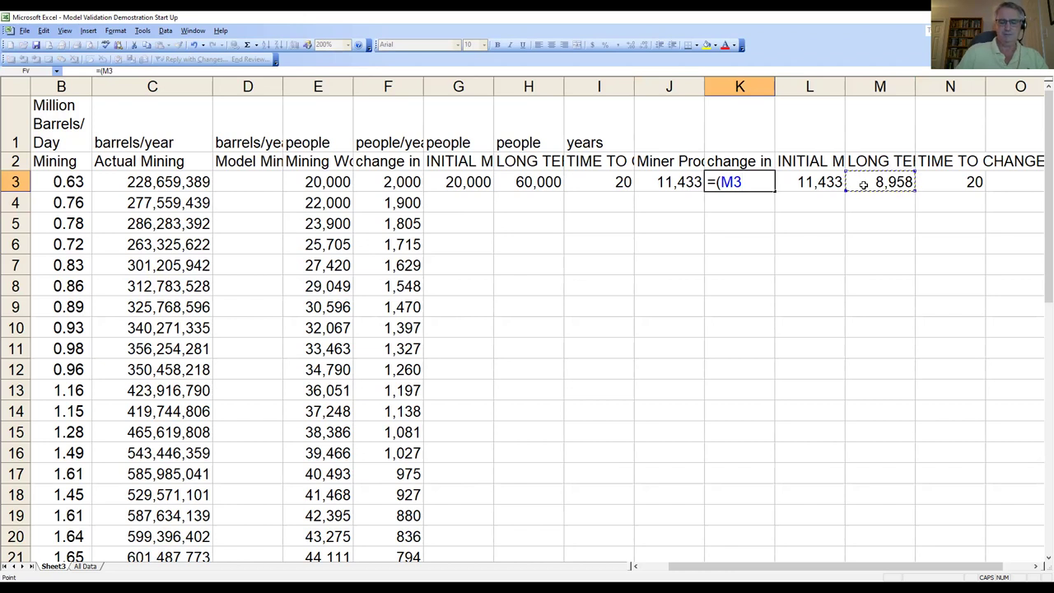
text(-)
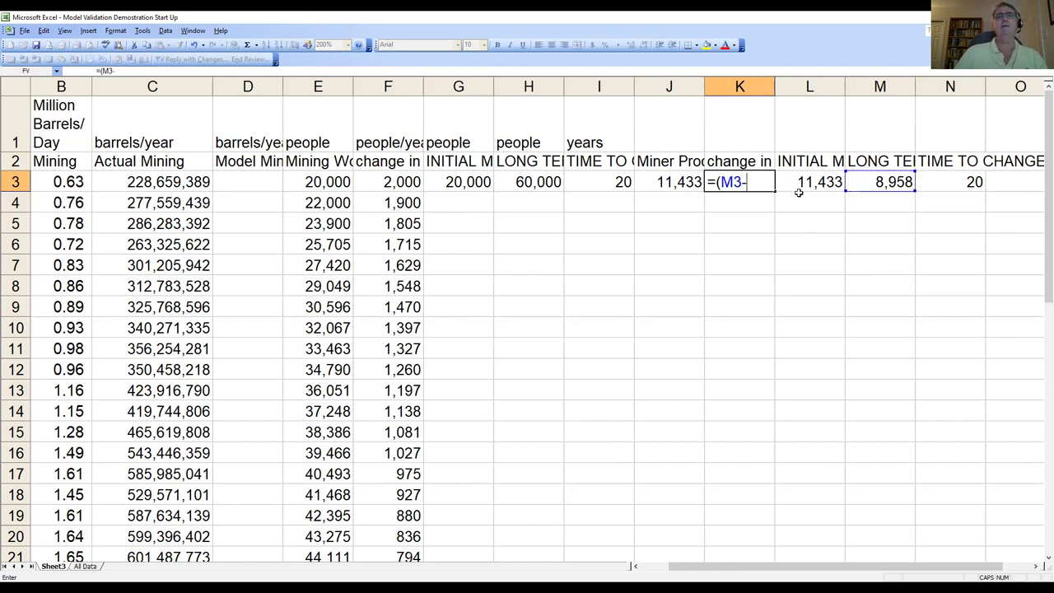
click(674, 183)
text()/)
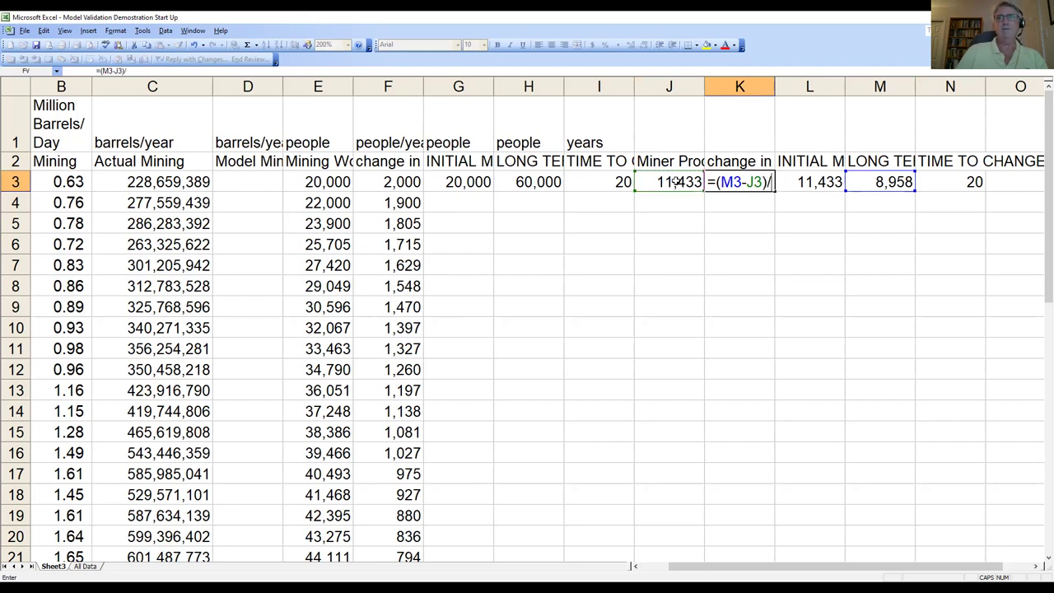
click(936, 180)
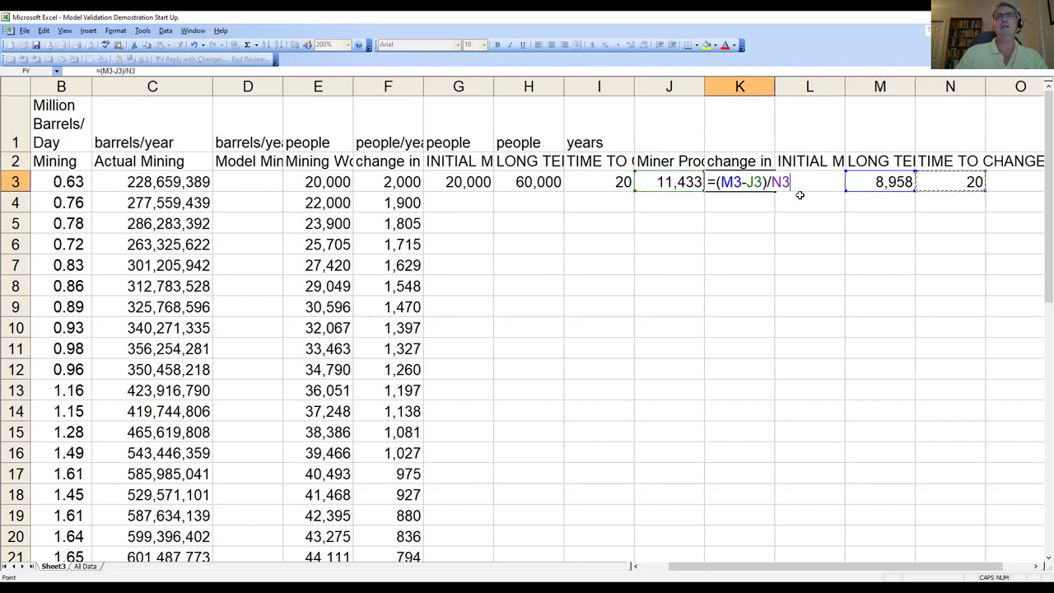
click(733, 182)
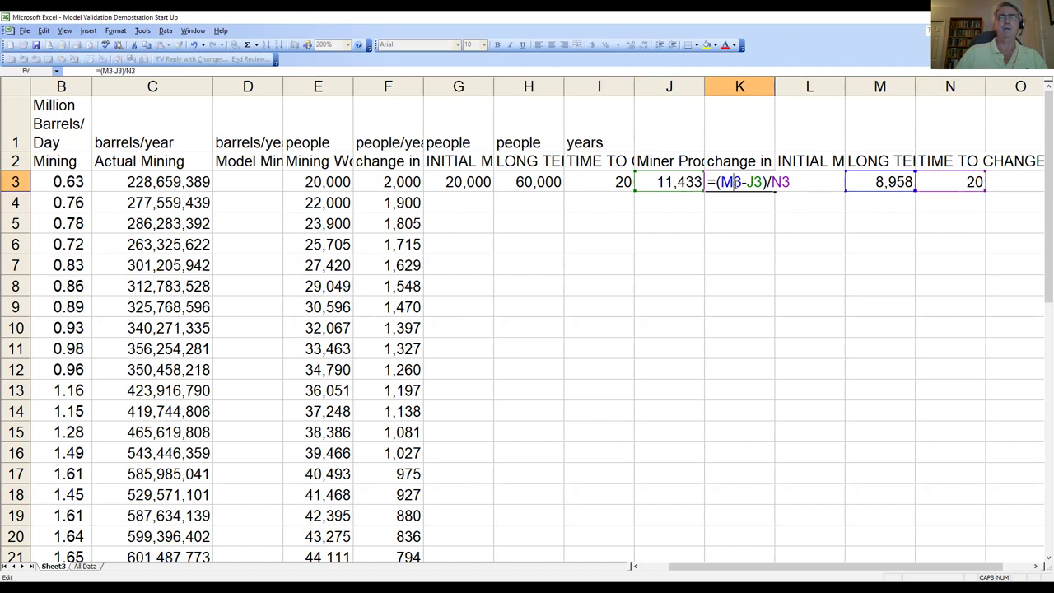
text($)
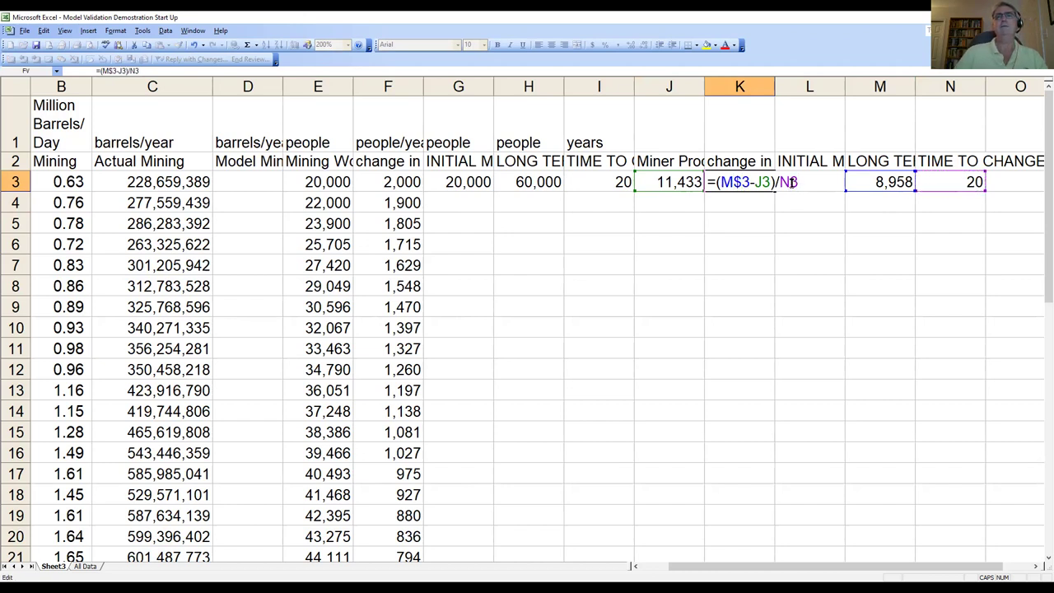
text($)
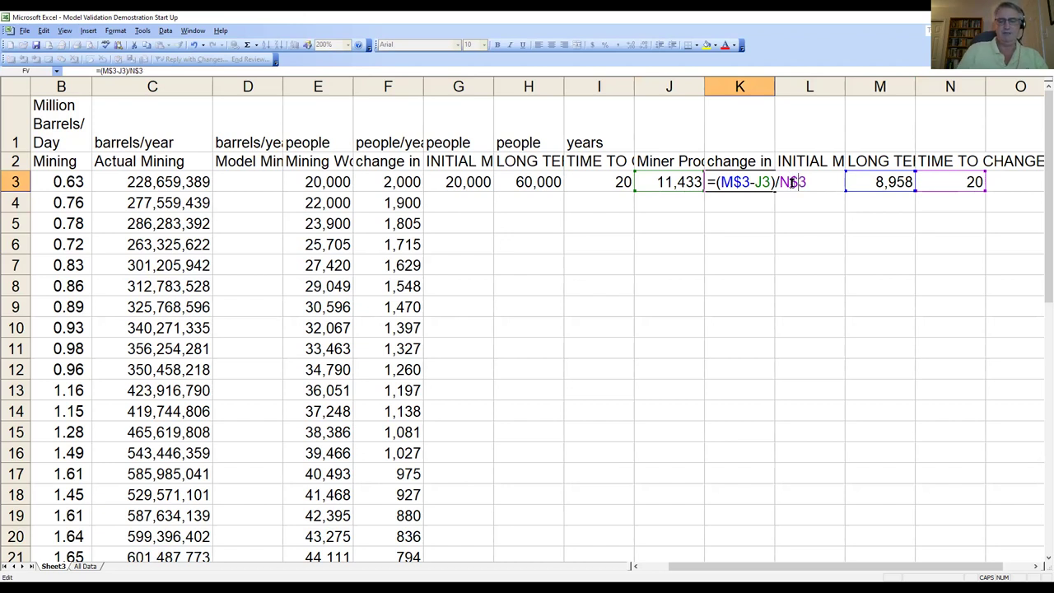
key(Return)
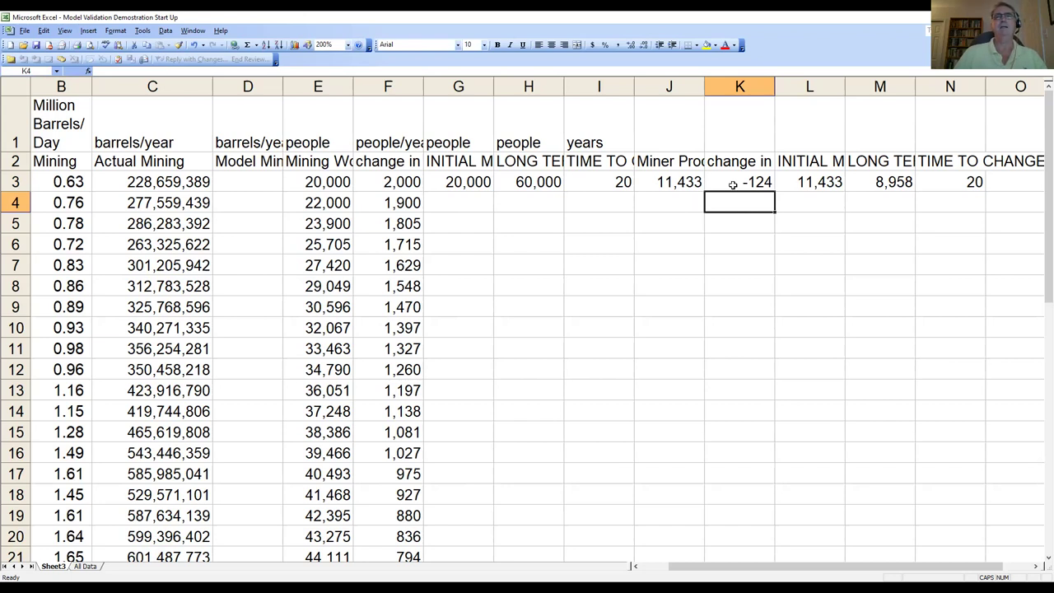
click(690, 202)
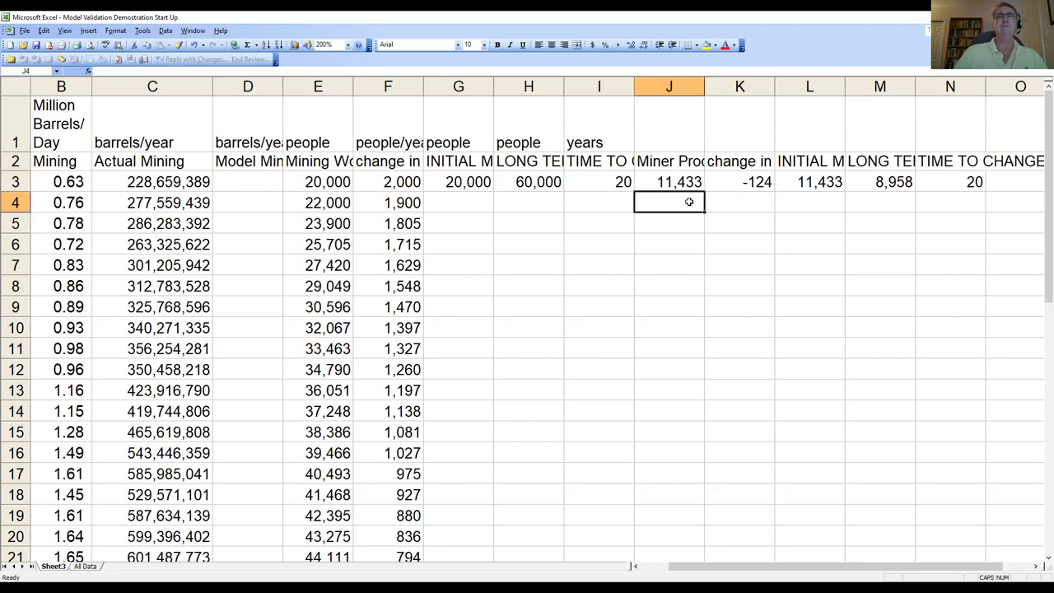
Enter =J3+K3 in J4 (11,309) and copy the change formula from K3 to K4
text(=)
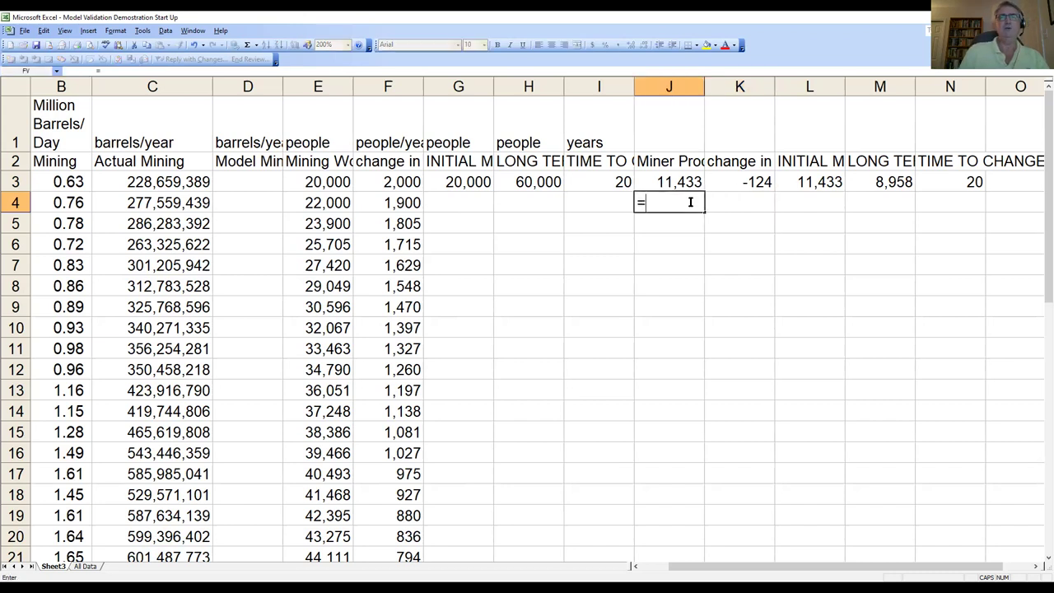
click(674, 182)
text(+)
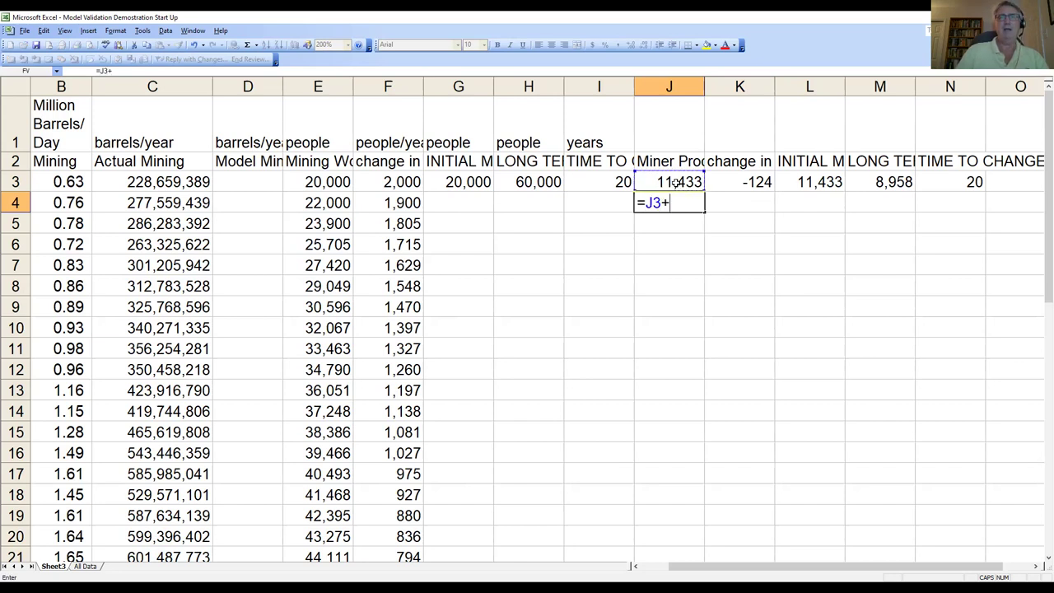
click(733, 182)
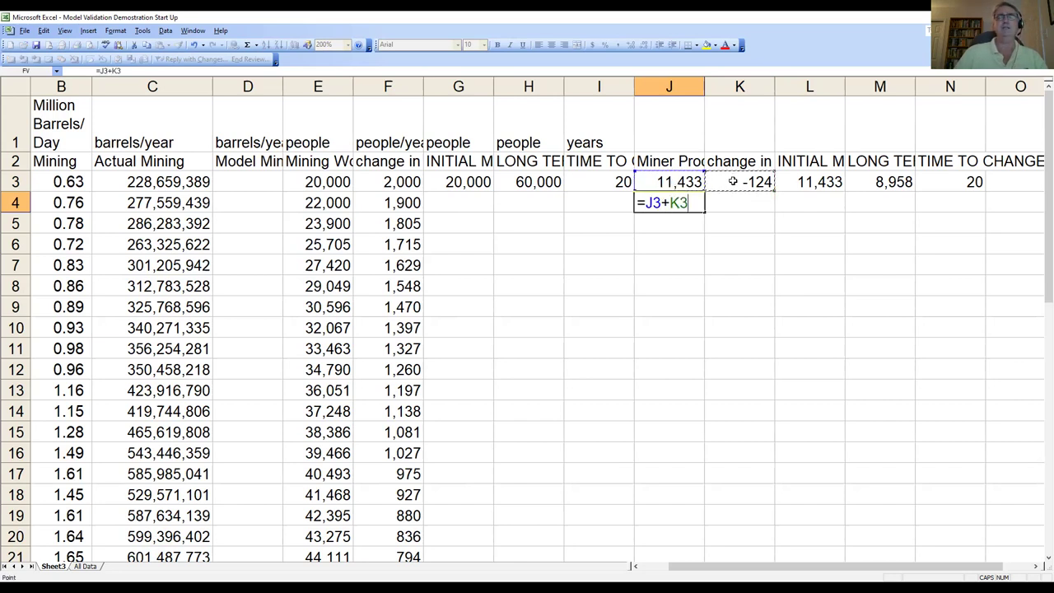
key(Return)
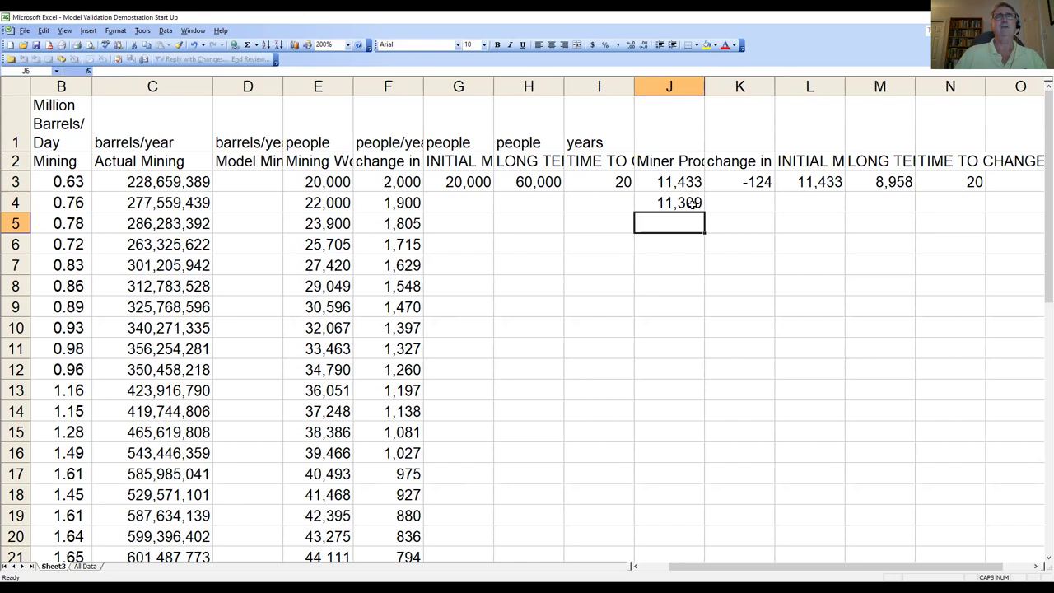
click(748, 184)
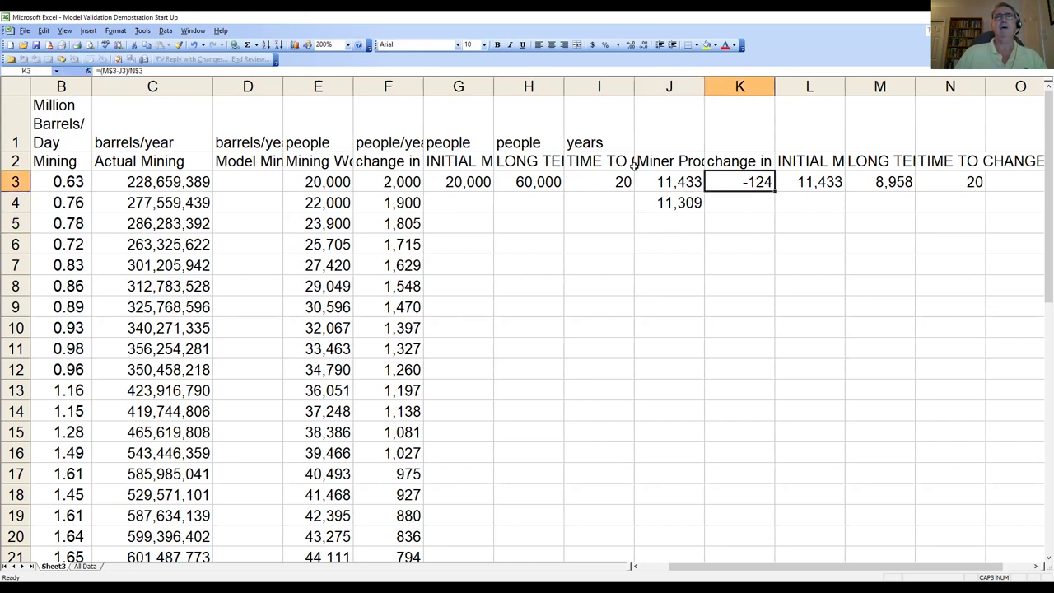
click(147, 46)
click(742, 207)
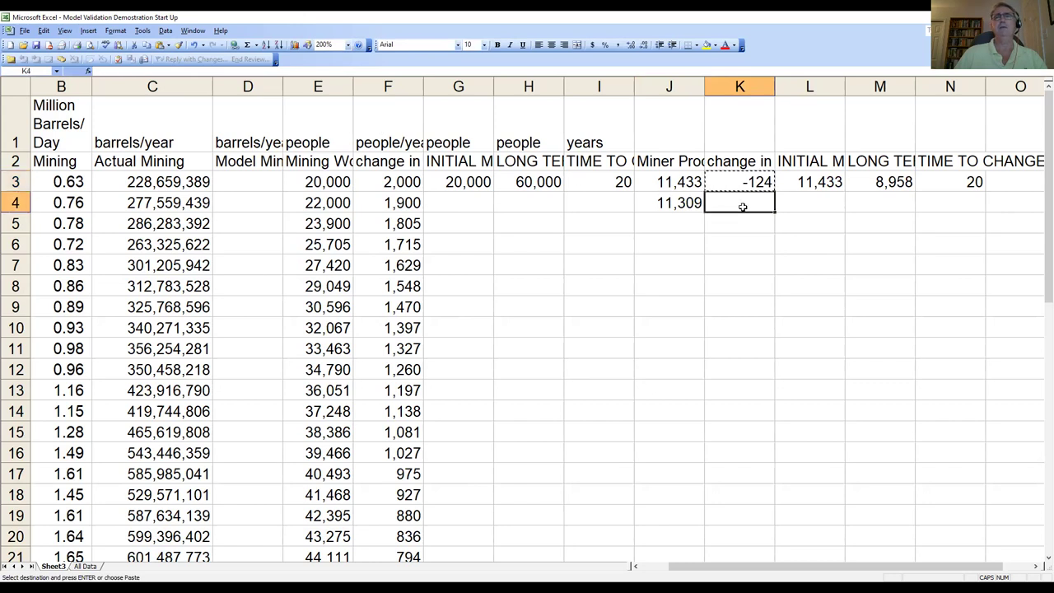
click(158, 45)
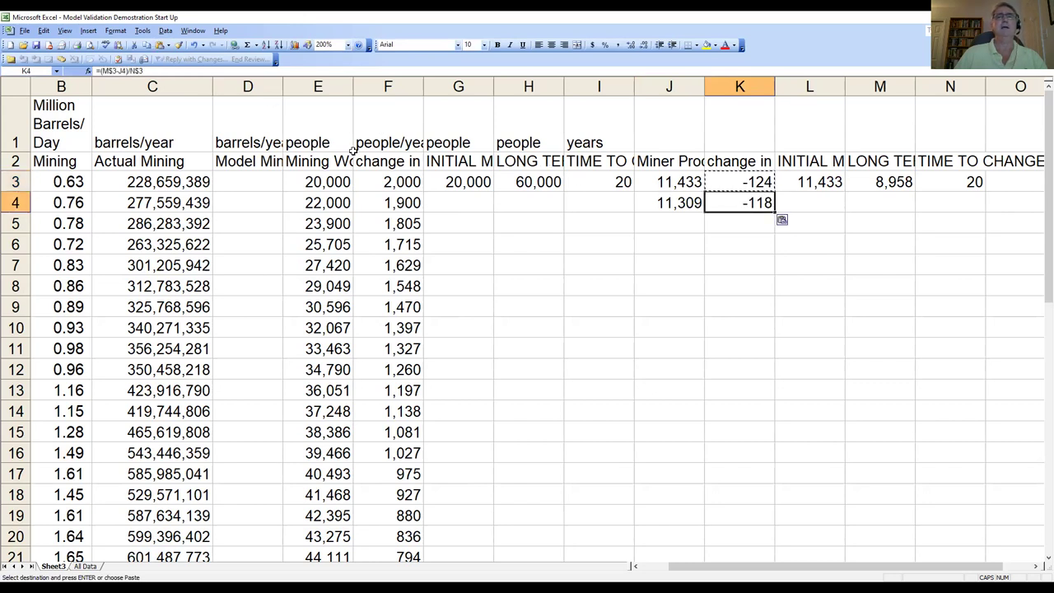
Fill the J4:K4 productivity formulas down through row 48
drag(675, 205, 717, 208)
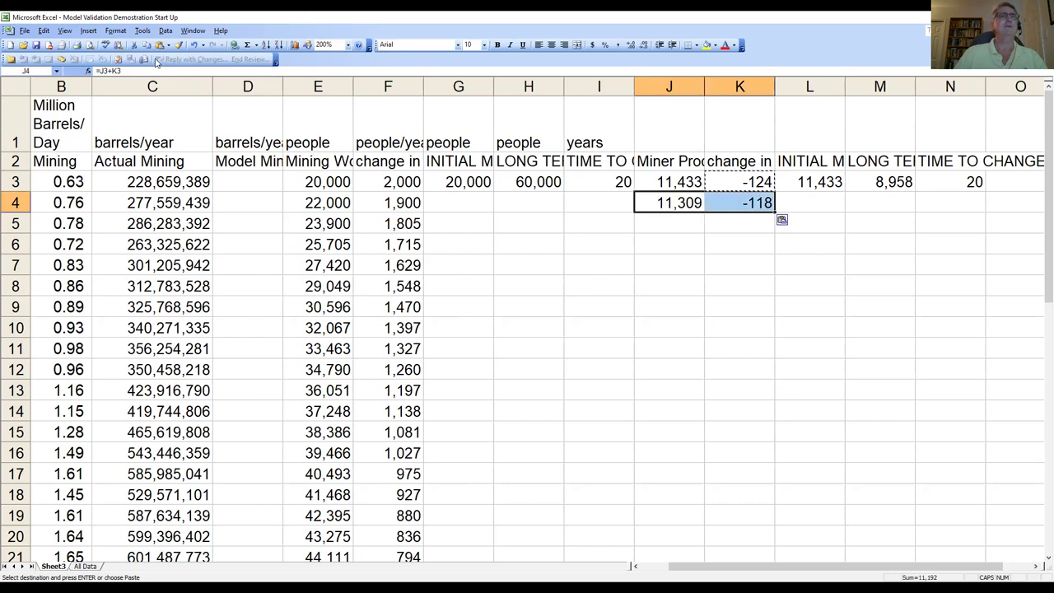
click(147, 44)
drag(675, 223, 675, 421)
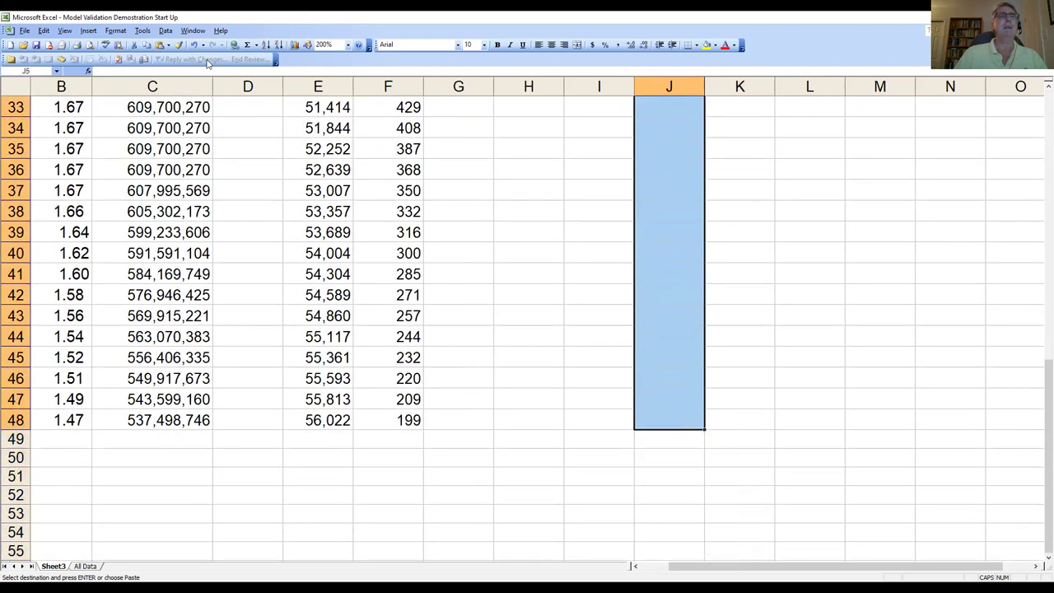
click(160, 45)
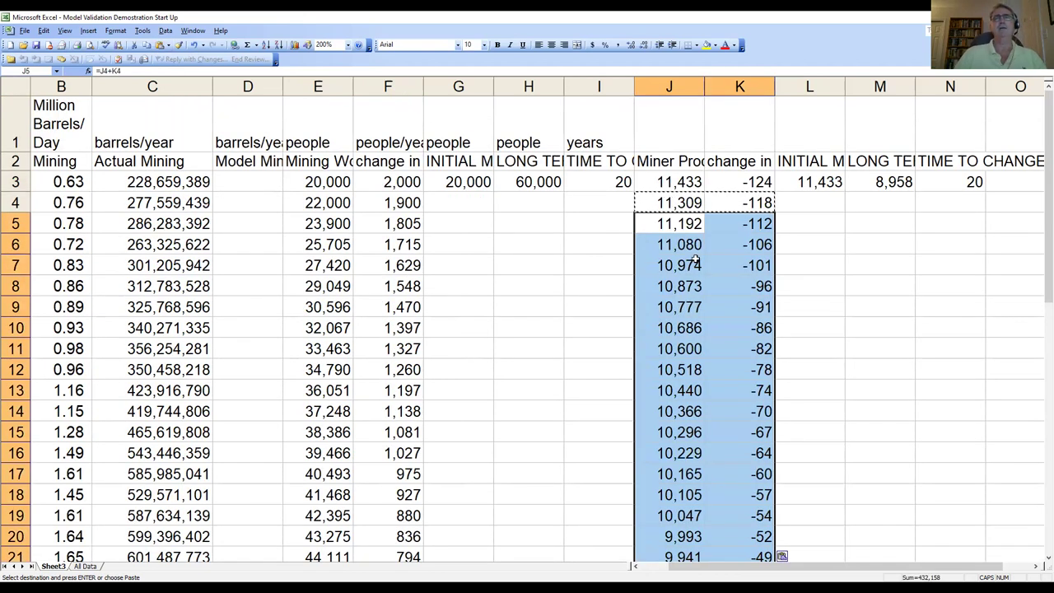
click(260, 185)
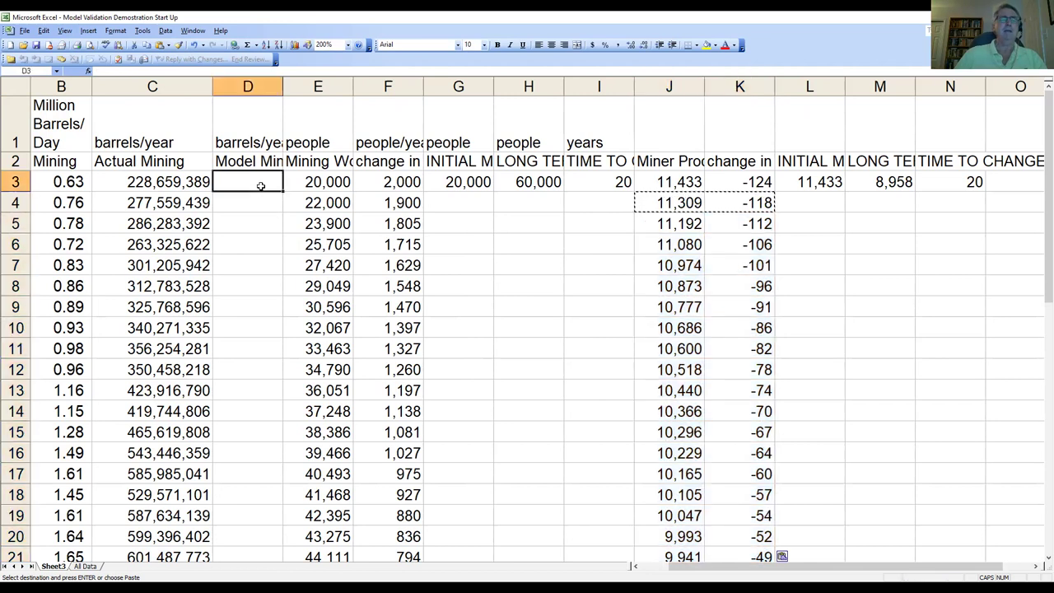
Enter =E3*J3 in D3 for model mining, giving 228,659,389
text(=)
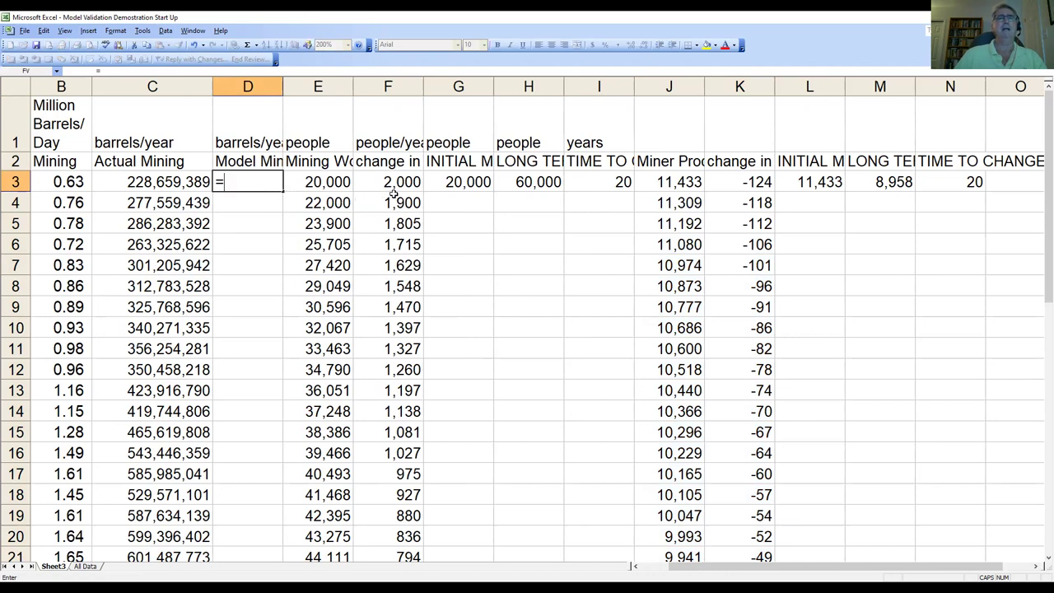
click(327, 182)
text(*)
click(664, 182)
key(Return)
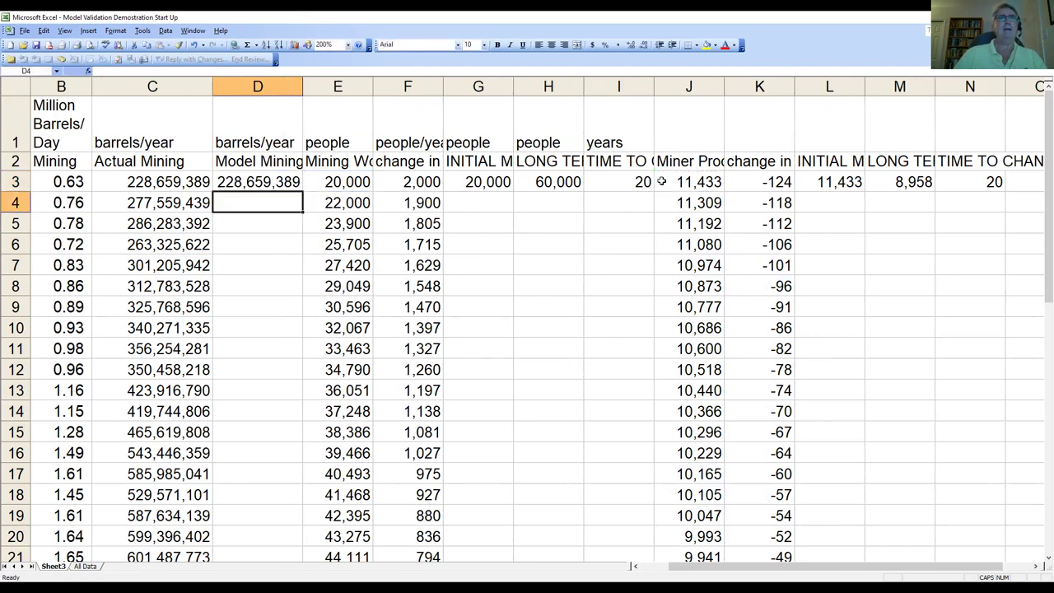
Format column D as whole numbers with thousands separators
click(271, 86)
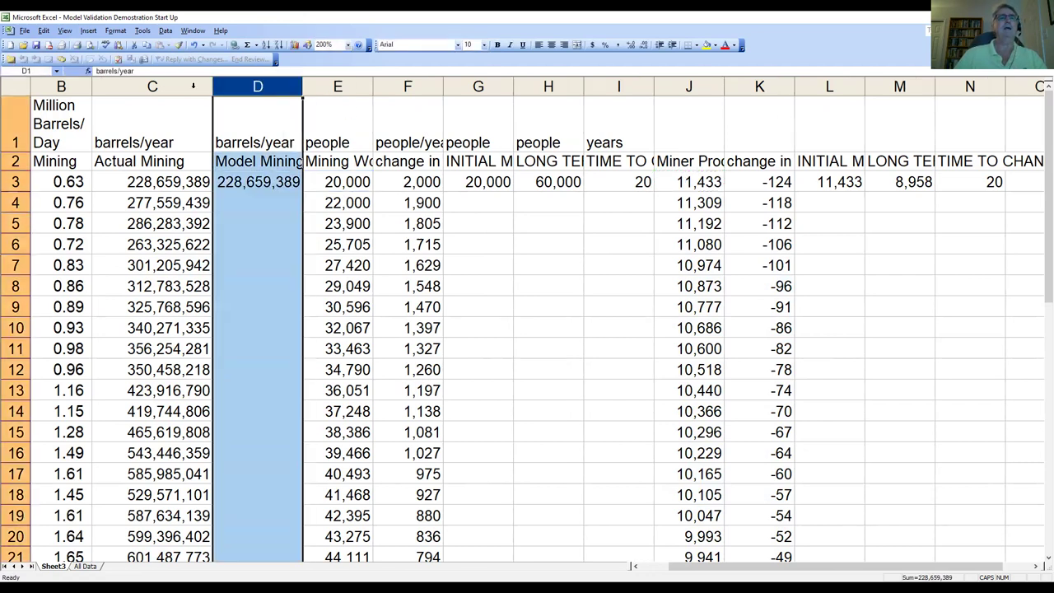
click(115, 30)
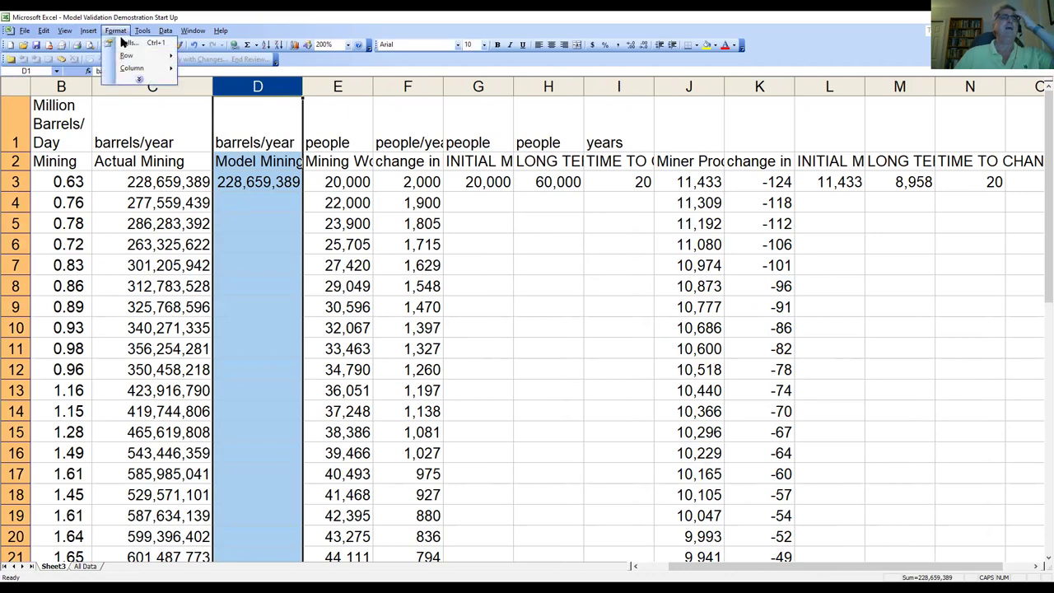
click(125, 43)
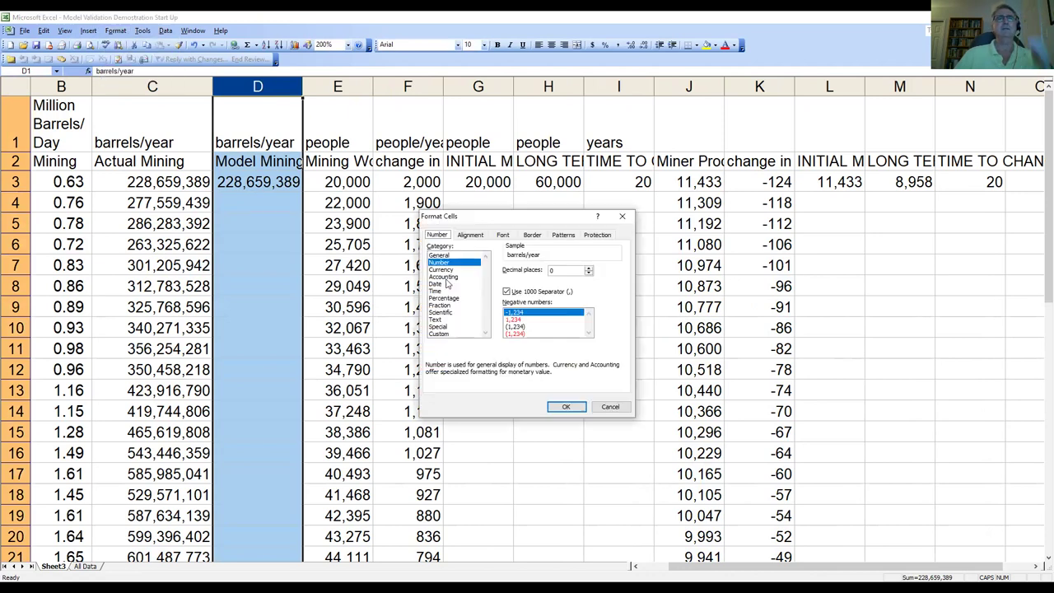
click(567, 409)
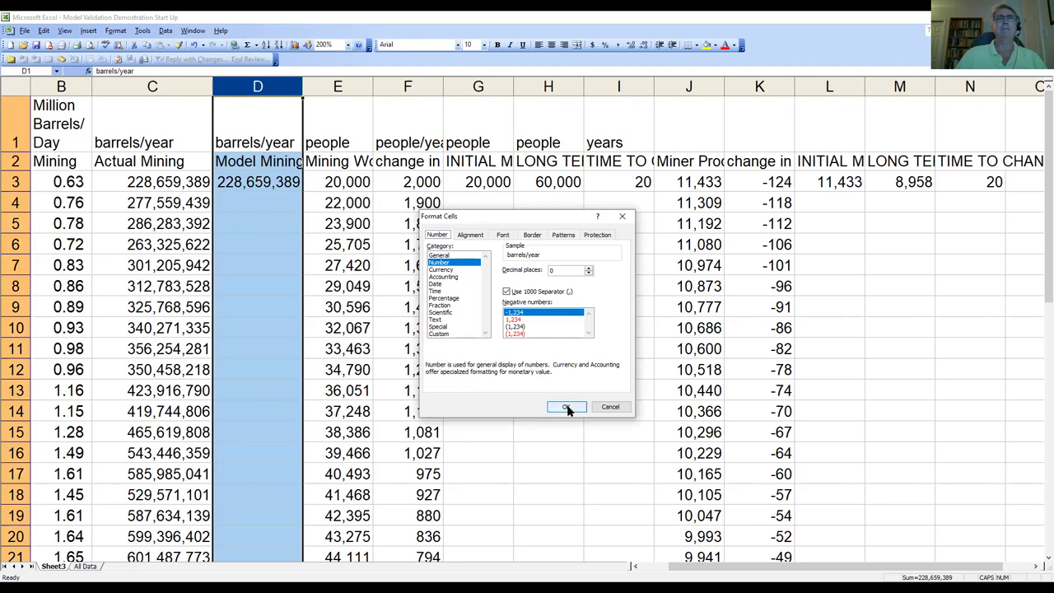
Copy the D3 model mining formula down through D48
click(253, 186)
click(147, 47)
drag(262, 203, 247, 233)
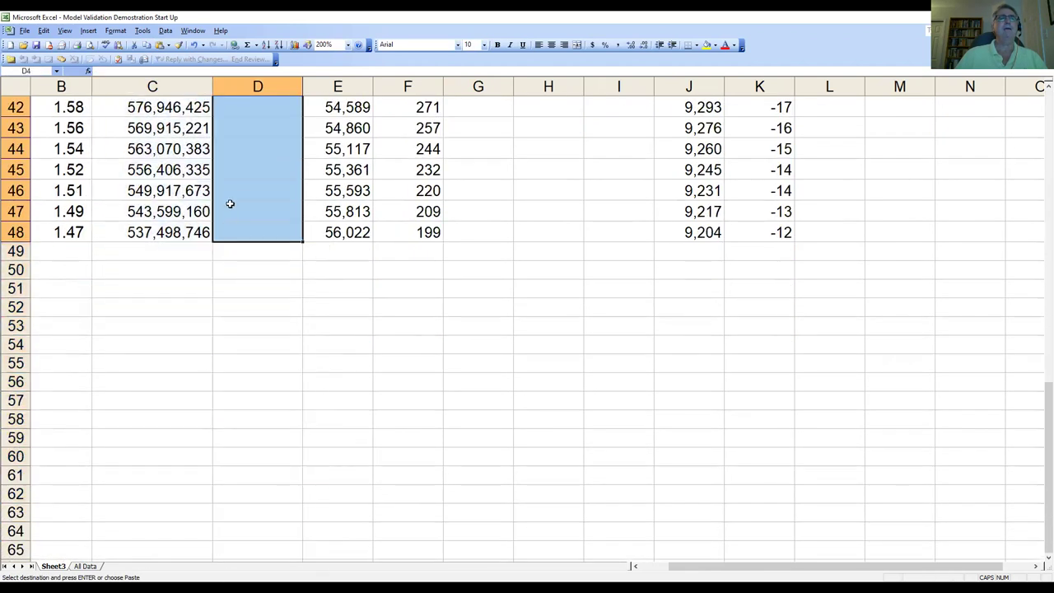
click(162, 47)
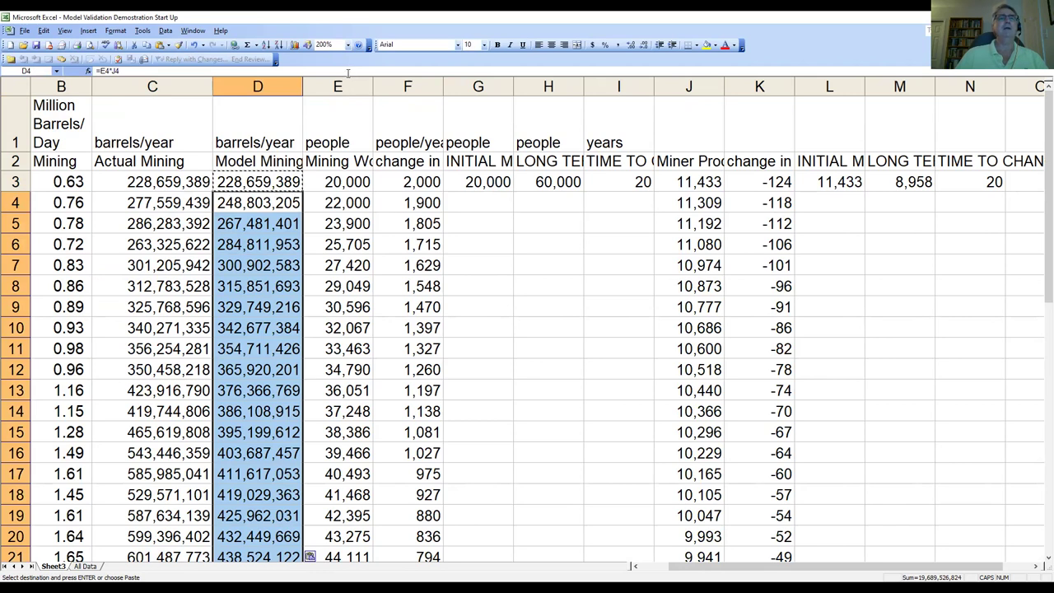
Zoom the sheet to 100% to show the whole 2005–2050 table
click(348, 46)
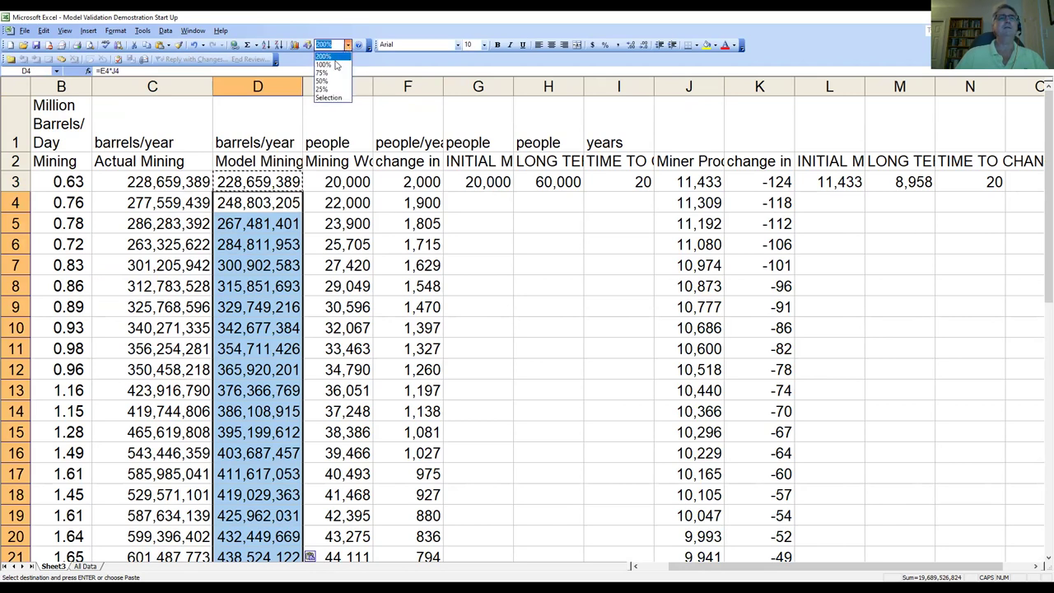
click(336, 66)
scroll(243, 167, up, 1)
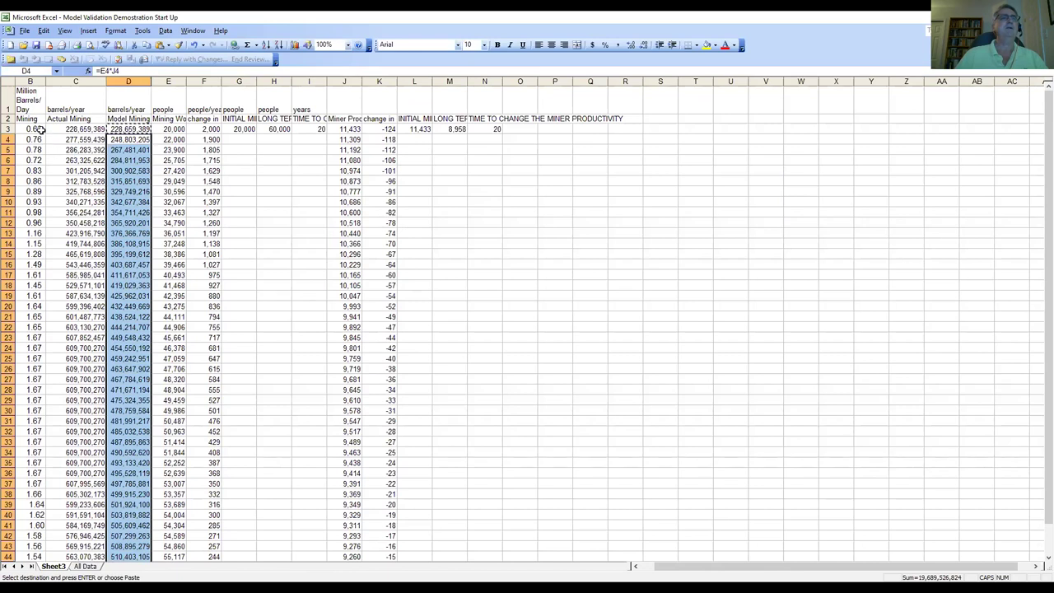
drag(684, 568, 643, 568)
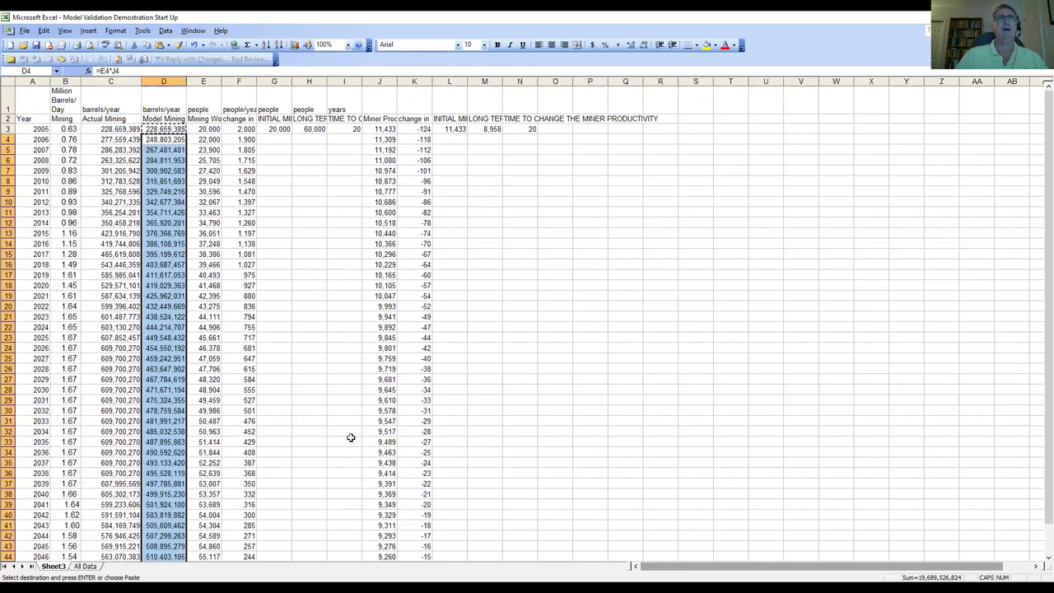
Select the Year column and the Actual and Model Mining data C2:D48 for charting
drag(39, 122, 37, 478)
scroll(74, 441, up, 4)
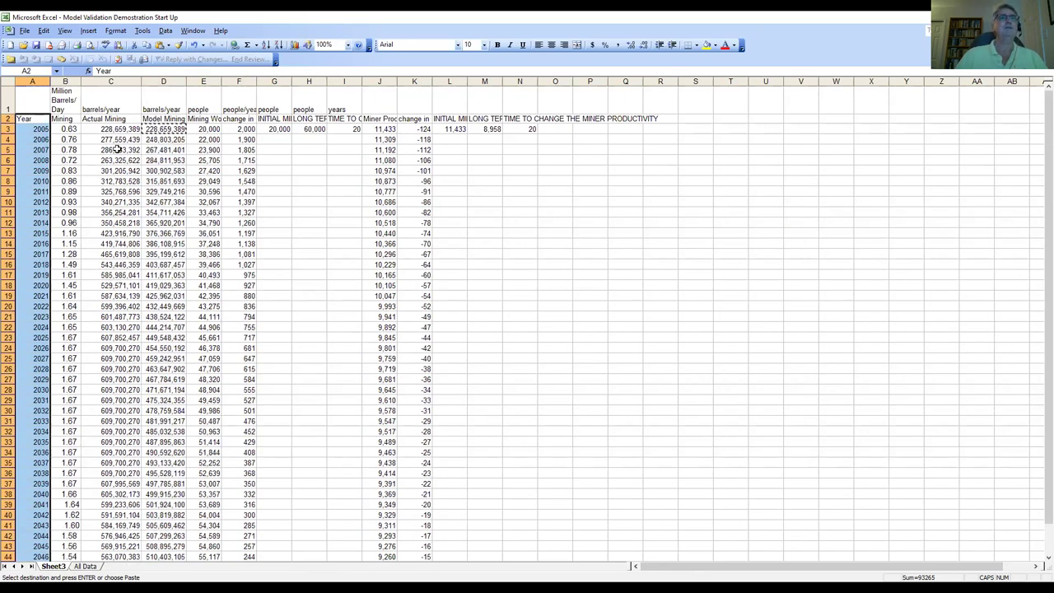
drag(116, 120, 169, 505)
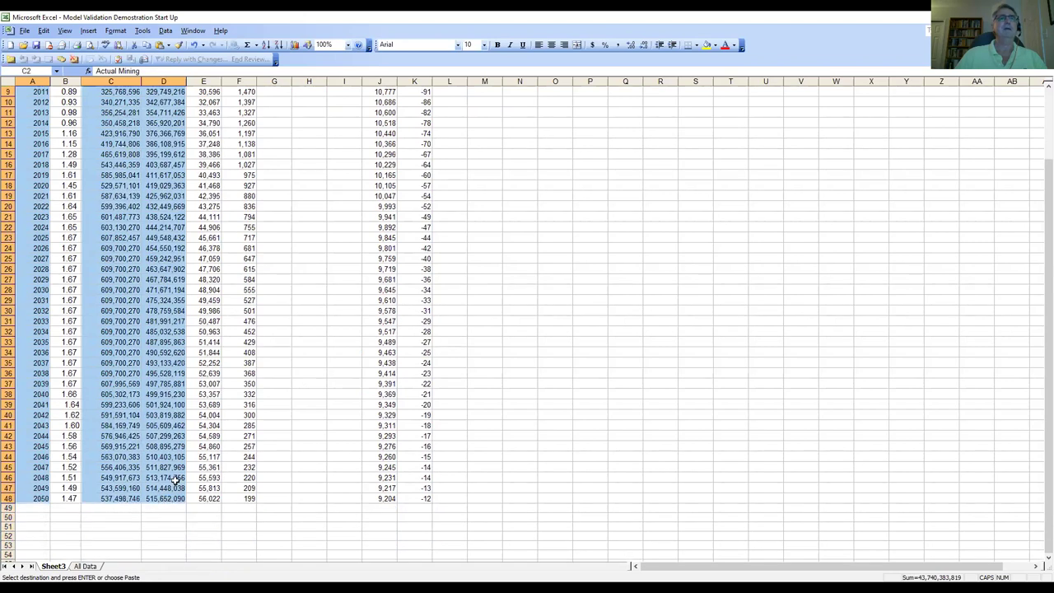
scroll(189, 474, up, 3)
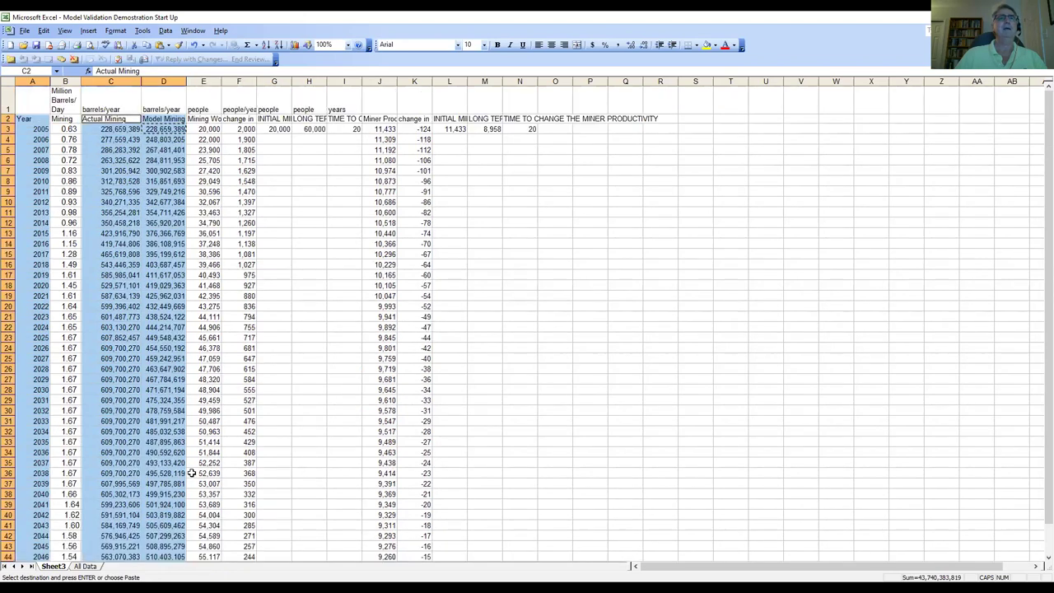
click(295, 45)
Create an XY scatter chart with lines from the selected mining data
click(449, 290)
click(534, 333)
click(614, 416)
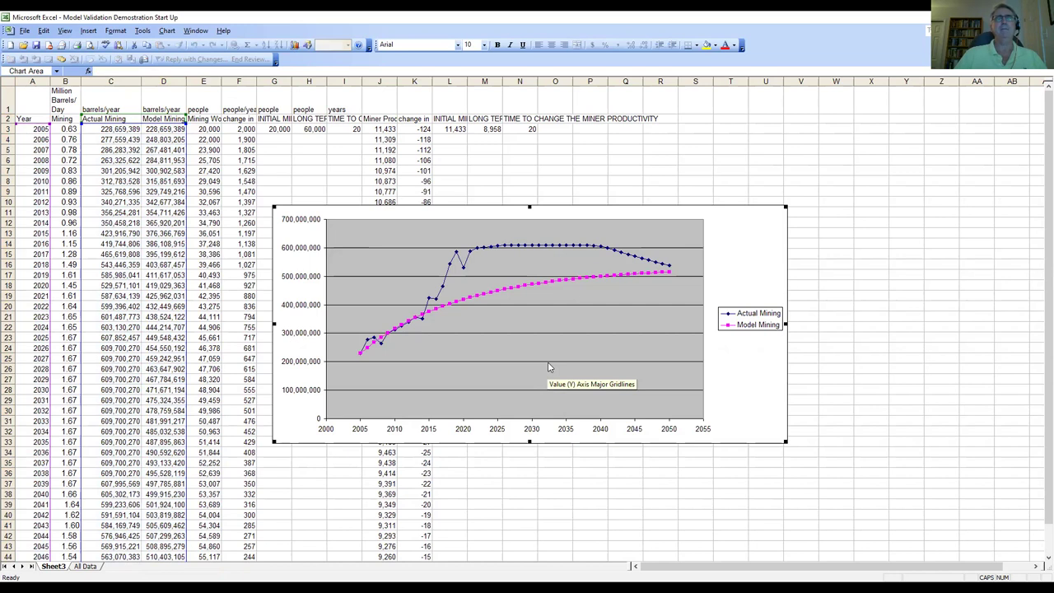
Change the chart's plot area background from grey to white
click(630, 301)
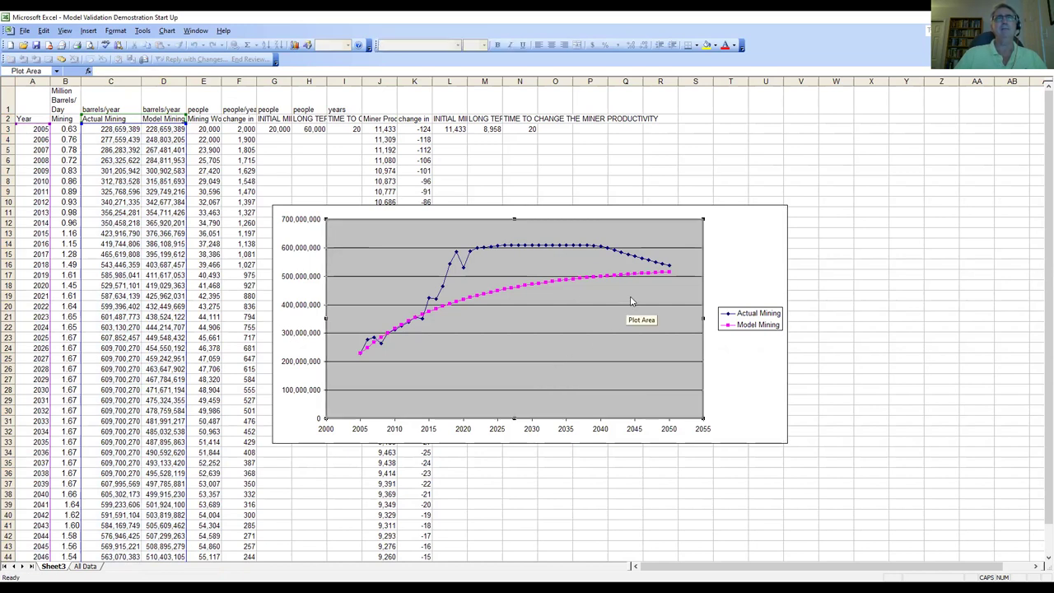
right_click(631, 299)
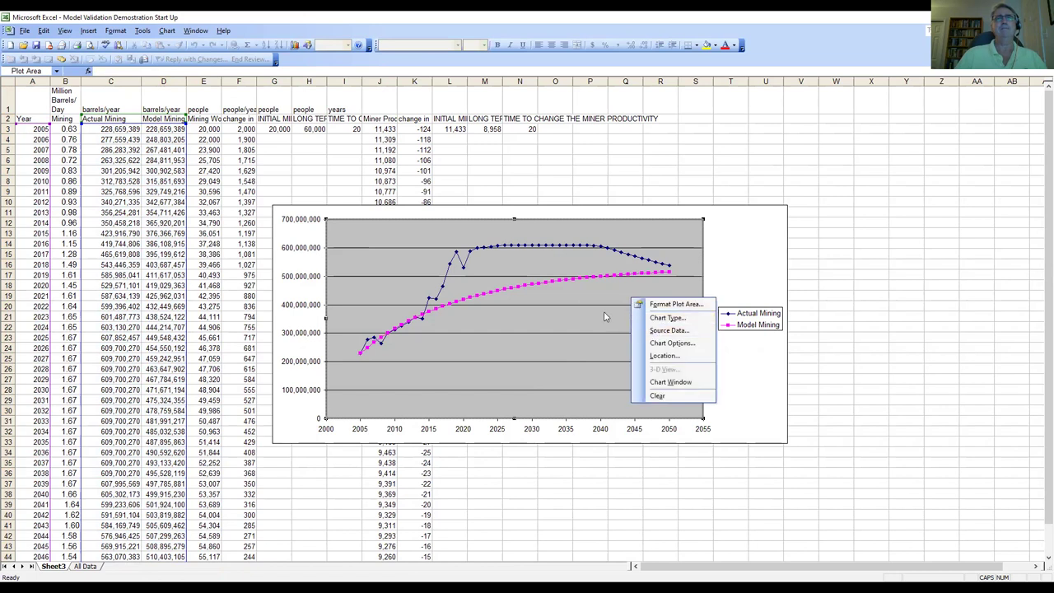
key(Escape)
right_click(604, 316)
key(Escape)
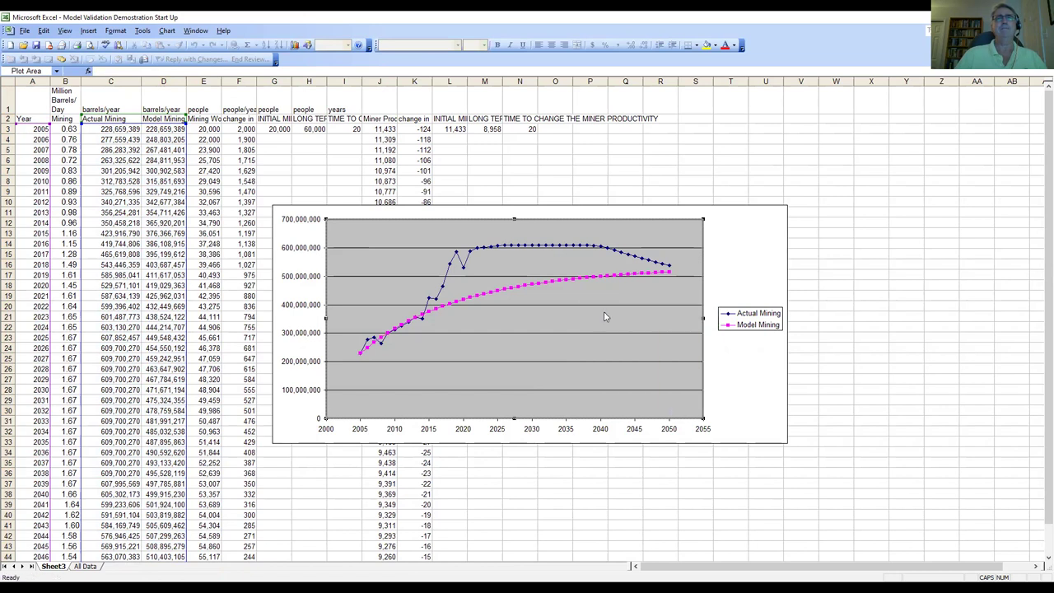
double_click(604, 316)
click(598, 316)
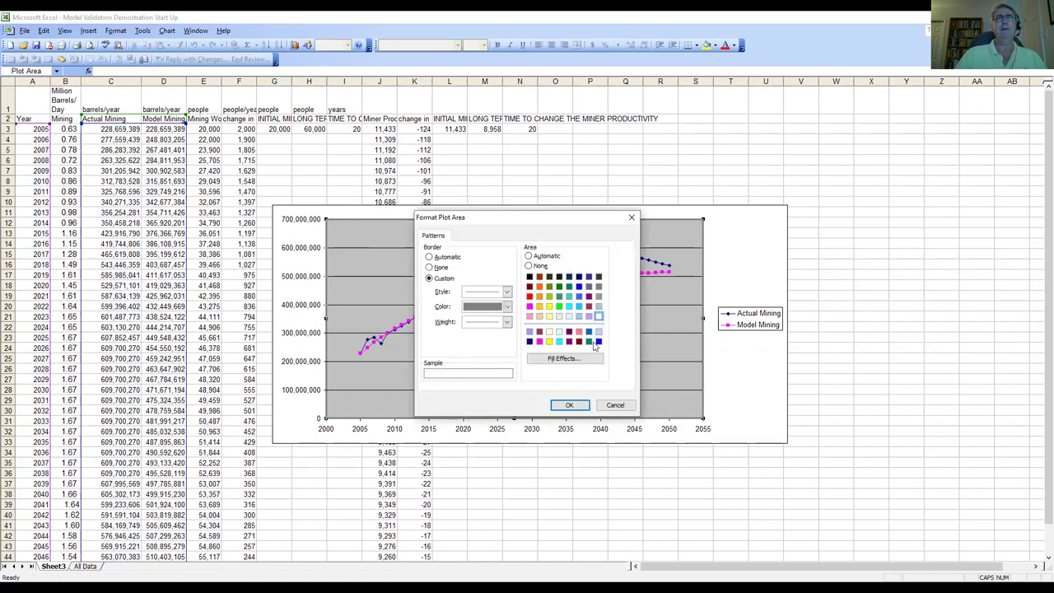
click(570, 405)
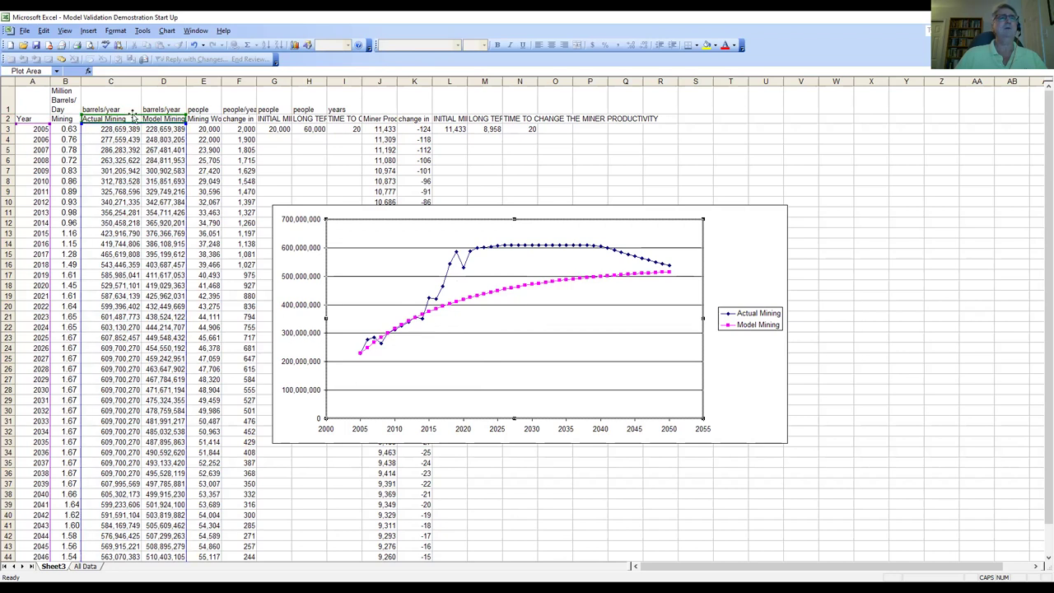
click(204, 81)
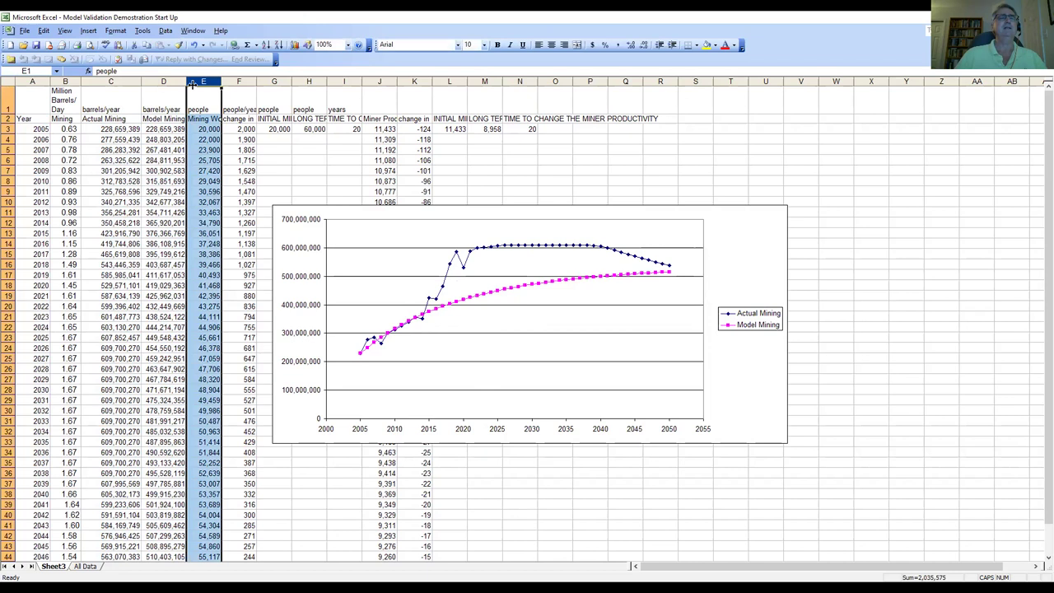
Insert a new column E headed 'Squared Error'
click(88, 30)
click(97, 55)
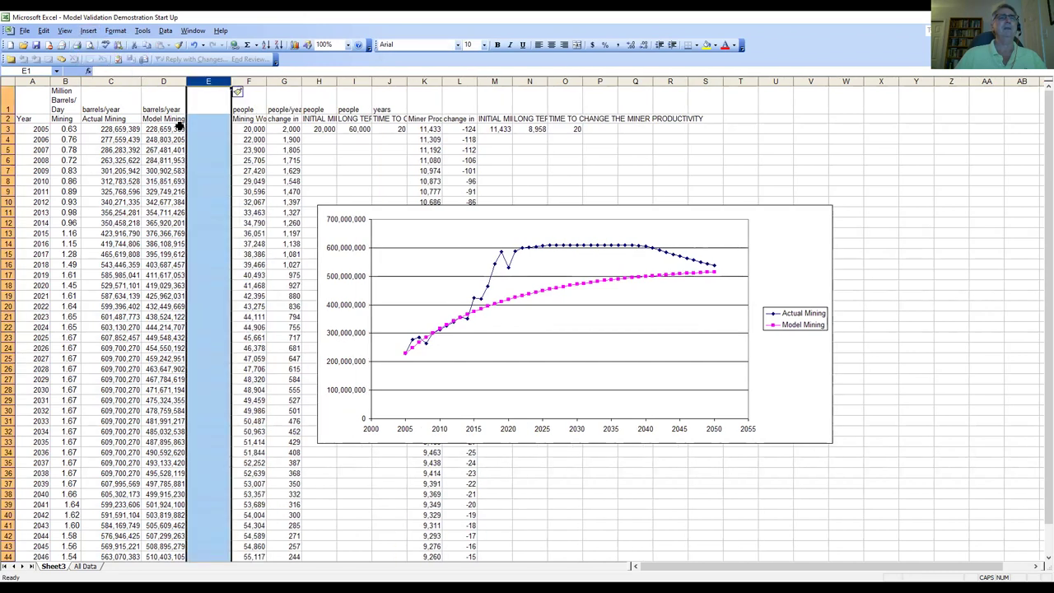
click(208, 120)
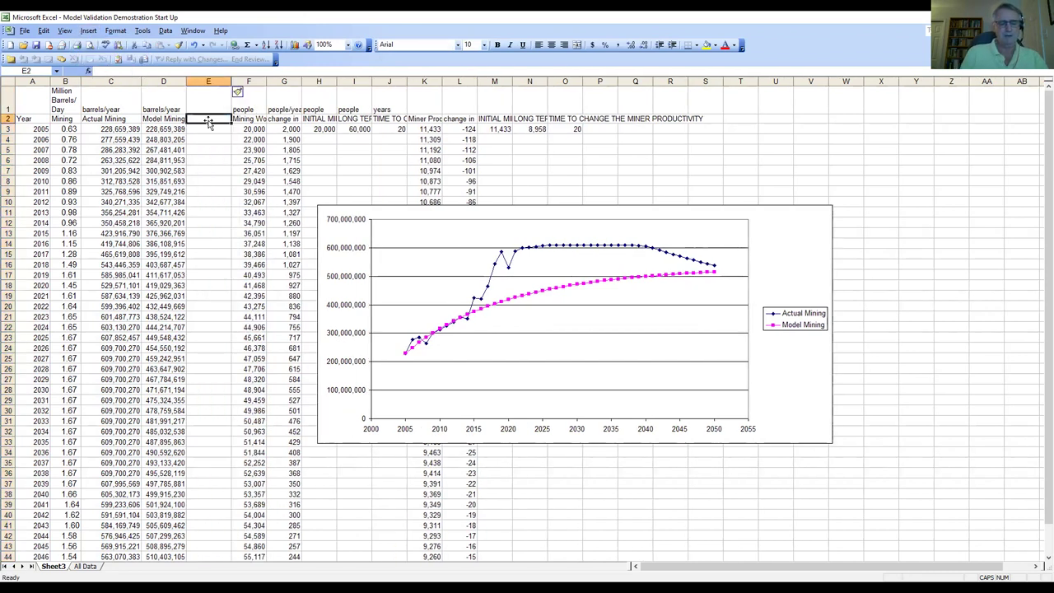
text(Squ)
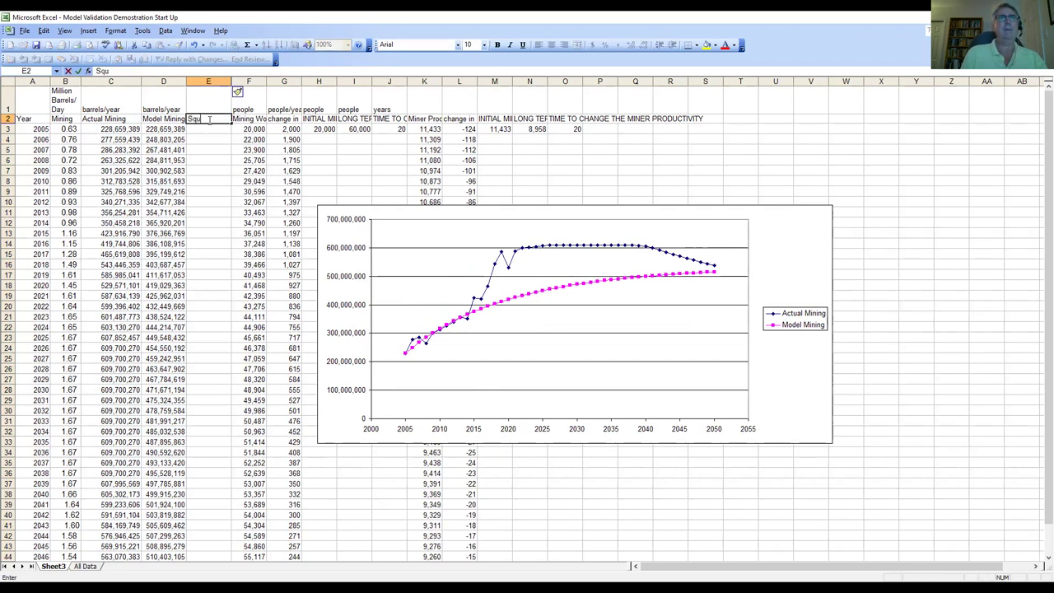
text(ared Error)
key(Return)
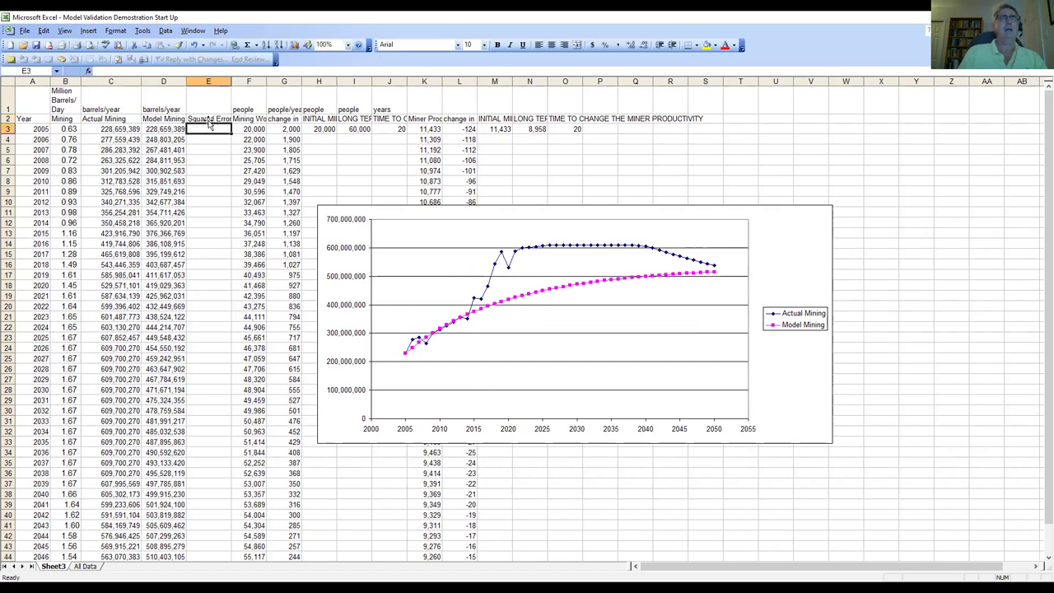
Enter the squared error formula =(C3-D3)^2 in E3
text(=)
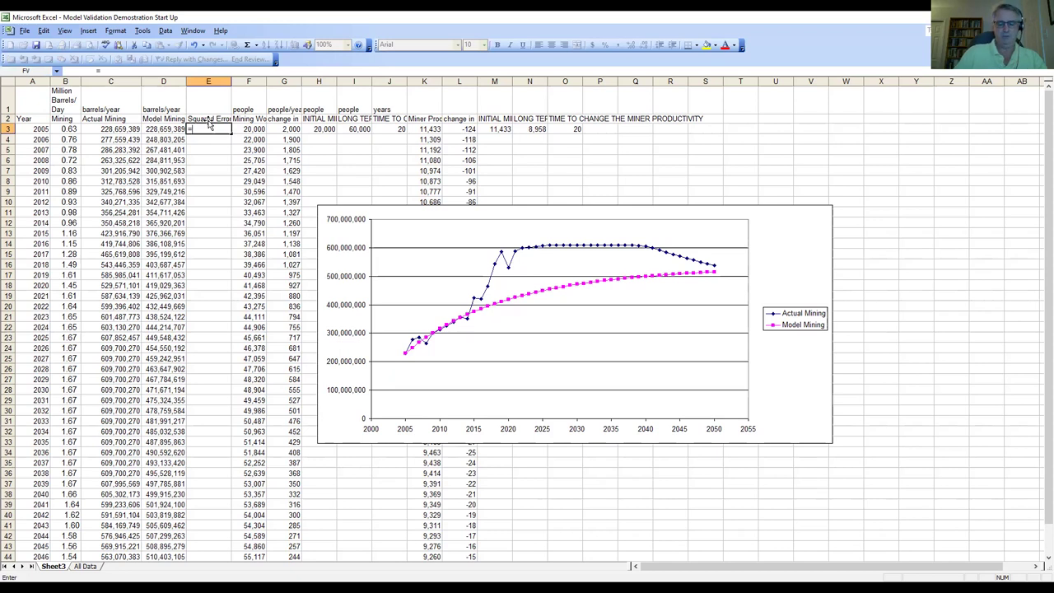
text(()
click(125, 128)
text(-)
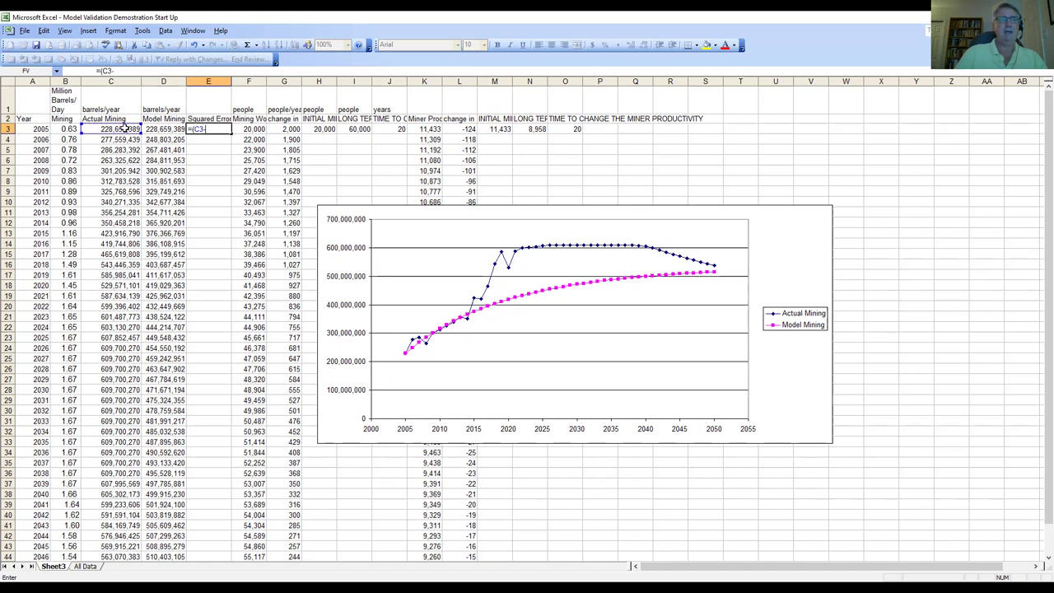
click(165, 130)
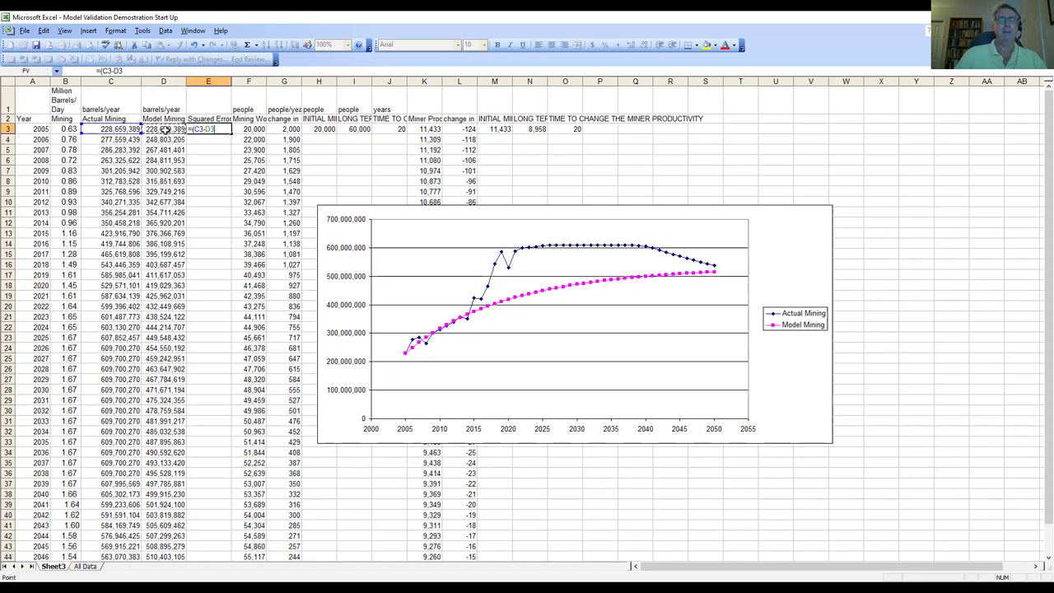
text()^2)
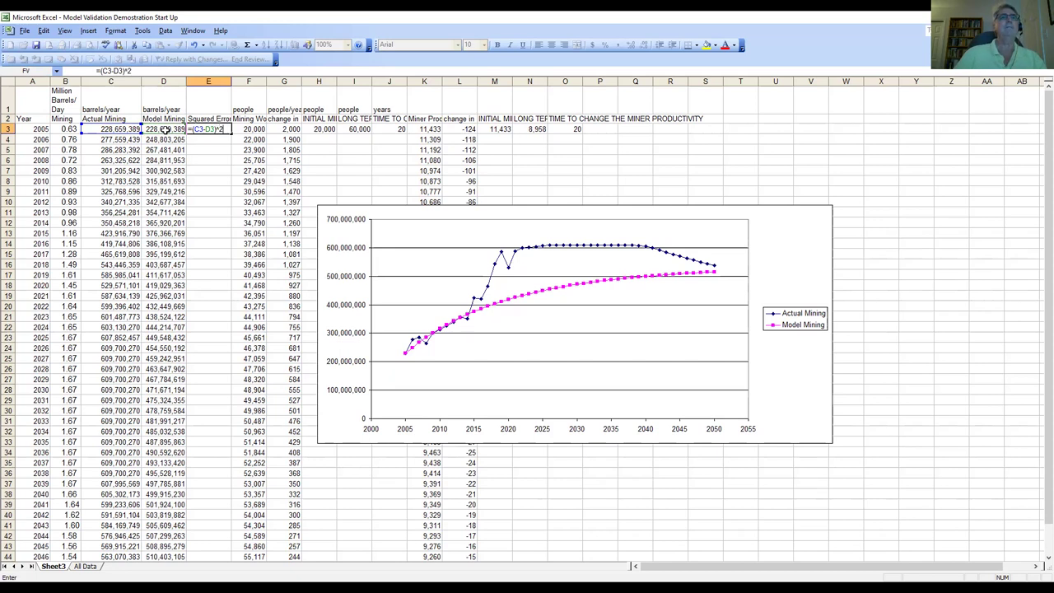
key(Return)
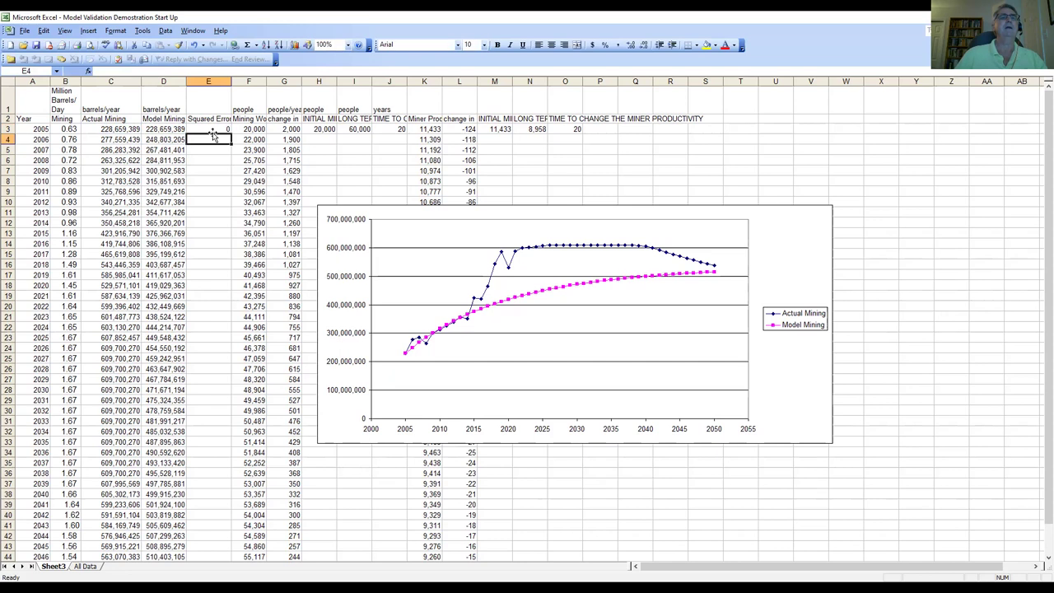
Copy the E3 squared error formula down through E48
click(214, 129)
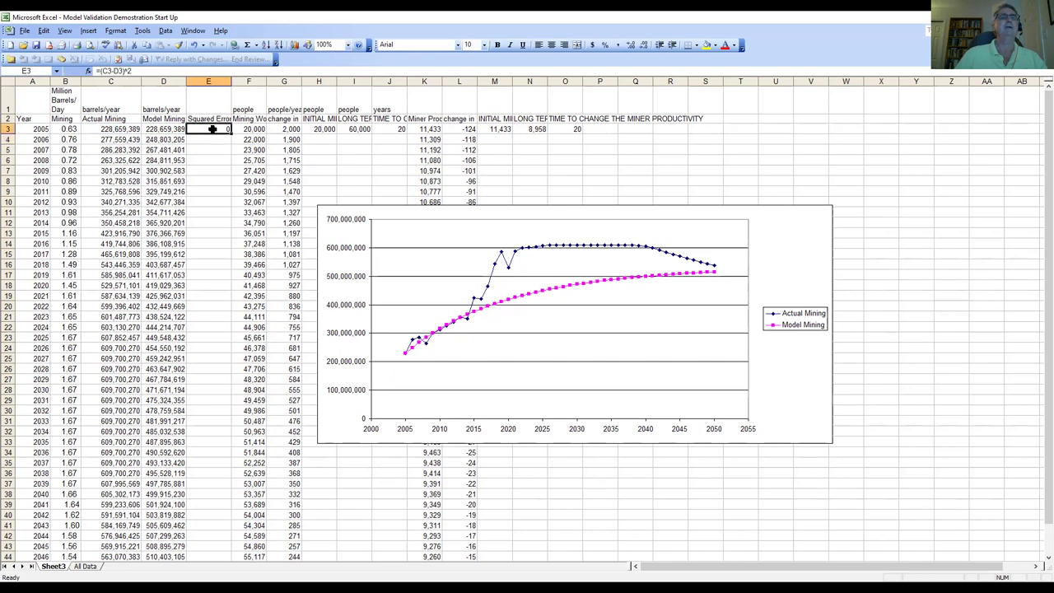
click(147, 45)
click(213, 141)
drag(214, 140, 222, 354)
click(160, 45)
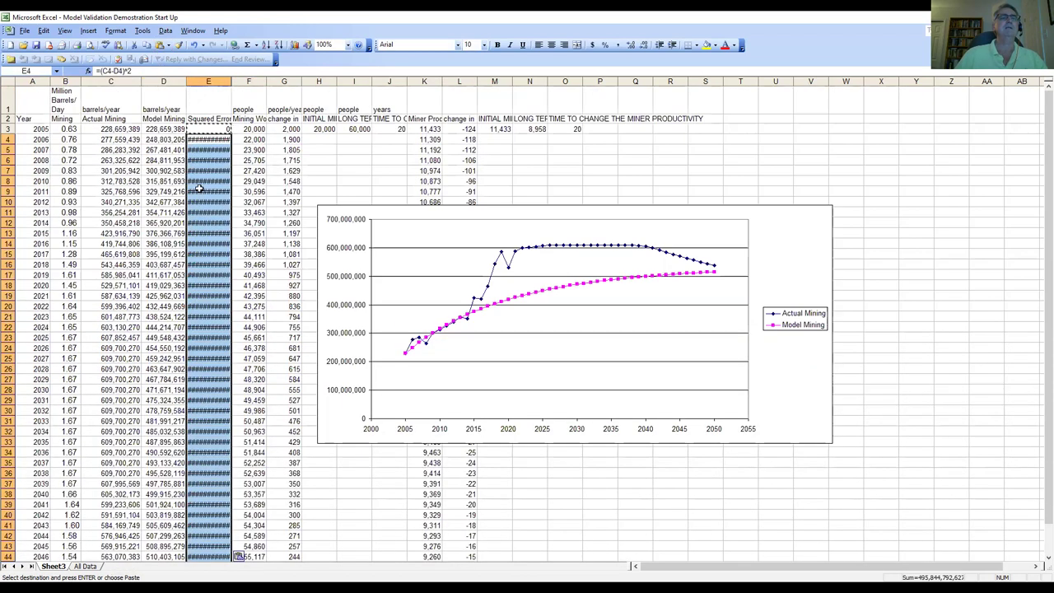
Format column E as Scientific with 2 decimal places, e.g. 8.27E+14
click(120, 33)
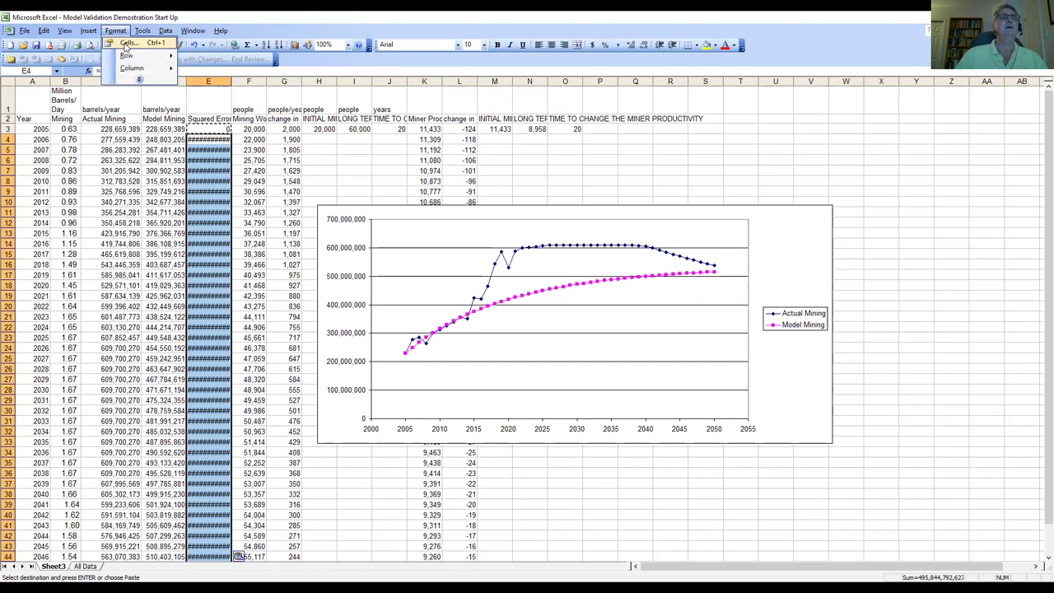
click(124, 45)
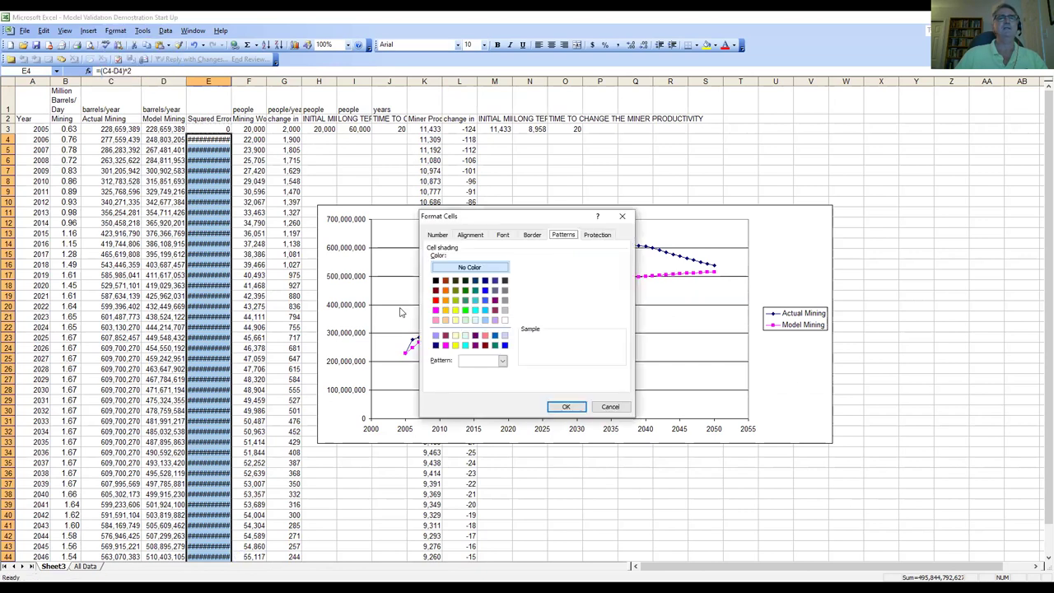
click(438, 235)
click(433, 314)
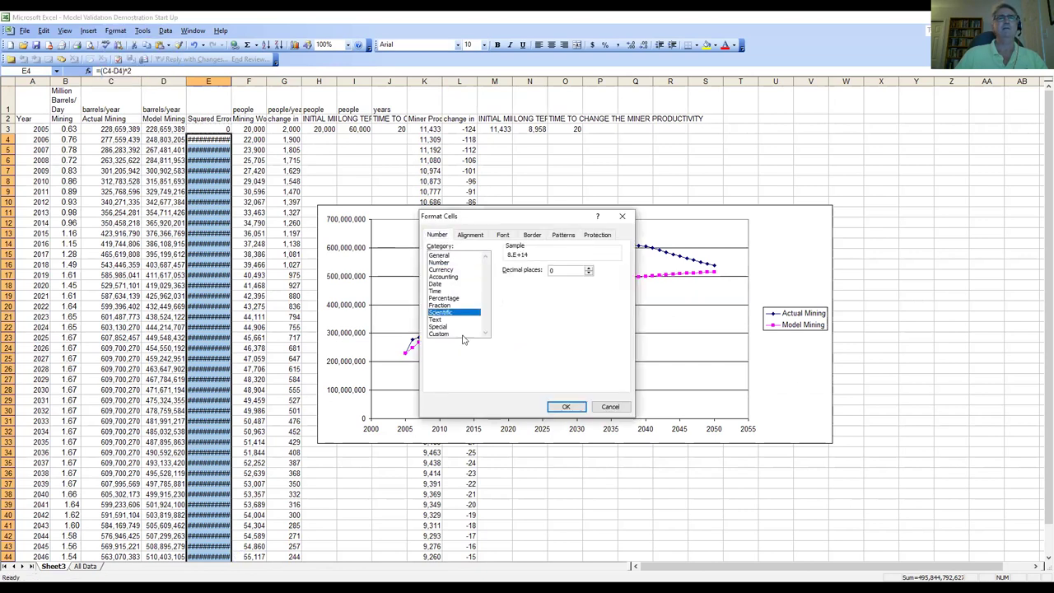
click(589, 273)
click(589, 268)
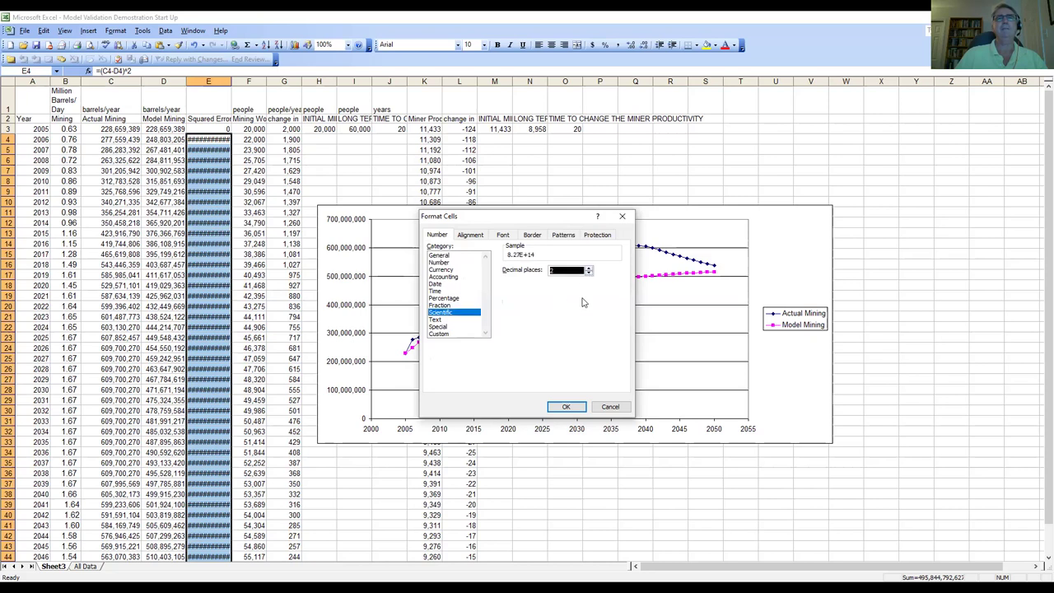
click(567, 407)
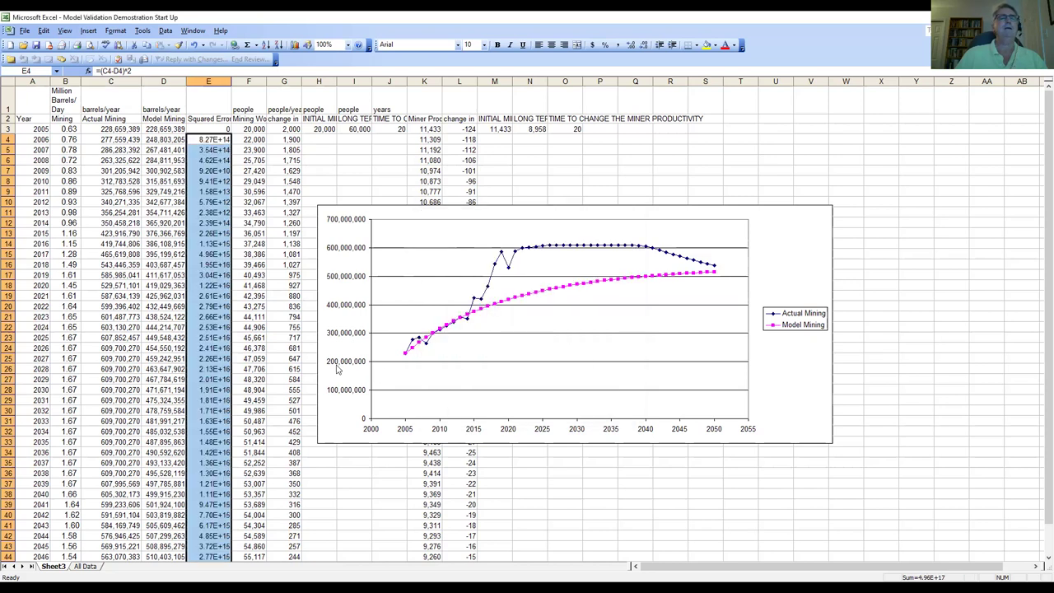
click(251, 81)
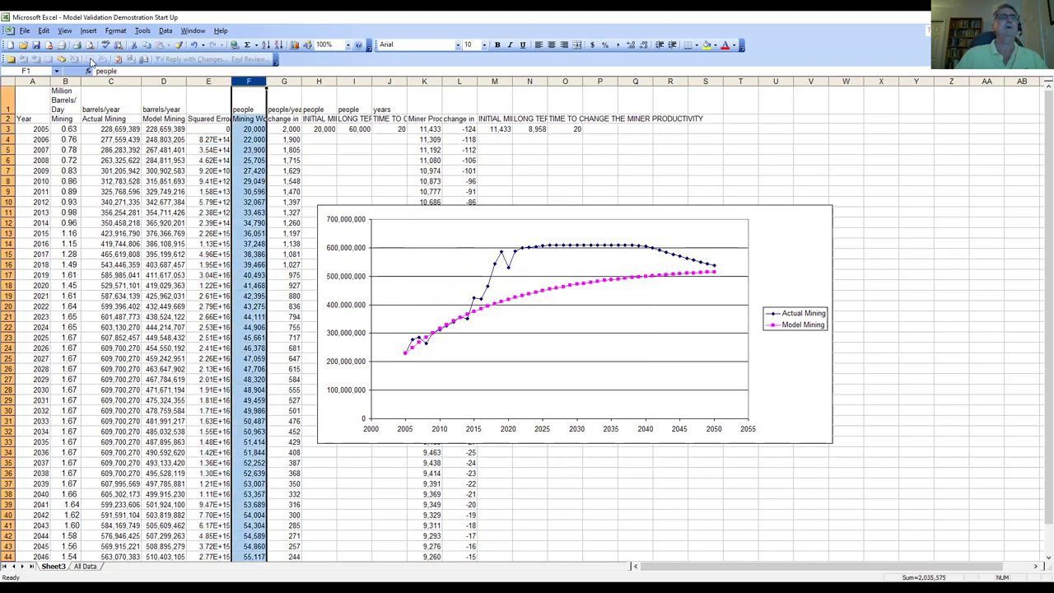
Insert a new column F headed 'Sum of Squared Error'
click(88, 30)
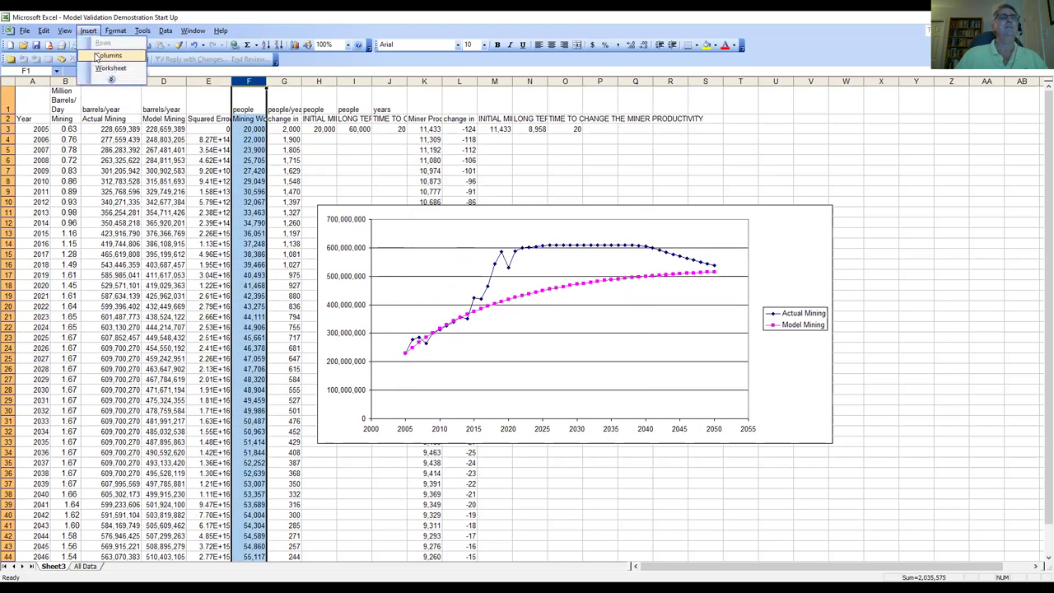
click(99, 55)
click(251, 121)
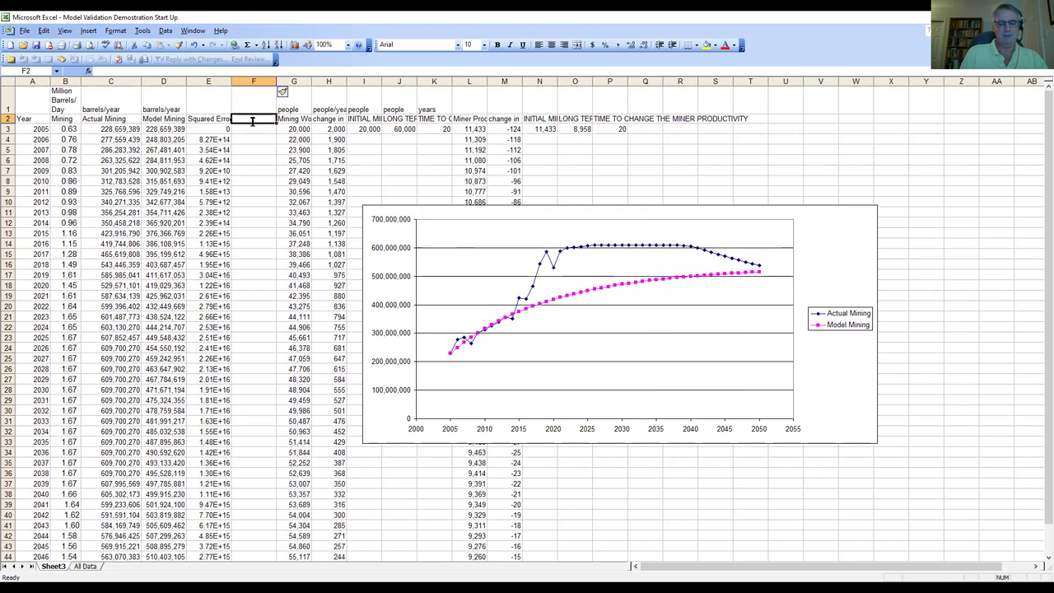
text(Sum of)
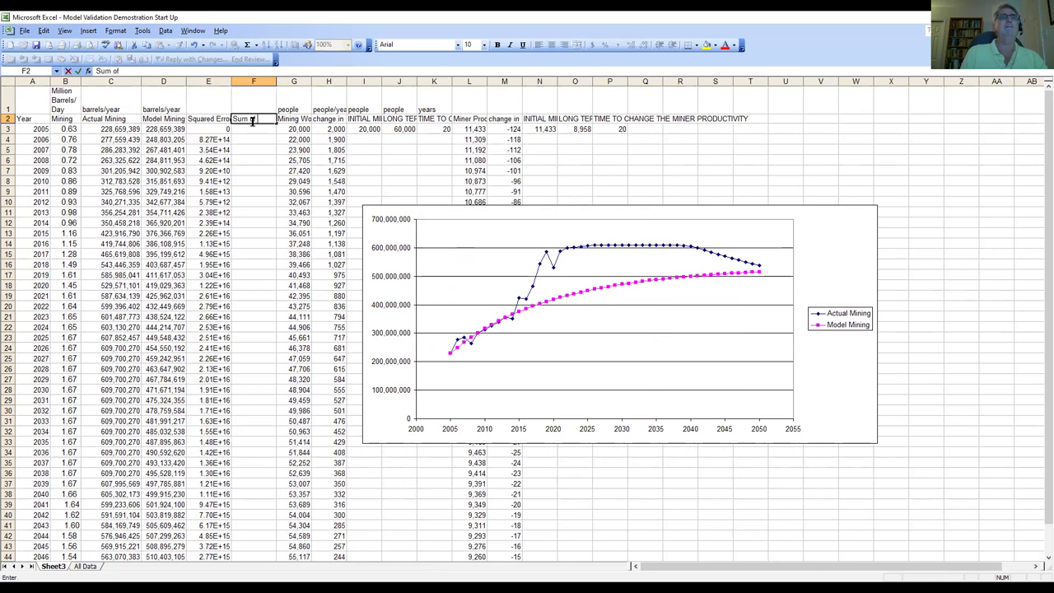
text( Squard)
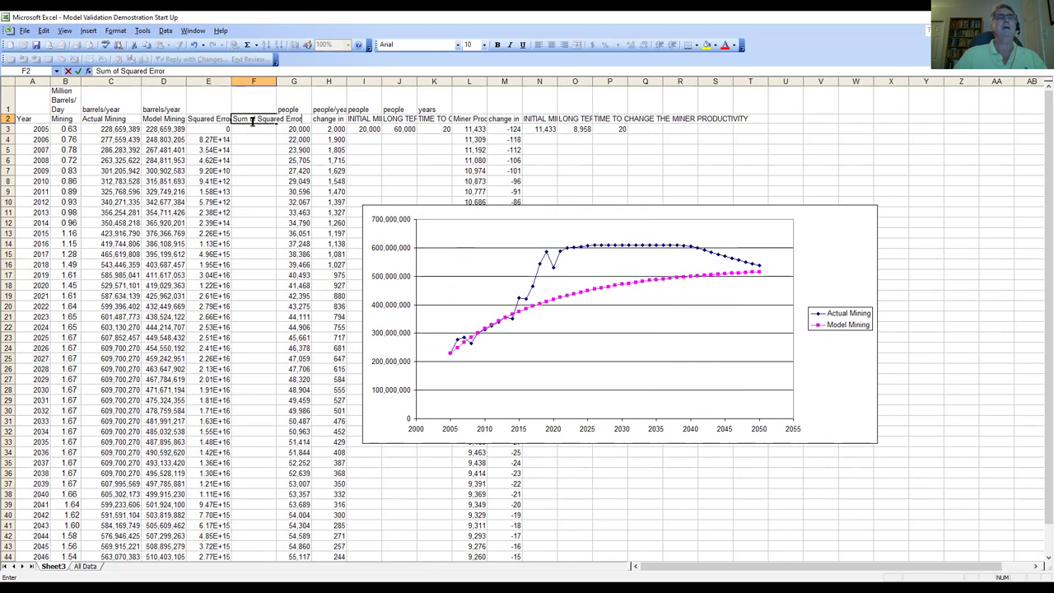
click(248, 129)
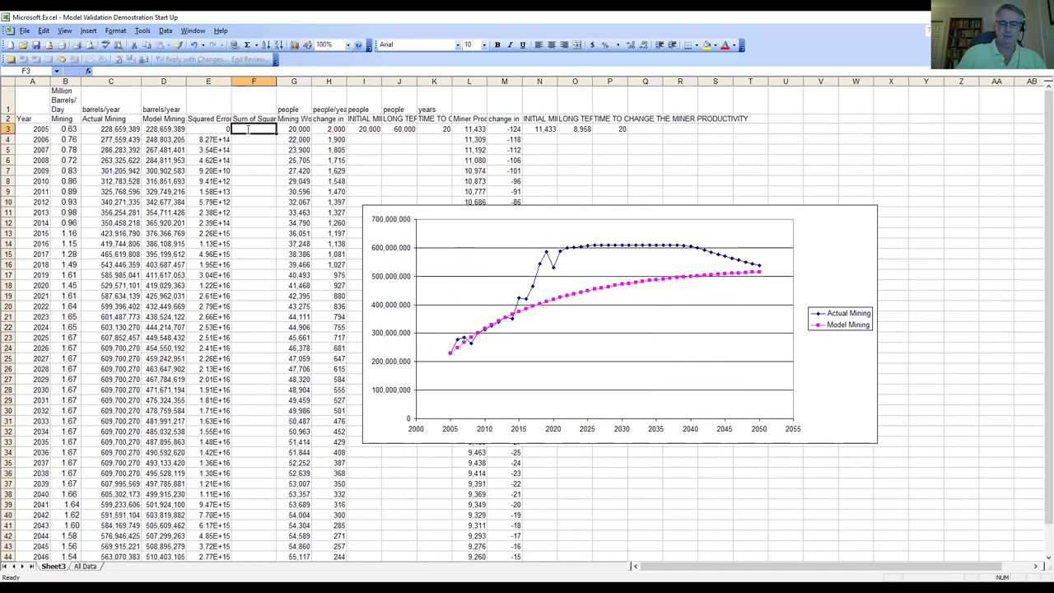
Total the squared errors with =SUM(E3:E48) in F3
text(=sum)
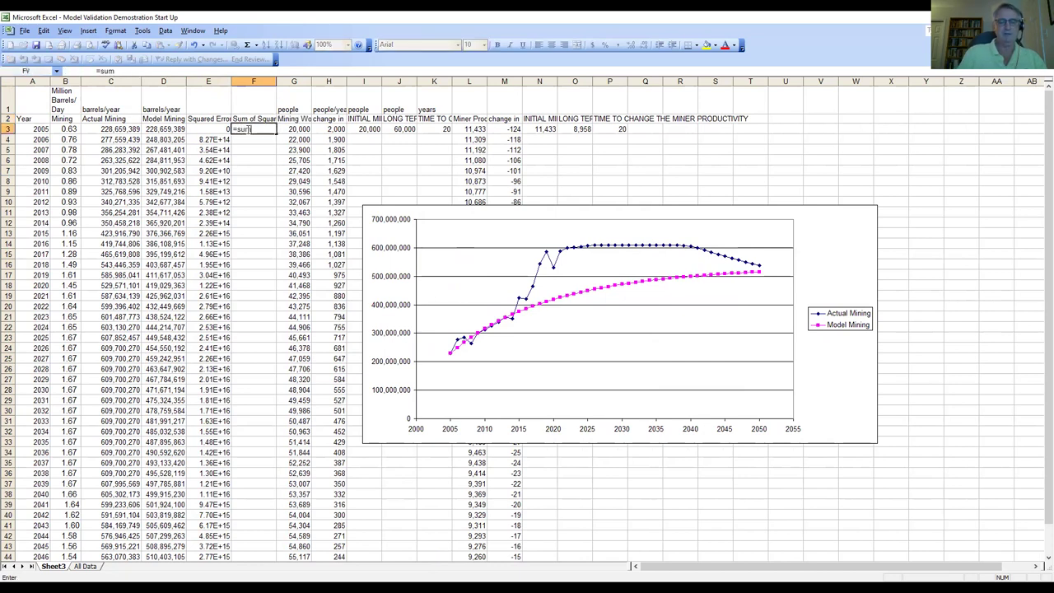
text(()
drag(216, 130, 215, 474)
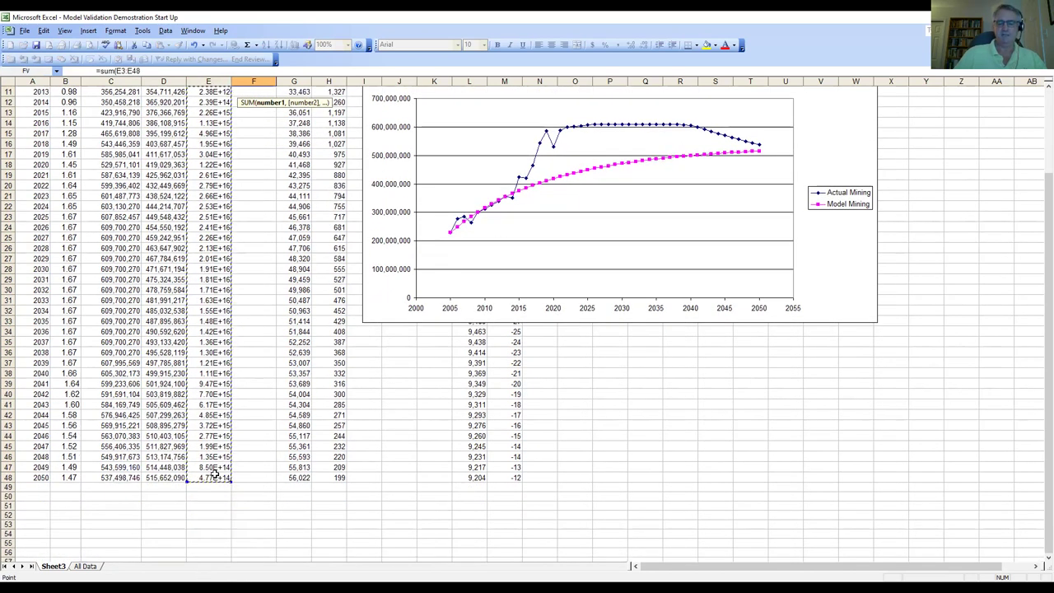
key(Return)
scroll(214, 474, up, 1)
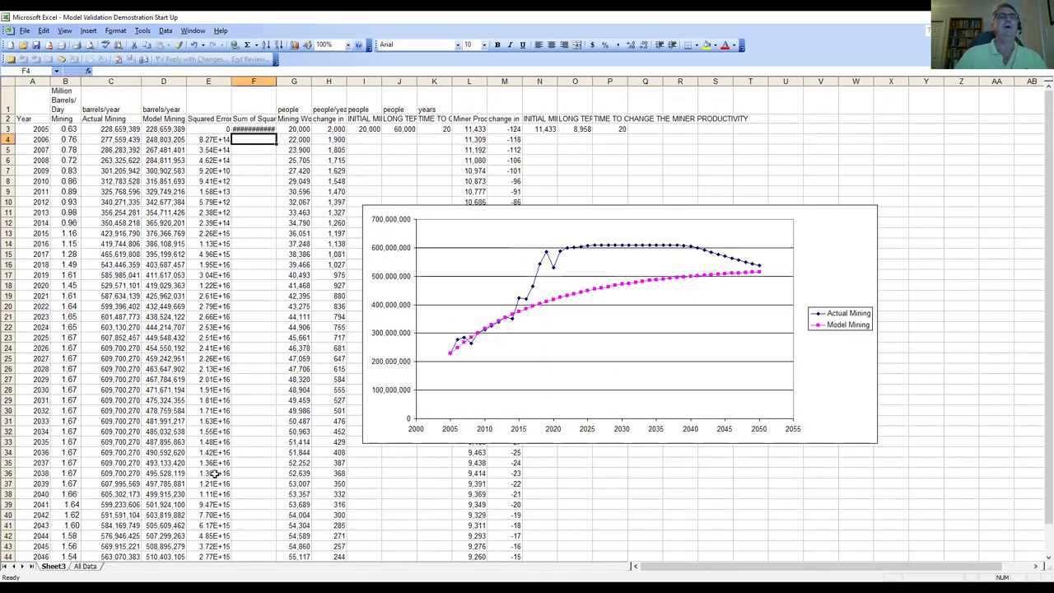
click(255, 128)
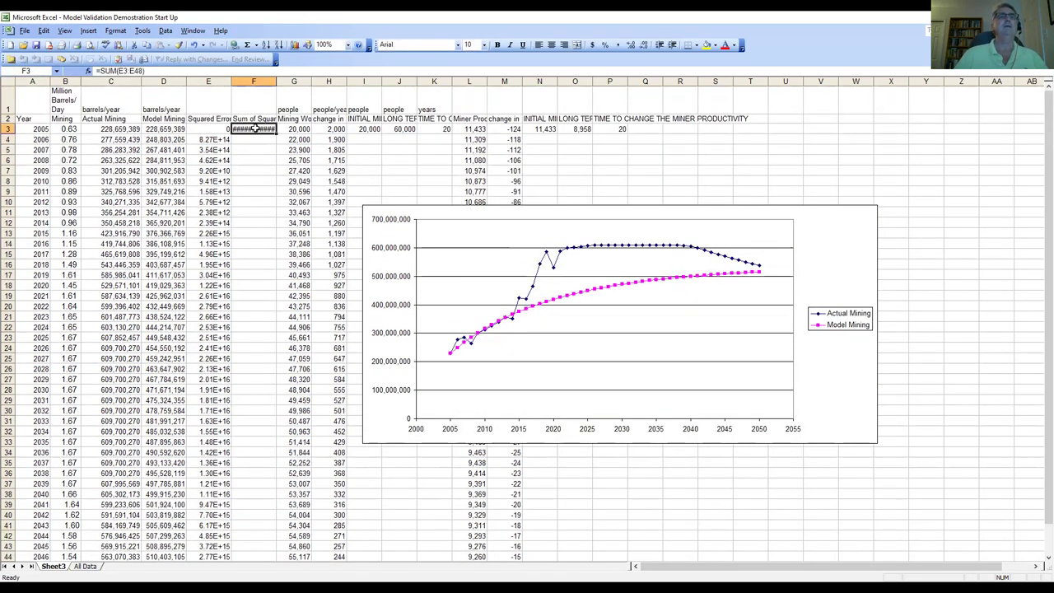
Format F3 in scientific notation with two decimals so it reads 4.96E+17
click(115, 30)
click(128, 45)
click(438, 313)
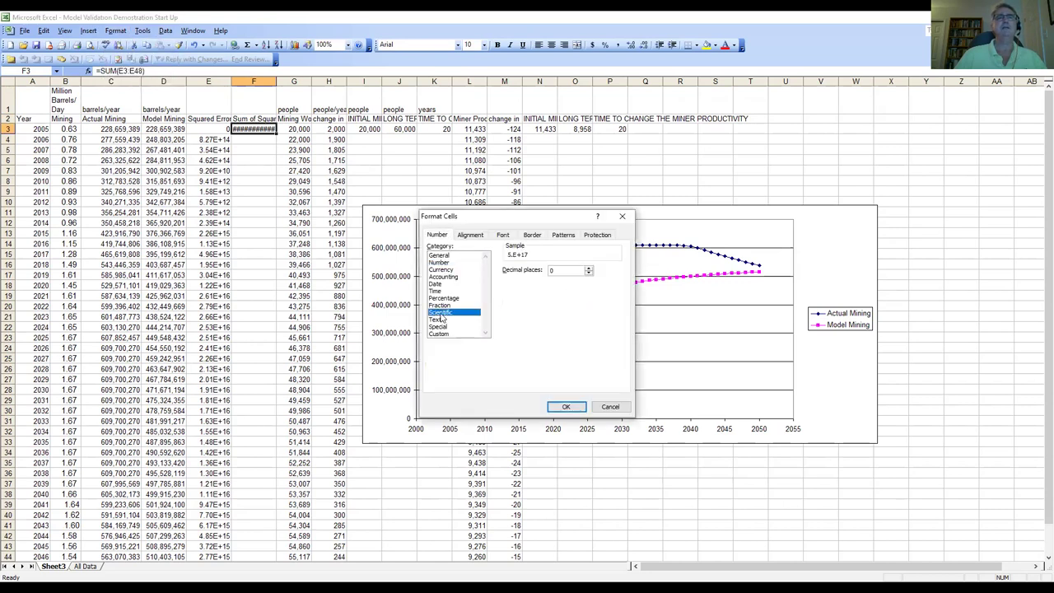
click(589, 274)
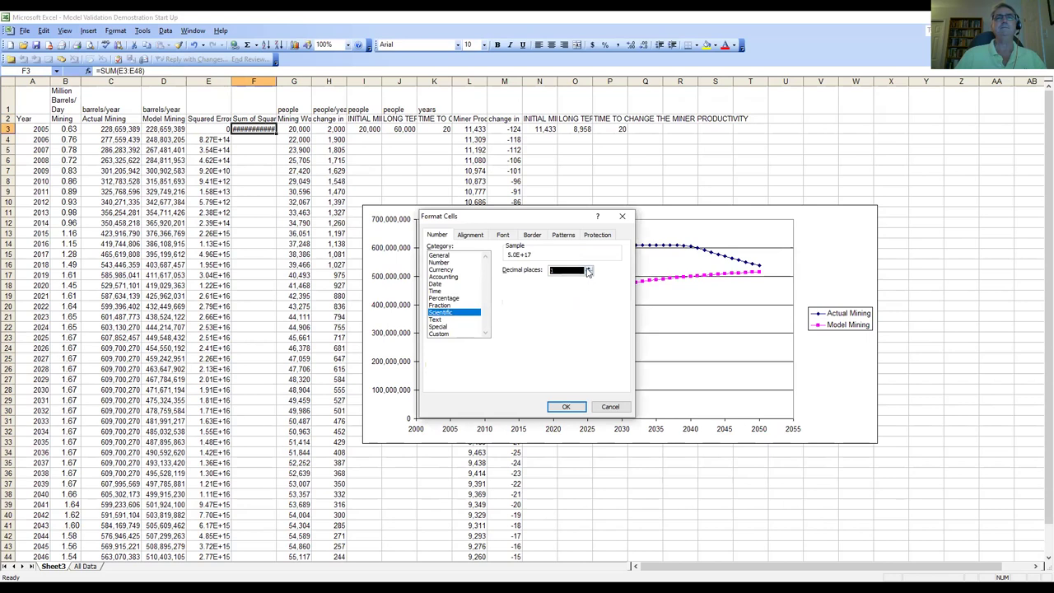
click(566, 407)
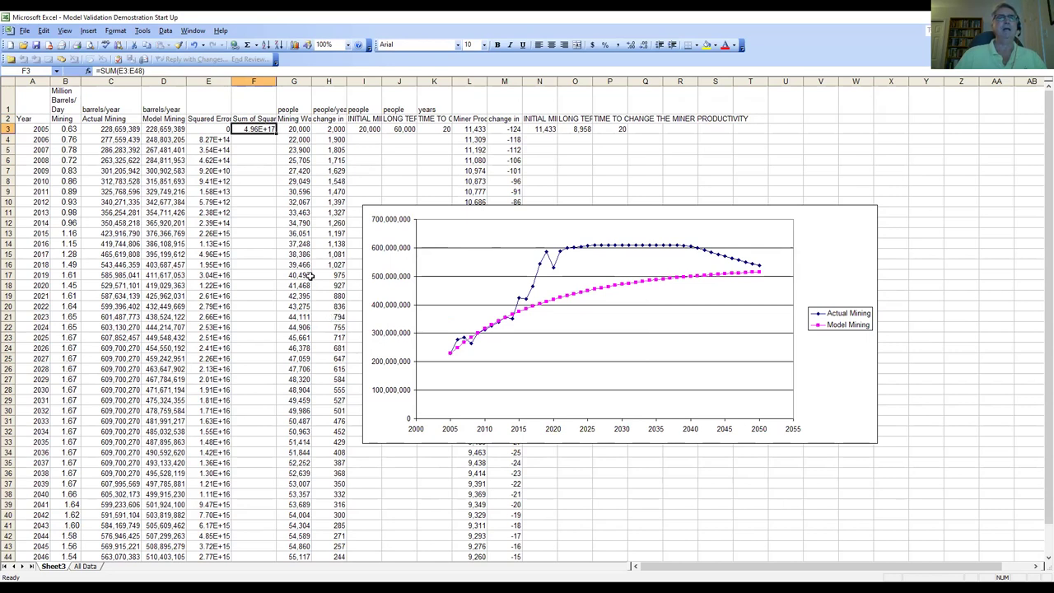
click(143, 31)
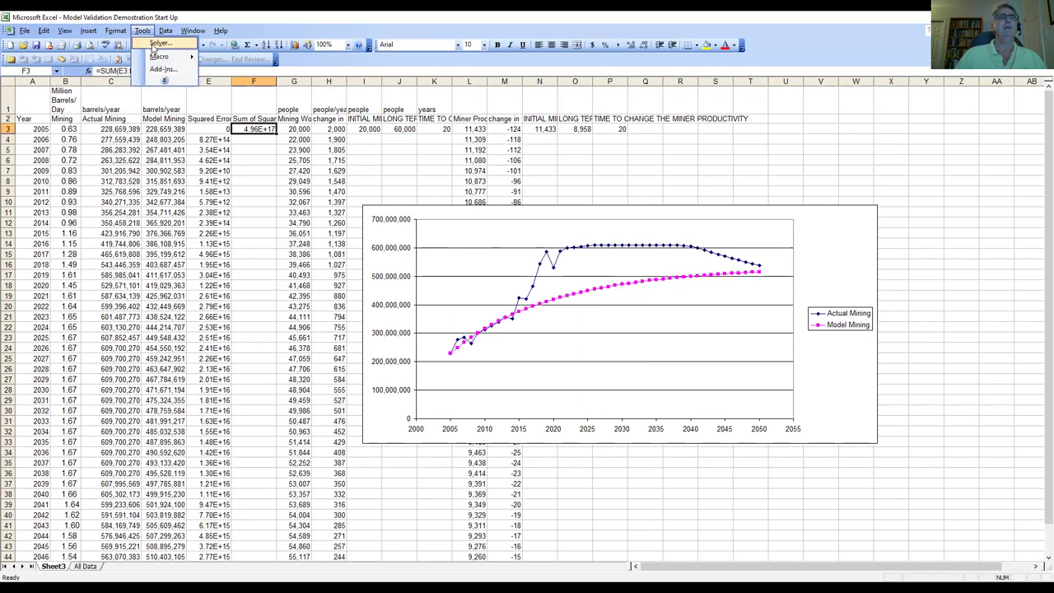
Set Solver to minimise $F$3 by changing cells J3:K3 and N3:P3
click(157, 44)
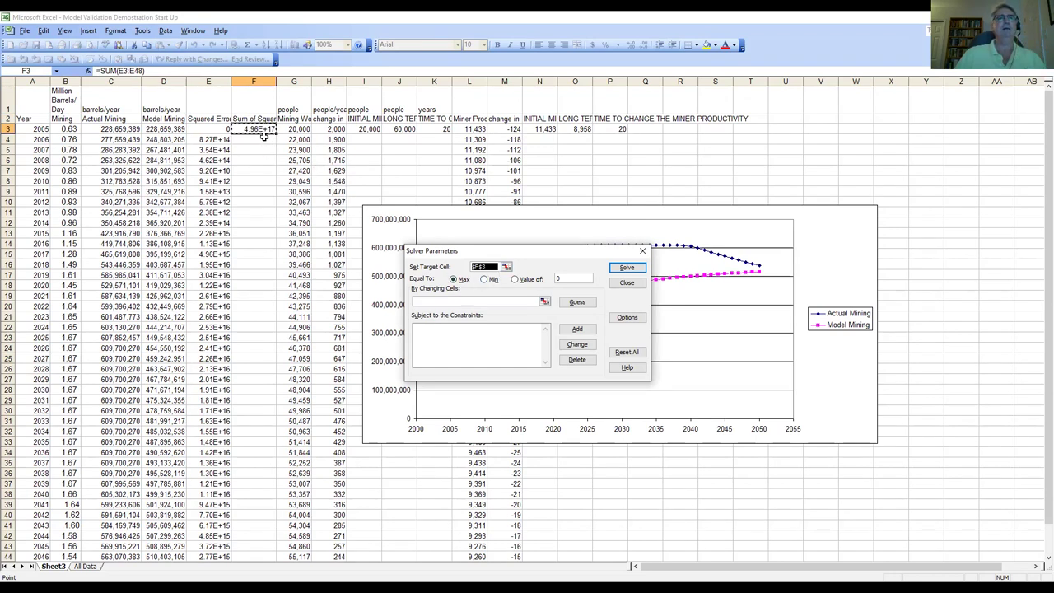
click(484, 280)
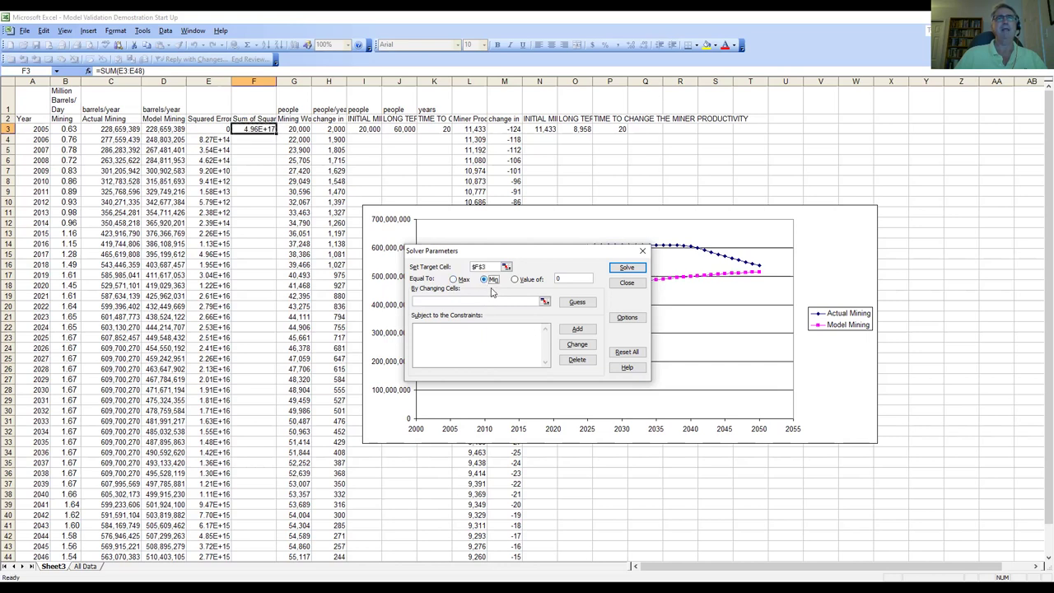
click(544, 303)
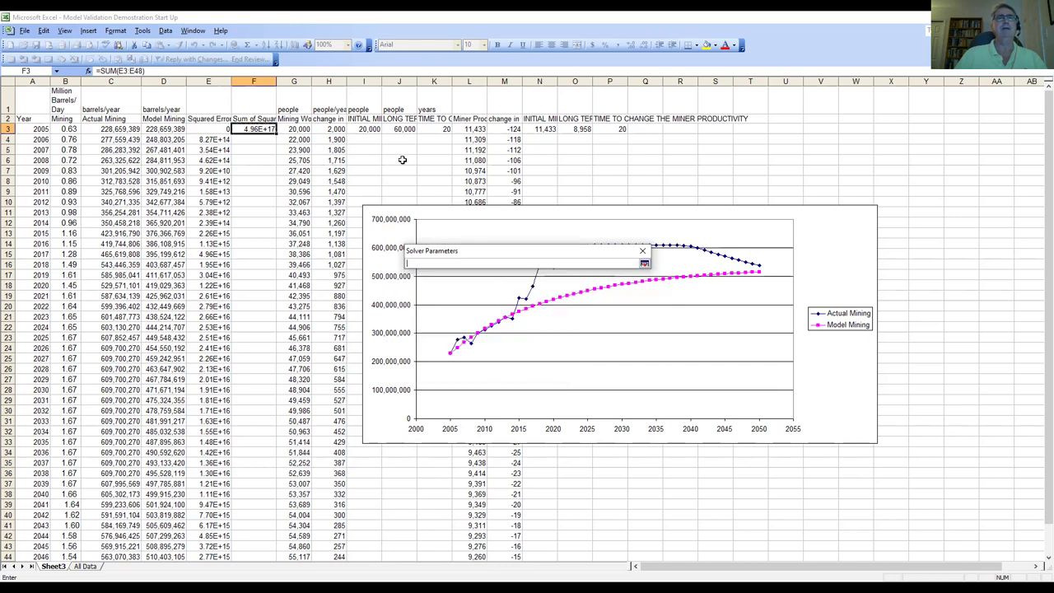
drag(401, 131, 424, 131)
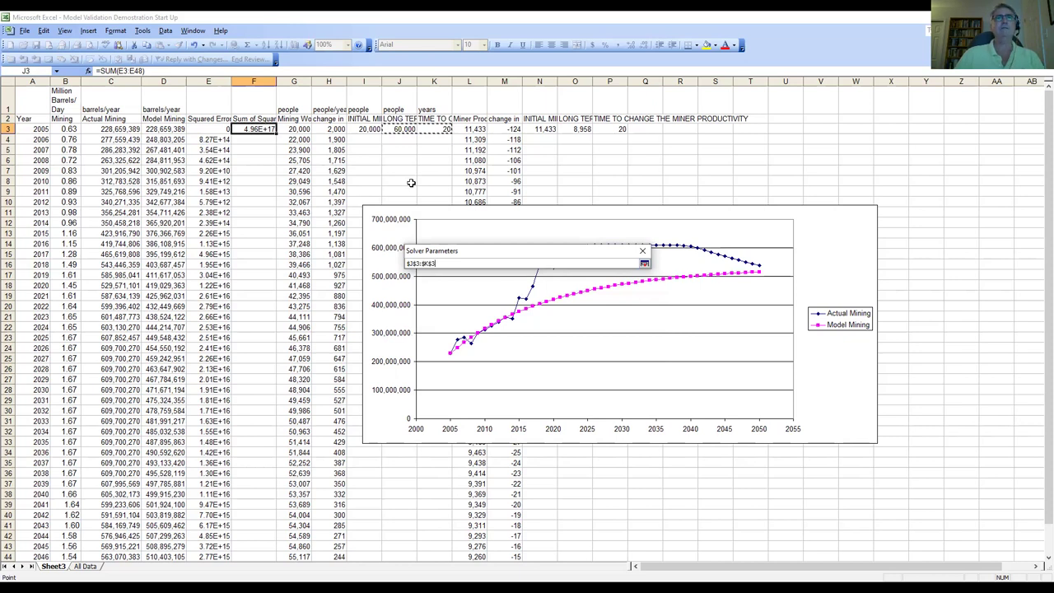
text(,)
drag(546, 130, 603, 134)
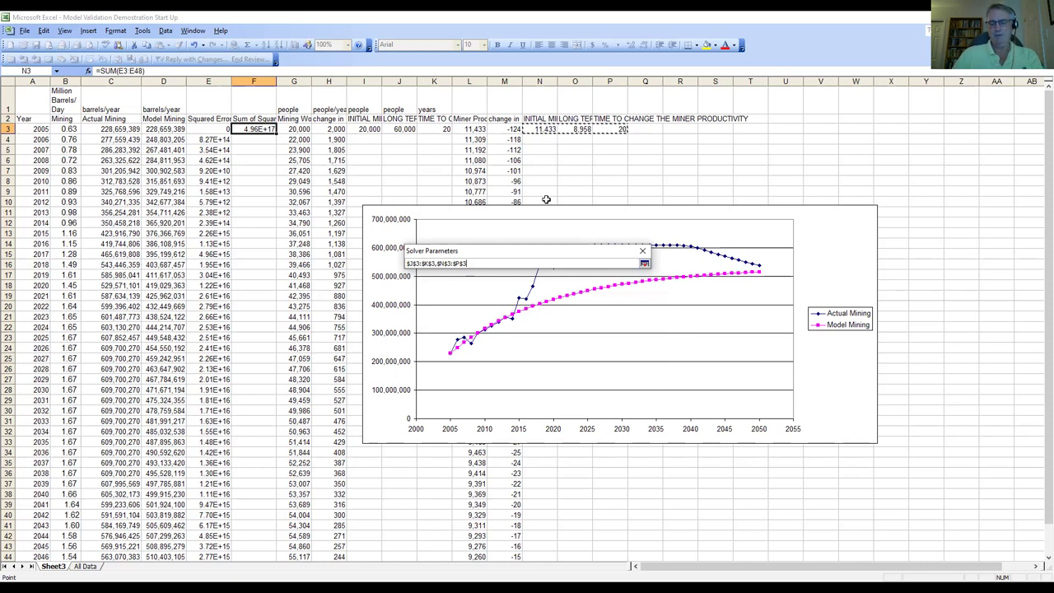
key(Return)
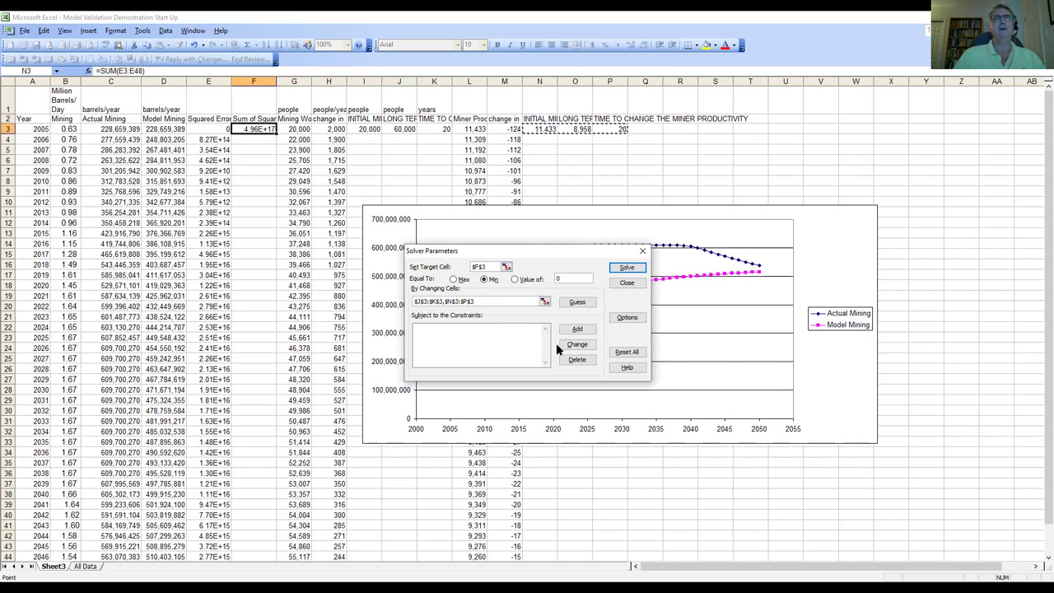
Turn on Assume Non-Negative in Solver's options
click(622, 318)
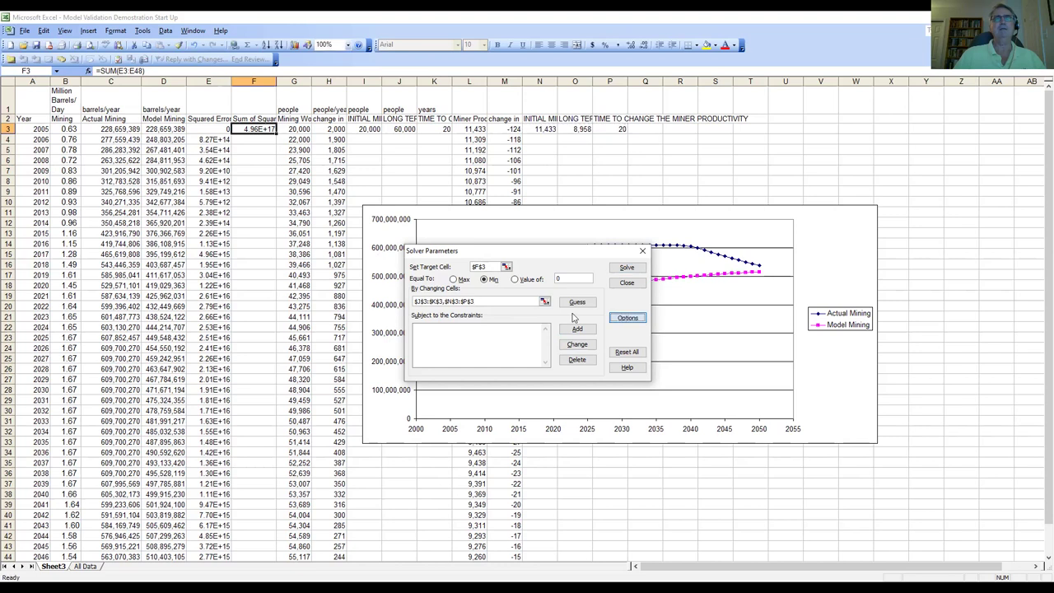
click(443, 349)
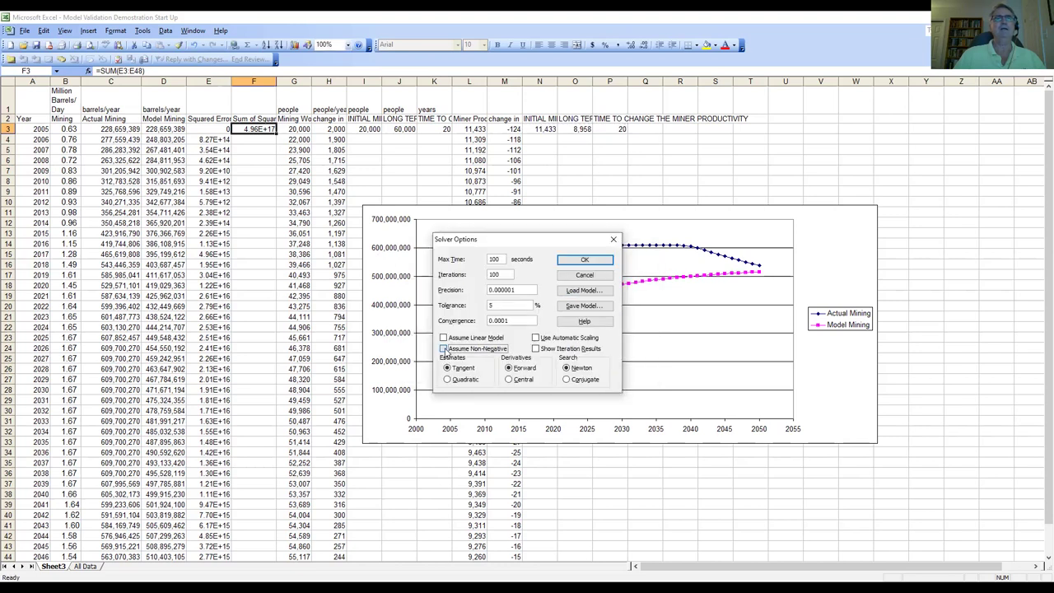
click(587, 260)
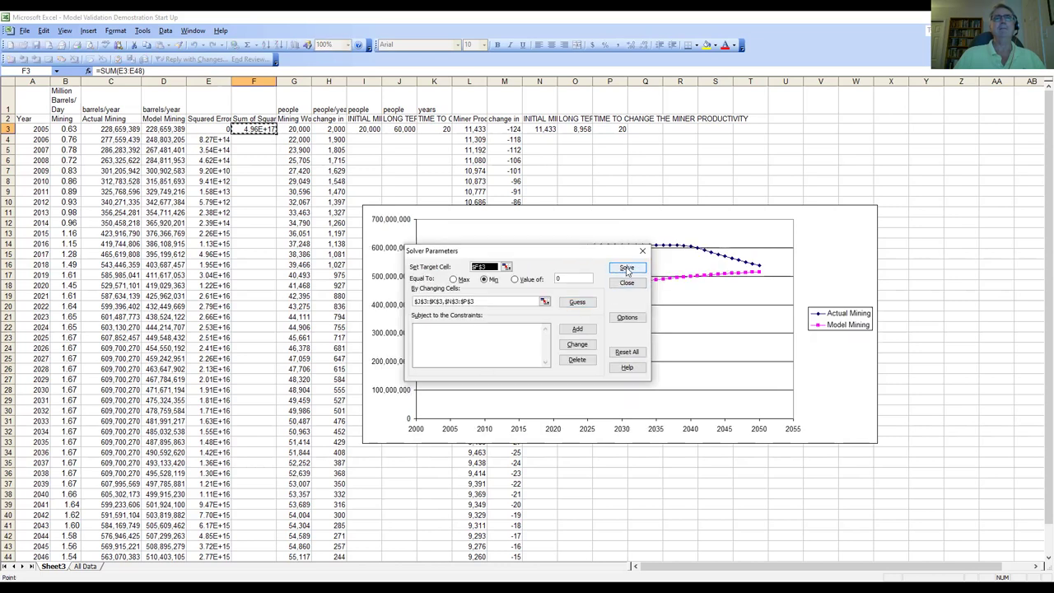
Run Solver twice past the iteration limit, keeping the solution that cuts squared error to 4.56E+16
click(627, 268)
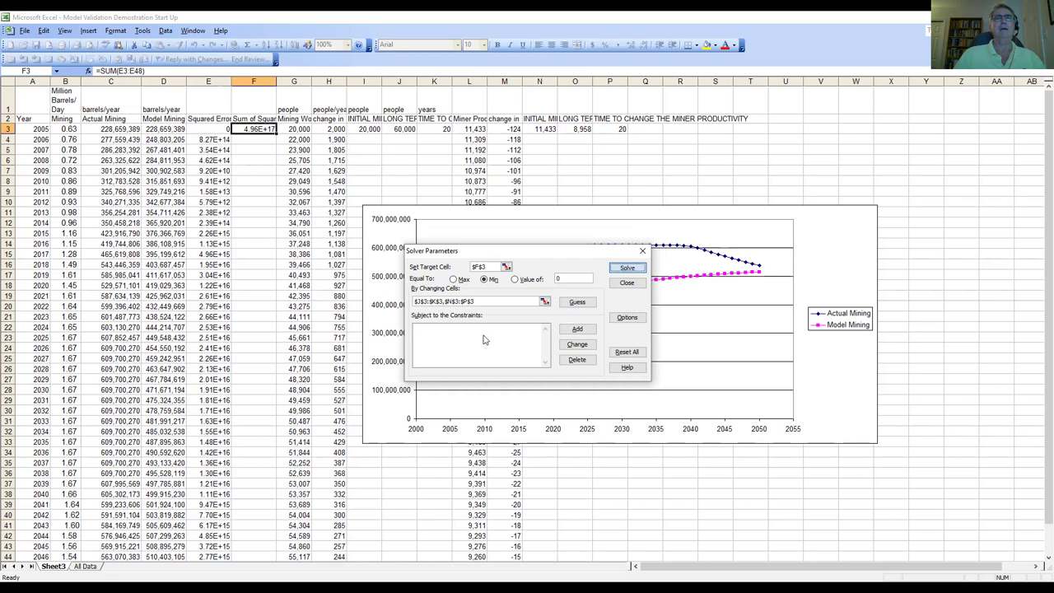
click(451, 352)
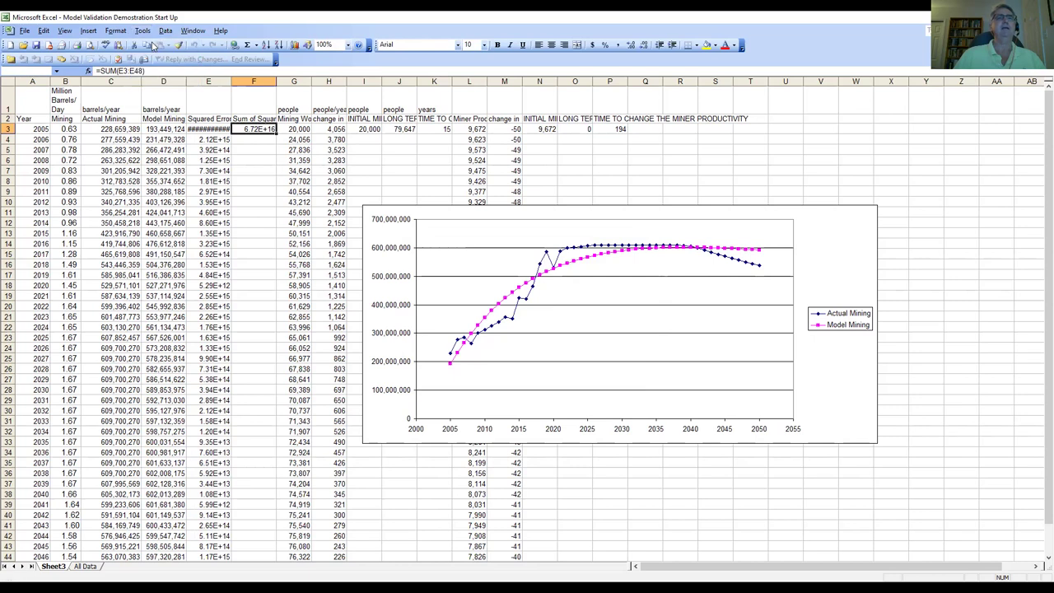
click(620, 269)
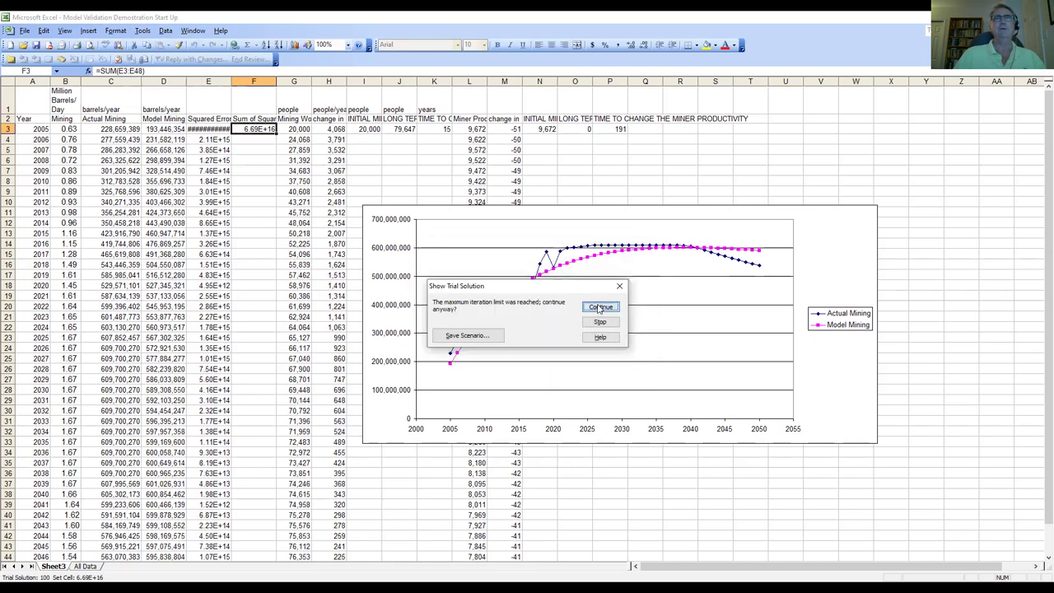
click(595, 307)
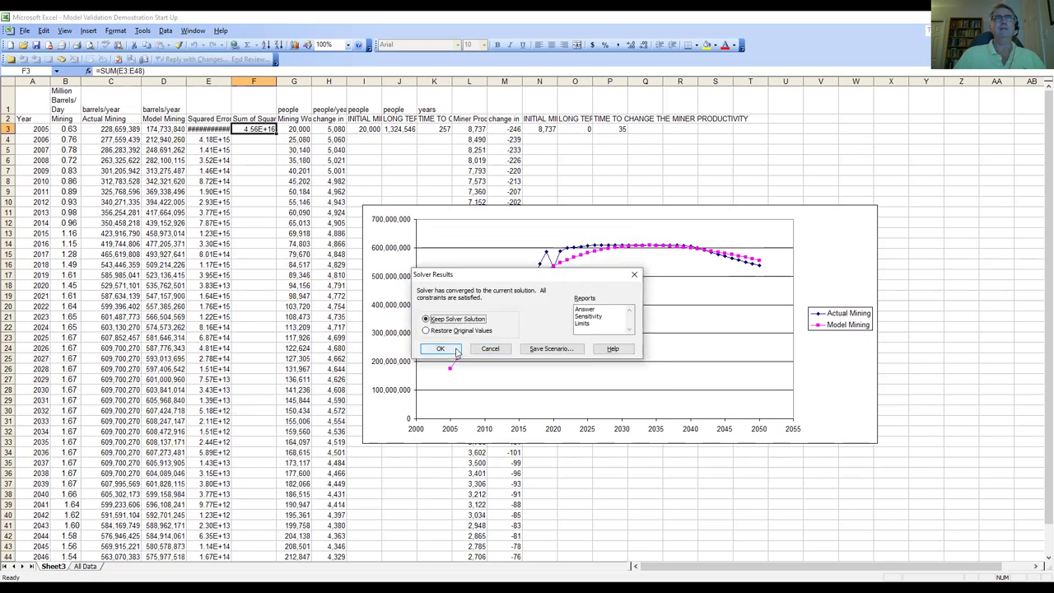
click(440, 350)
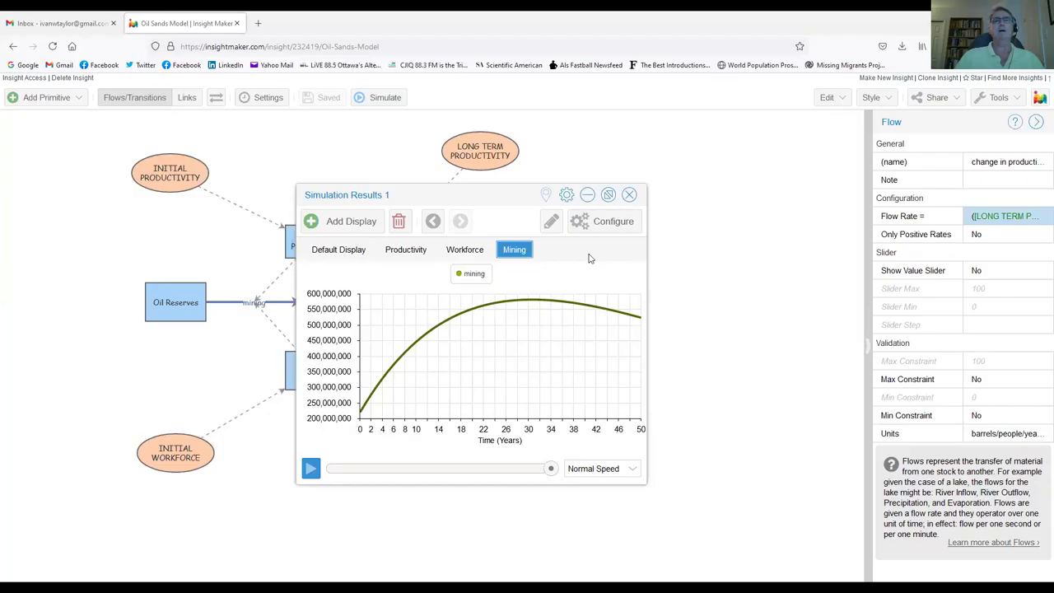
Close the results and check the initial, long-term and time-to-change (38 years) productivity values
click(628, 198)
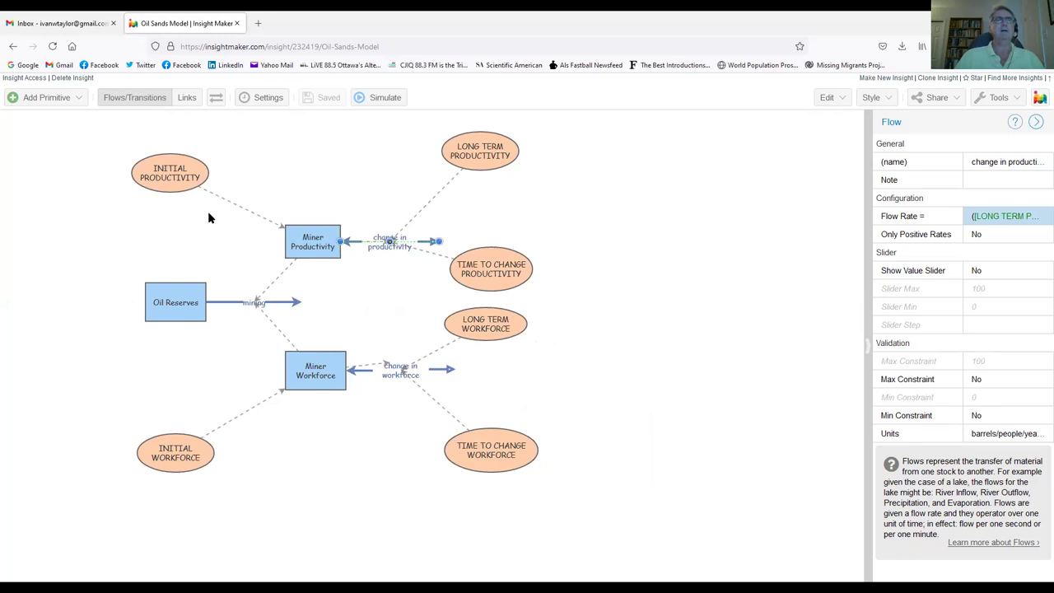
click(174, 183)
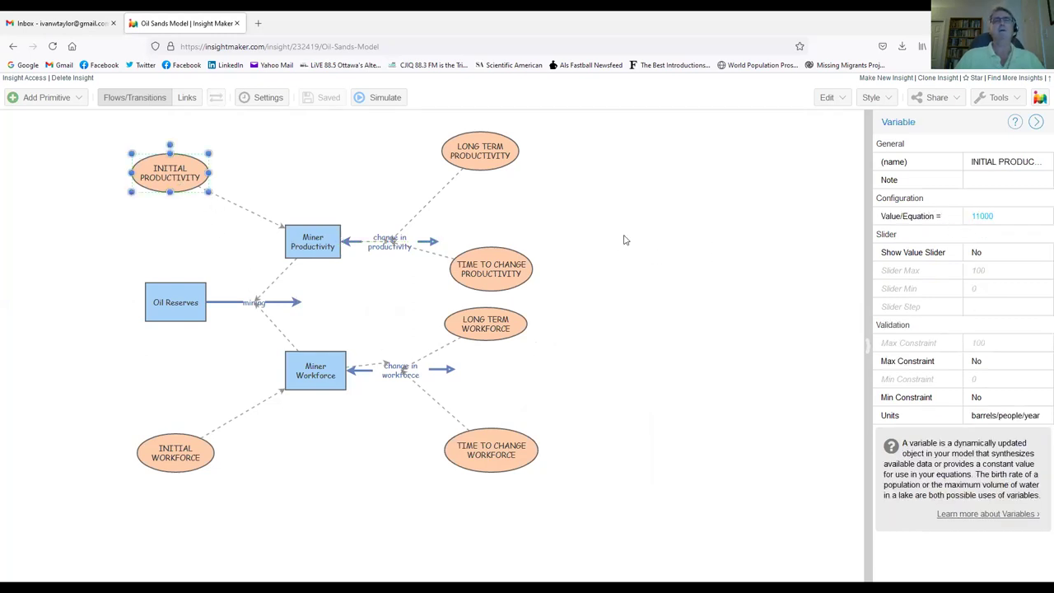
click(477, 158)
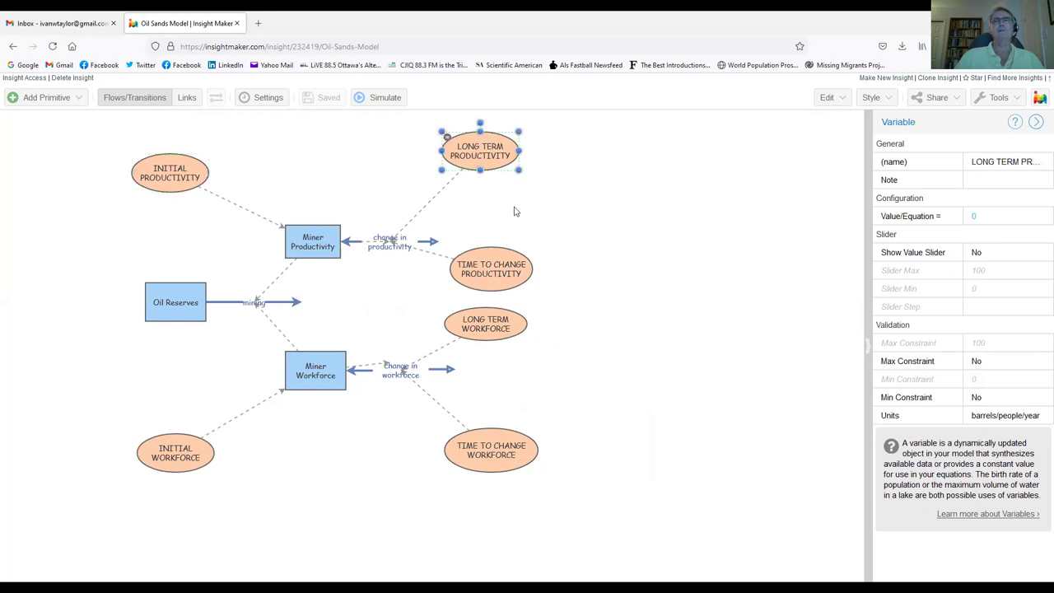
click(497, 280)
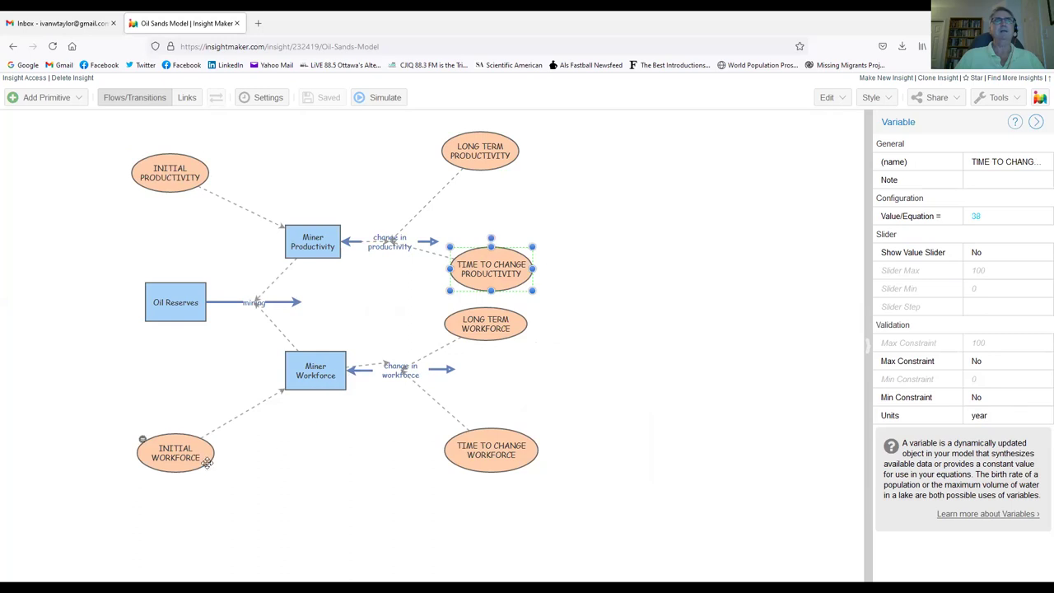